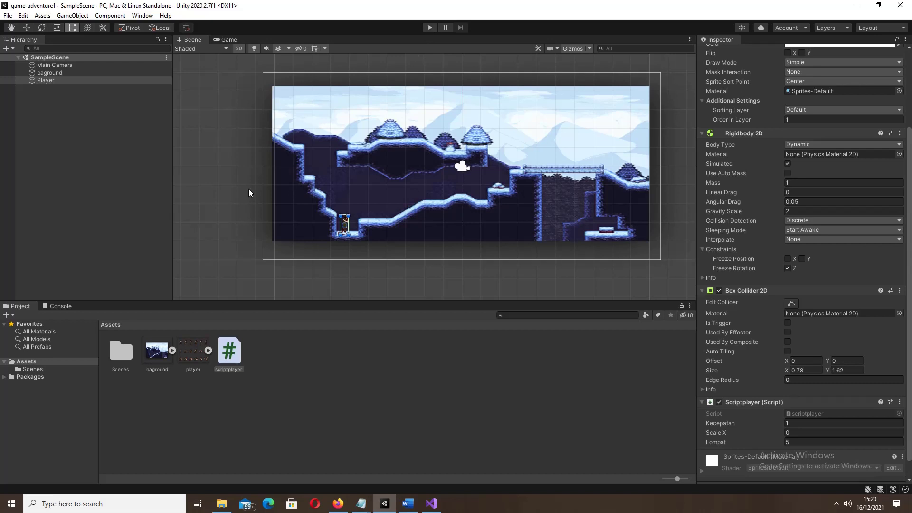
Inspect the Player object and the bagound object's colliders
left_click(73, 80)
right_click(244, 207)
left_click(245, 208)
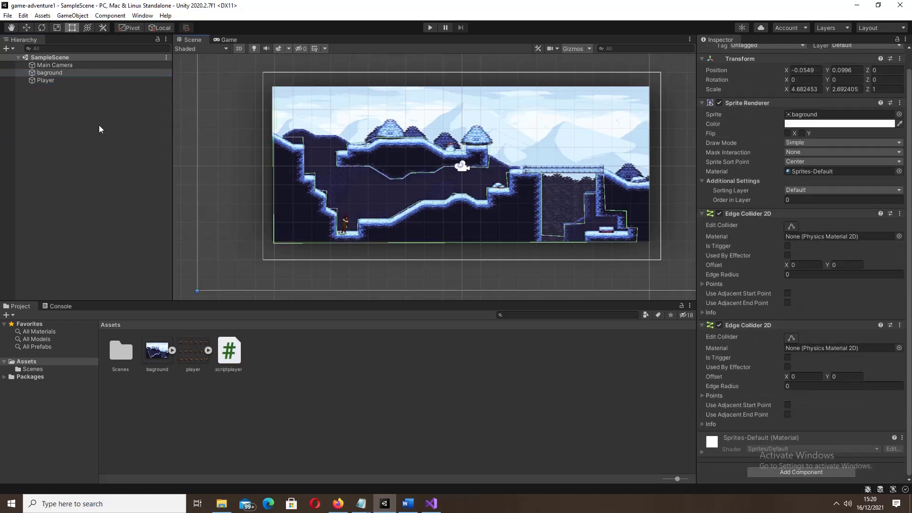
left_click(54, 80)
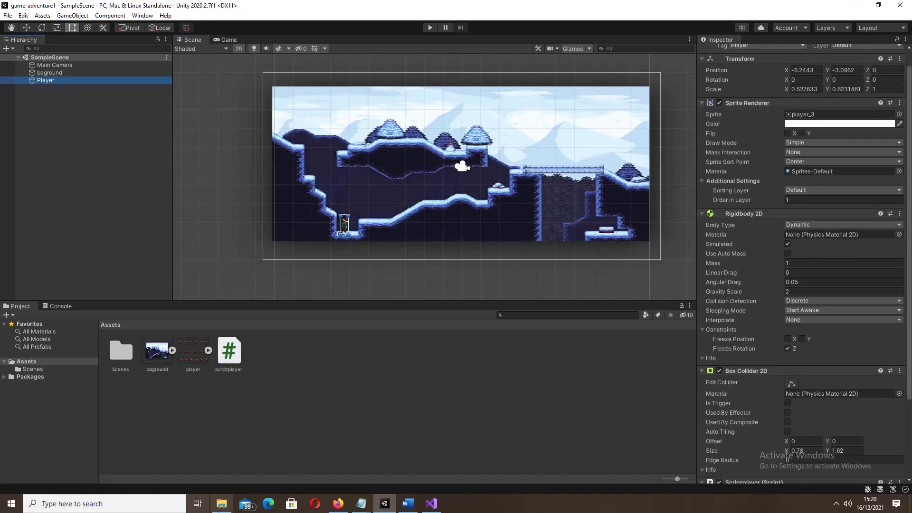
In File Explorer, open Multimedia Interaktif > Sesi 12 > coinanima and select all coin frames
left_click(220, 510)
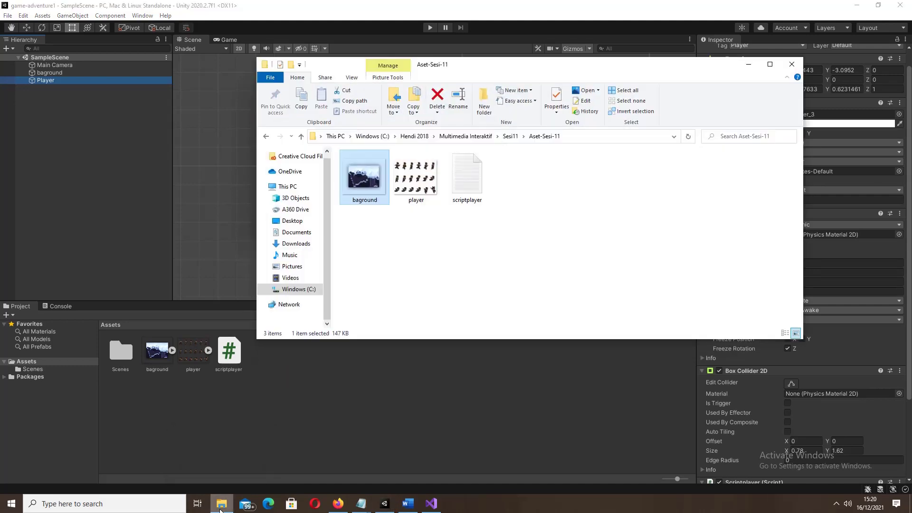
left_click(268, 137)
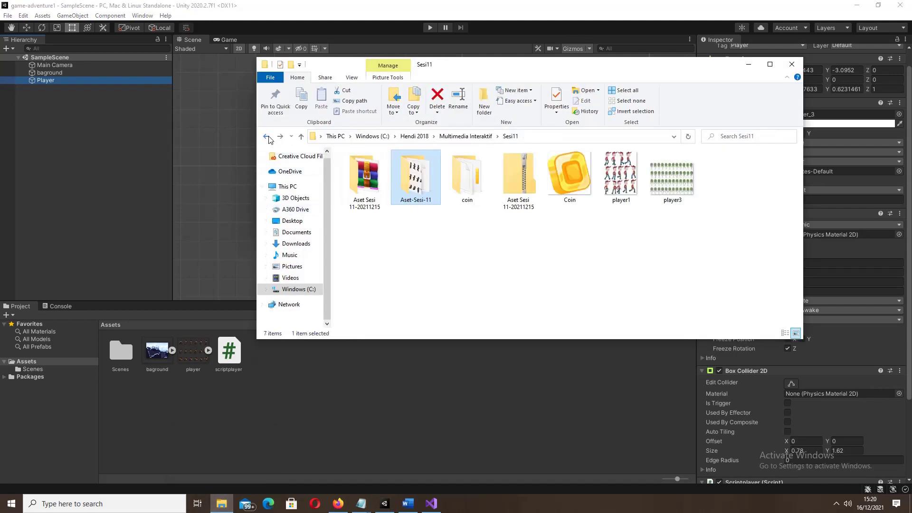
double_click(475, 174)
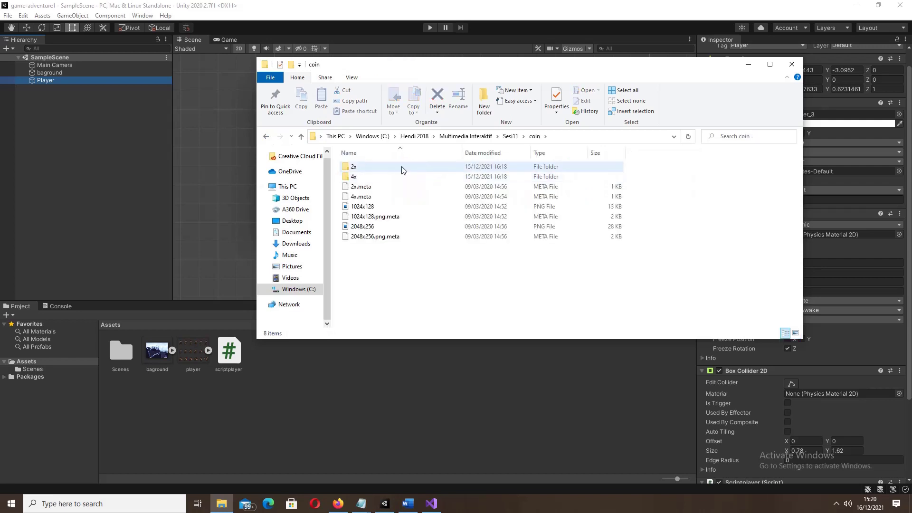
left_click(266, 137)
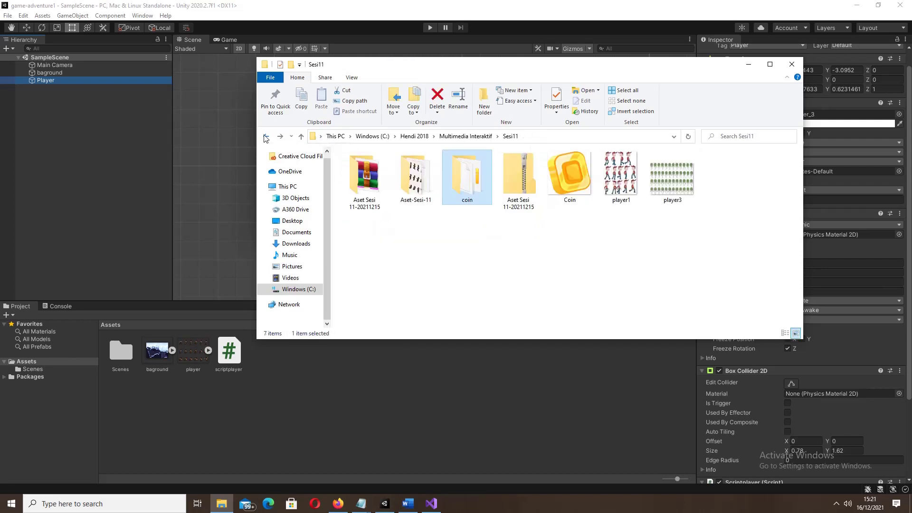
left_click(266, 136)
double_click(365, 237)
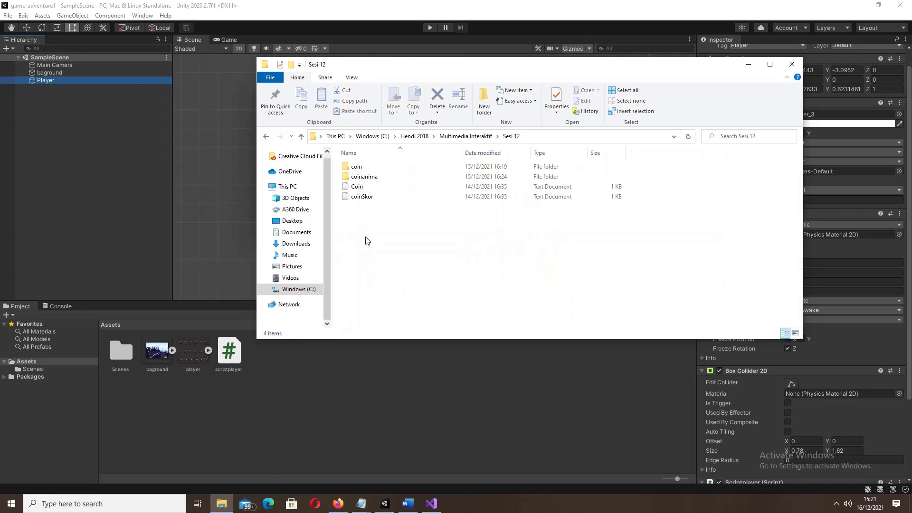
double_click(366, 176)
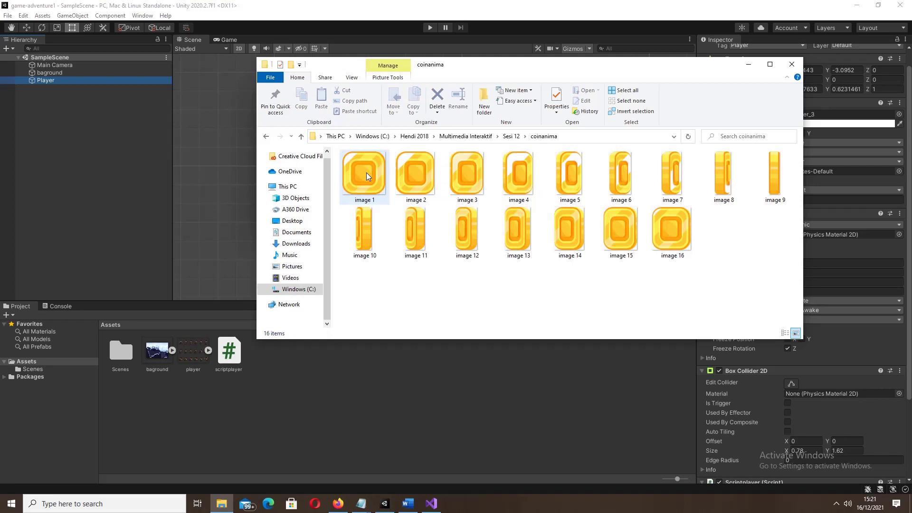
key("ctrl+a")
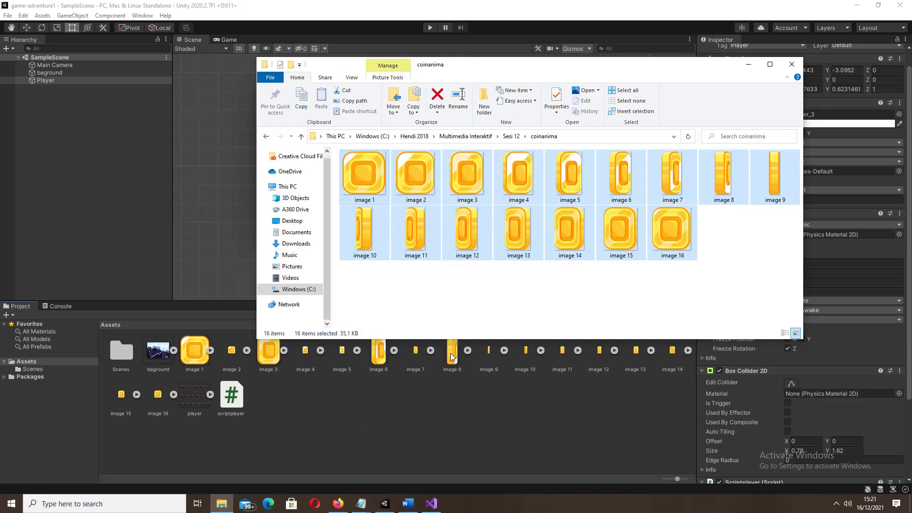
Back in Unity, select the coin frames in the Project panel starting from image 1
left_click(748, 65)
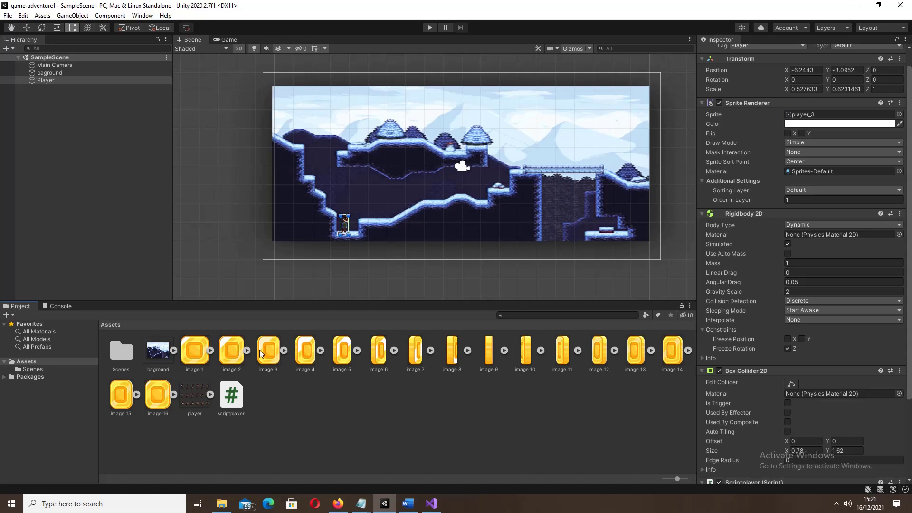
left_click(203, 343)
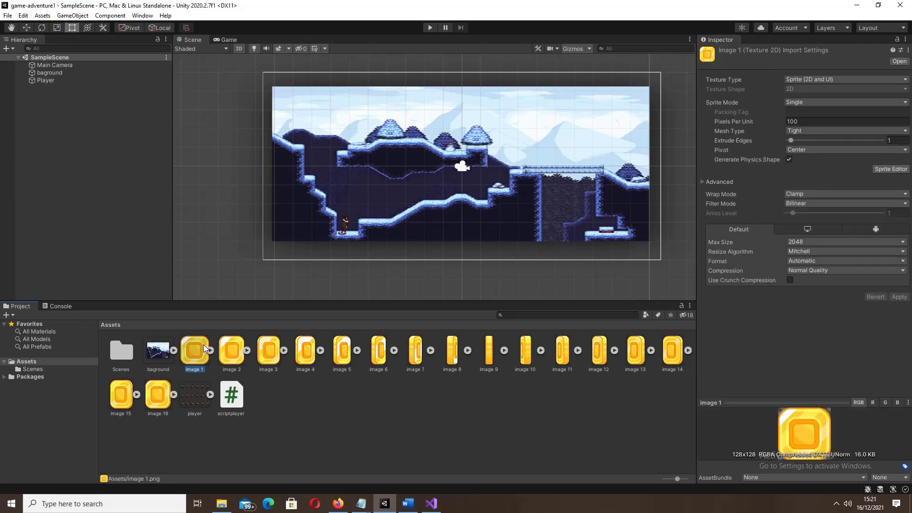
key("shift+Right")
key("shift+Right")
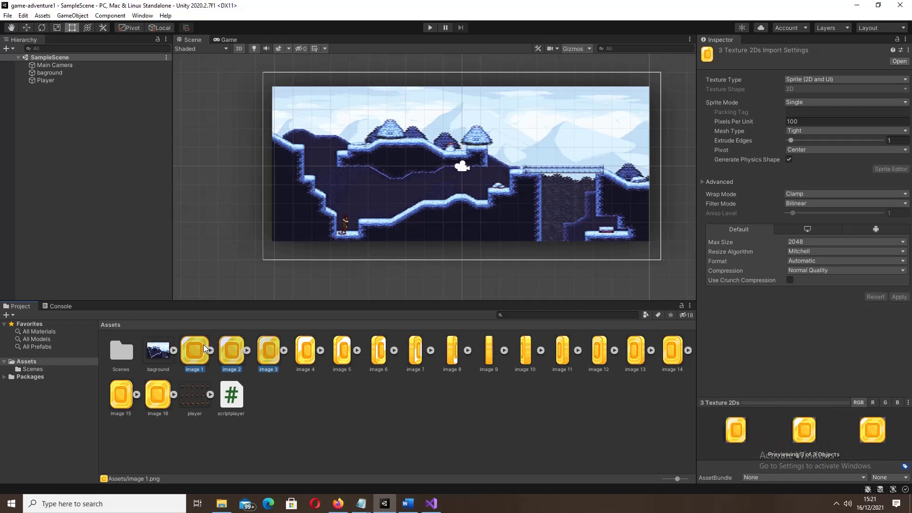
key("shift+Right")
key("shift+Right")
key("shift+Right")
key("shift+Right")
key("shift+Right")
key("shift+Right")
key("shift+Right")
key("shift+Right")
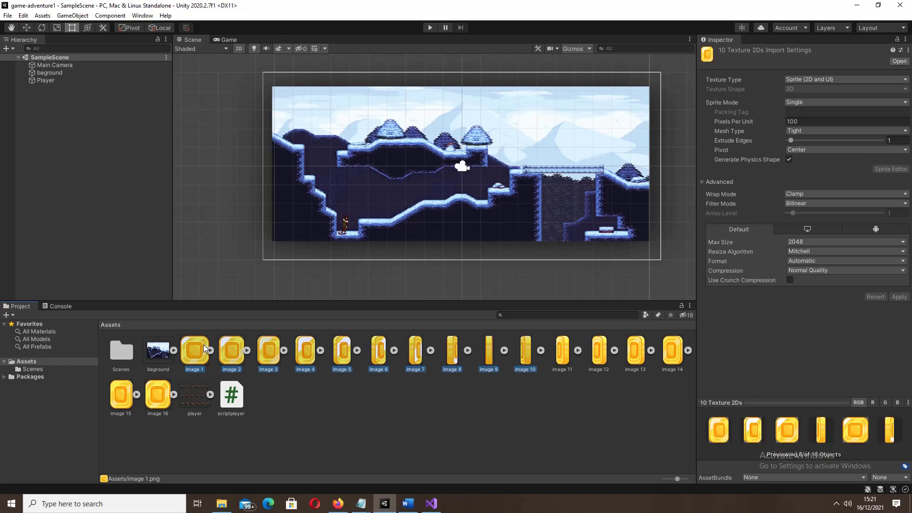
key("shift+Right")
key("shift+Right")
key("shift+Right")
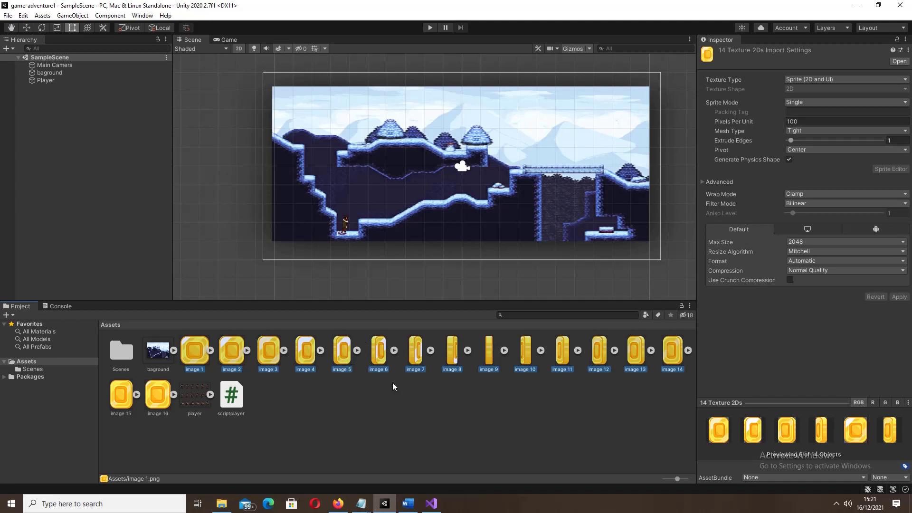
Add image 15 and image 16 to the selection and drag all 16 frames into the Scene view
left_click(135, 396)
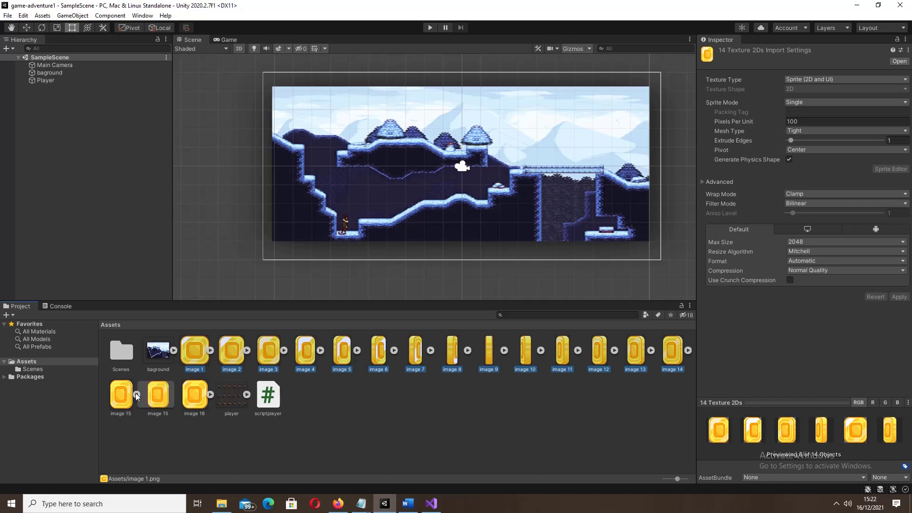
left_click(137, 395)
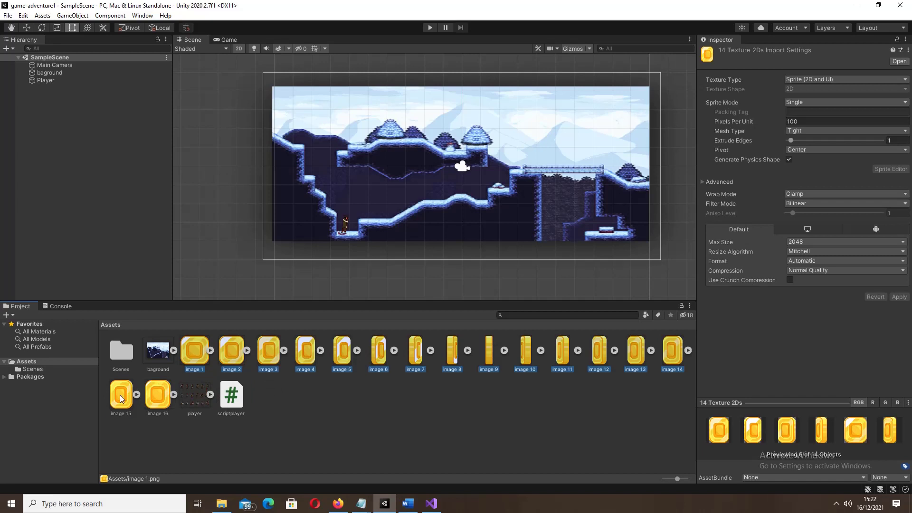
left_click(122, 399, "ctrl")
left_click(155, 402, "ctrl")
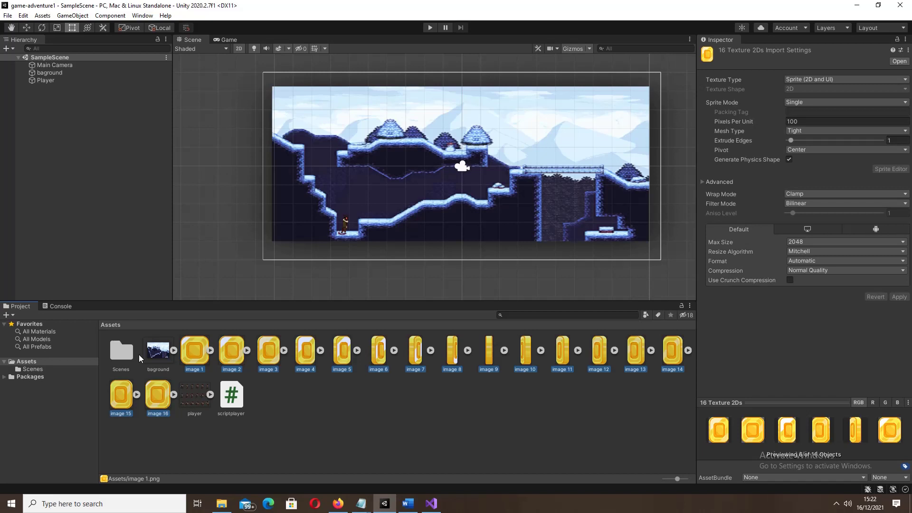
left_click_drag(189, 351, 408, 195)
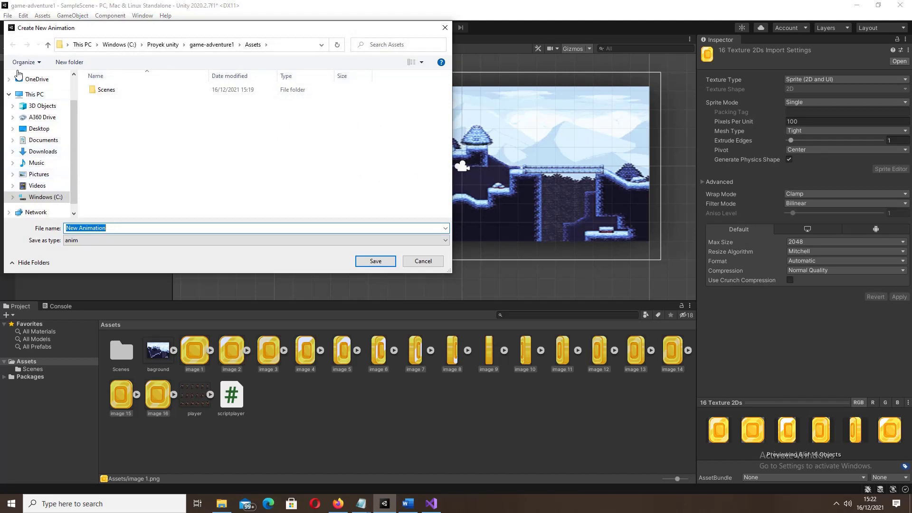
Create a new folder named animasi in Assets and open it
left_click(147, 140)
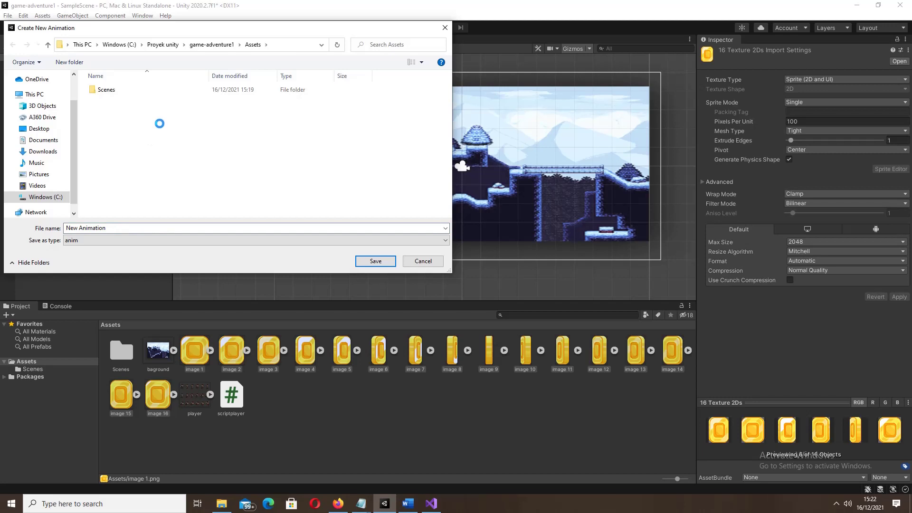
right_click(164, 132)
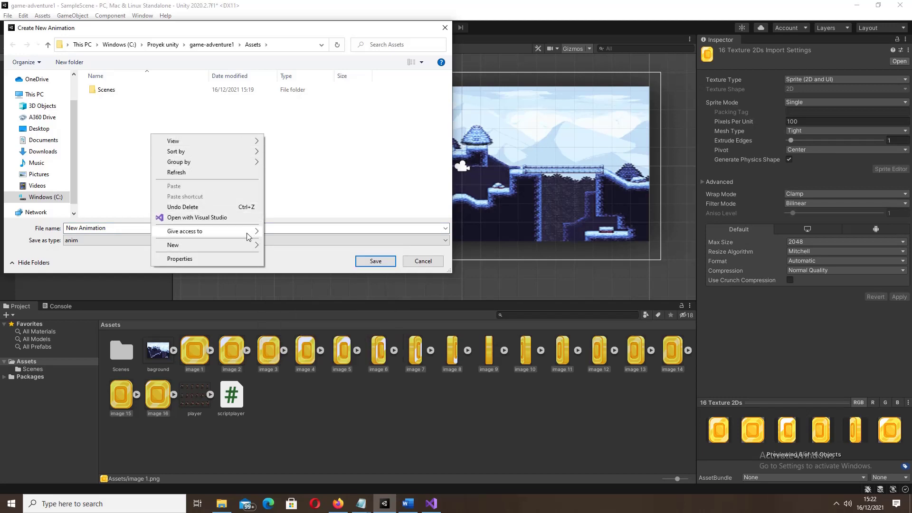
mouse_move(243, 245)
left_click(273, 245)
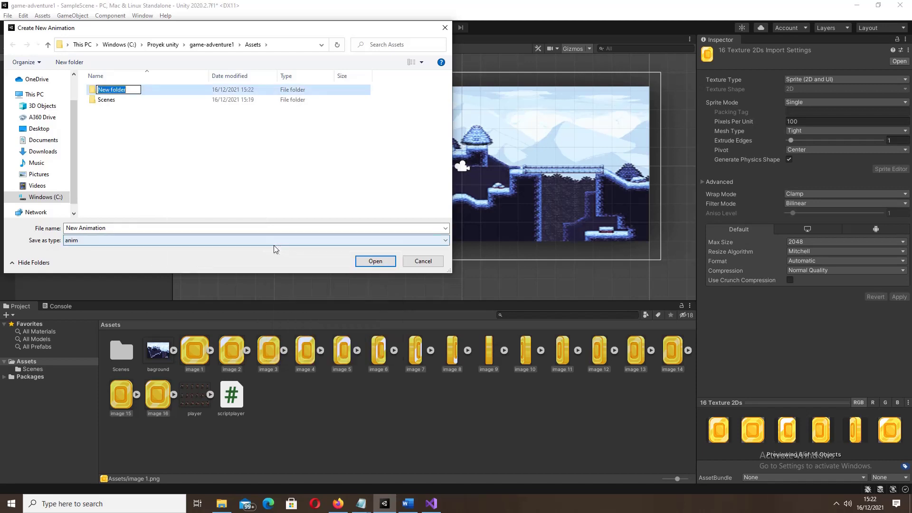
type("a")
type("nimas")
type("i")
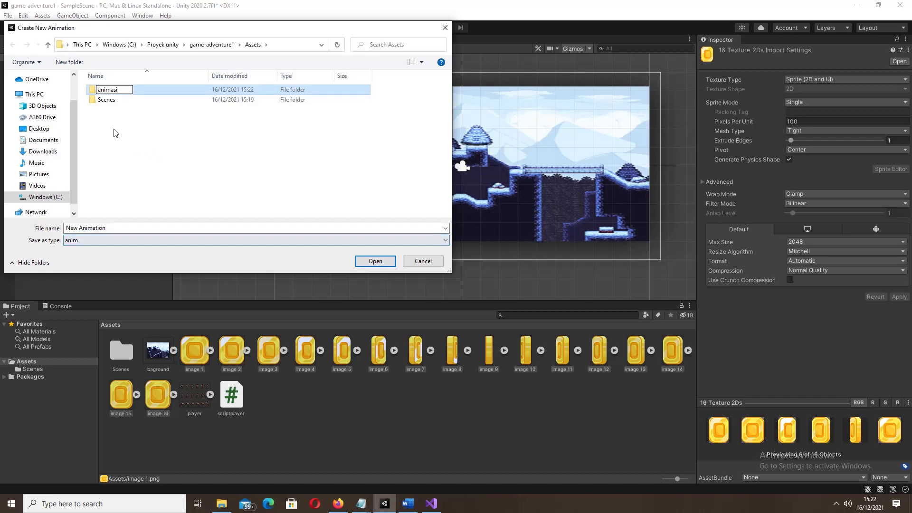
key("Return")
double_click(105, 92)
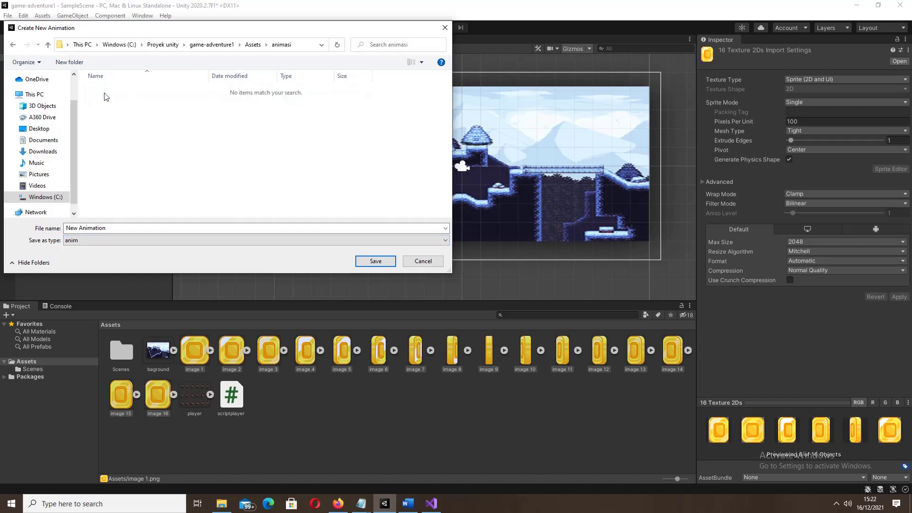
Save the coin animation clip as animasicoin in the animasi folder
left_click(138, 228)
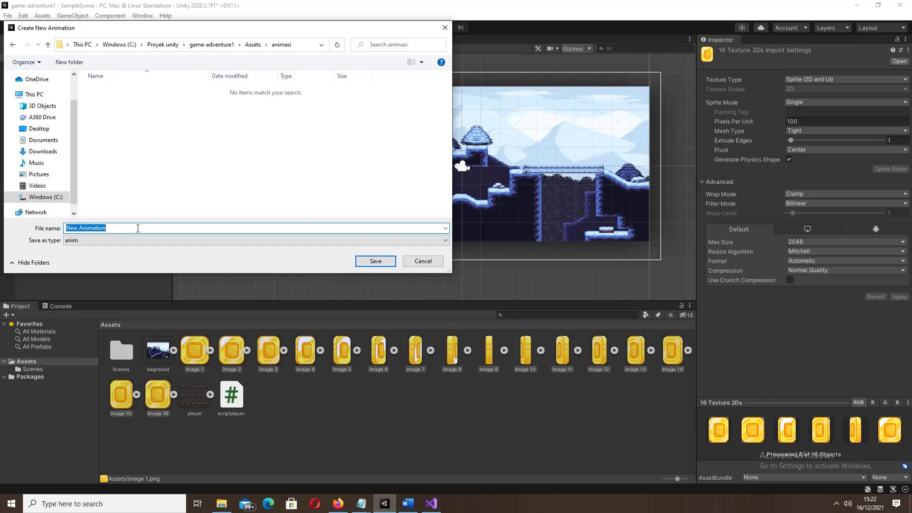
type("anim")
type("asi")
type("coin")
left_click(377, 268)
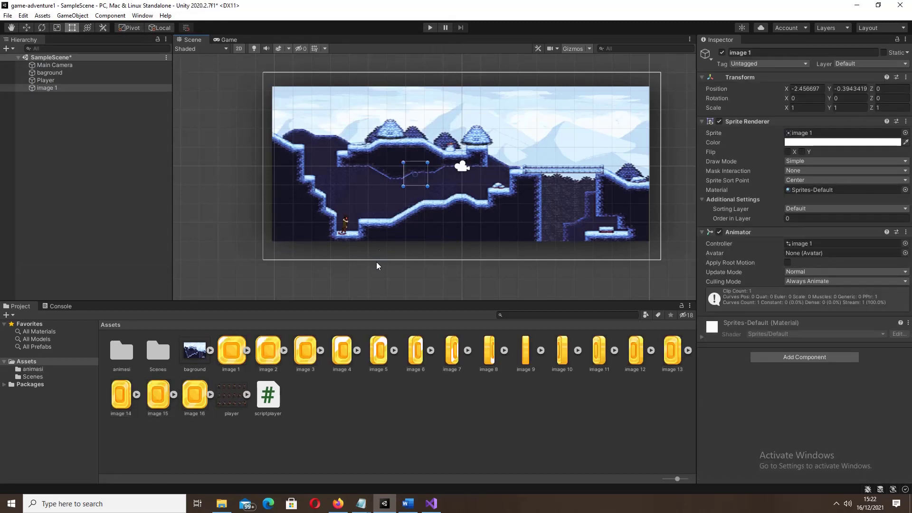
Set the image 1 coin object's Order in Layer to 1
left_click(47, 88)
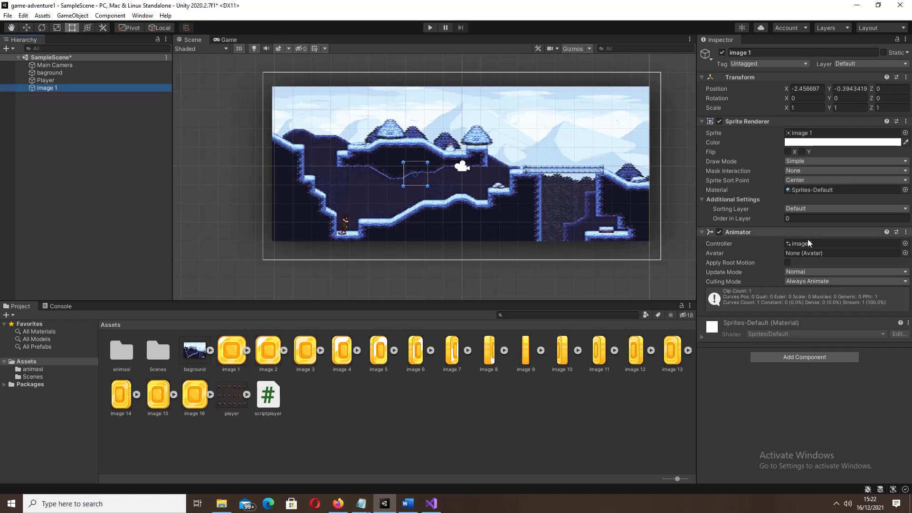
left_click(807, 218)
left_click(807, 219)
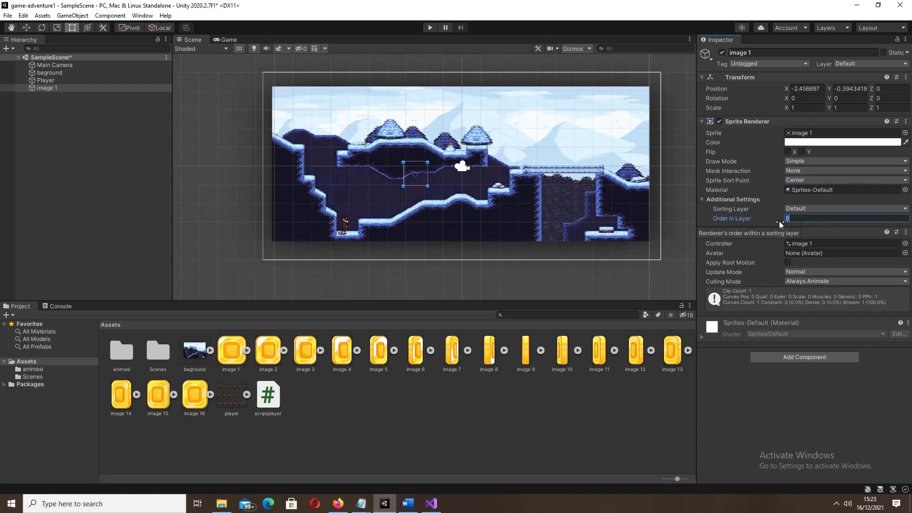
type("1")
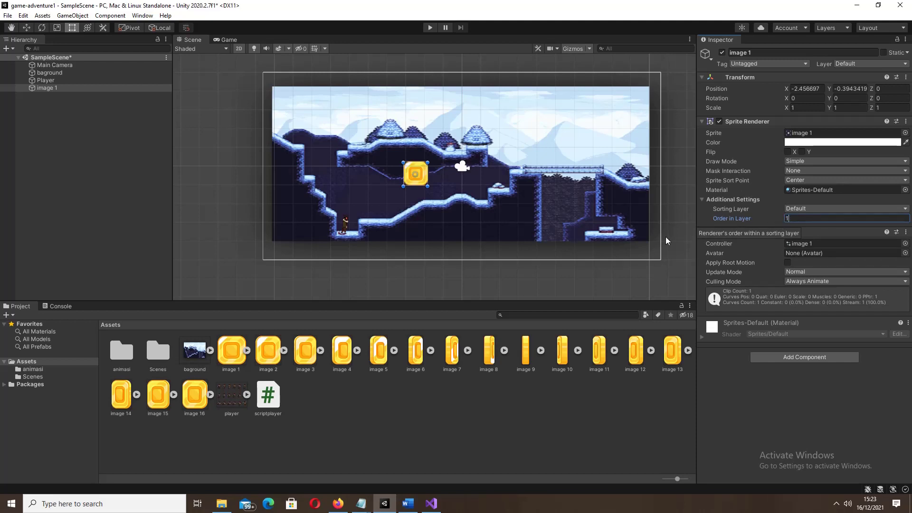
Shrink the coin to about half size and zoom out to see the whole level
left_click_drag(426, 165, 405, 184)
scroll(412, 179, "up", 5)
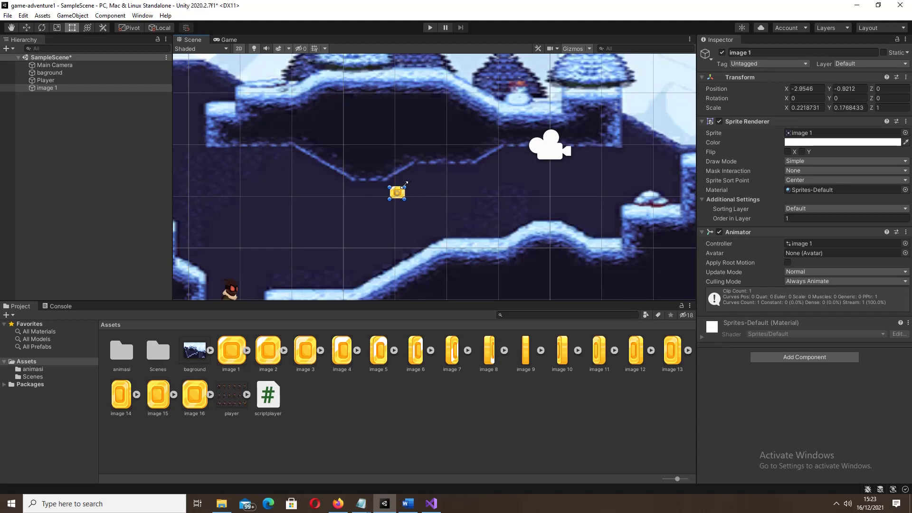
scroll(442, 175, "down", 3)
scroll(441, 181, "down", 2)
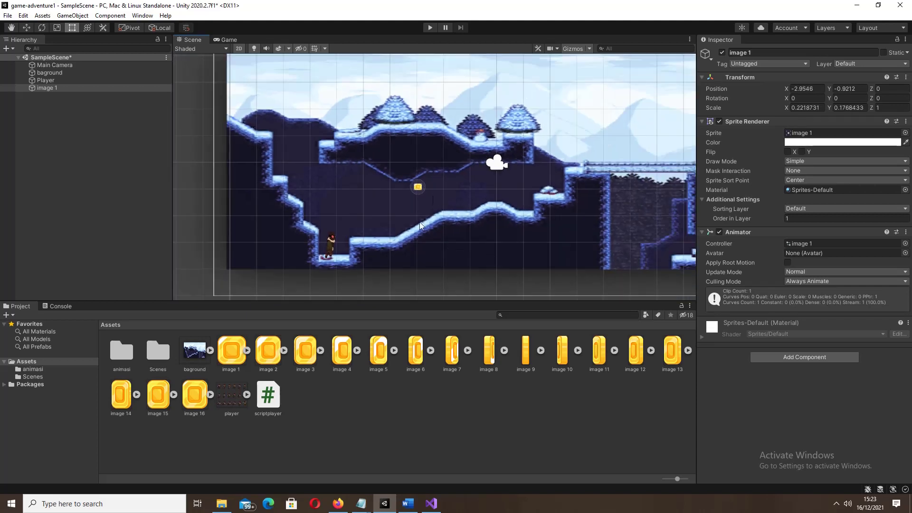
scroll(413, 239, "down", 2)
scroll(409, 204, "down", 2)
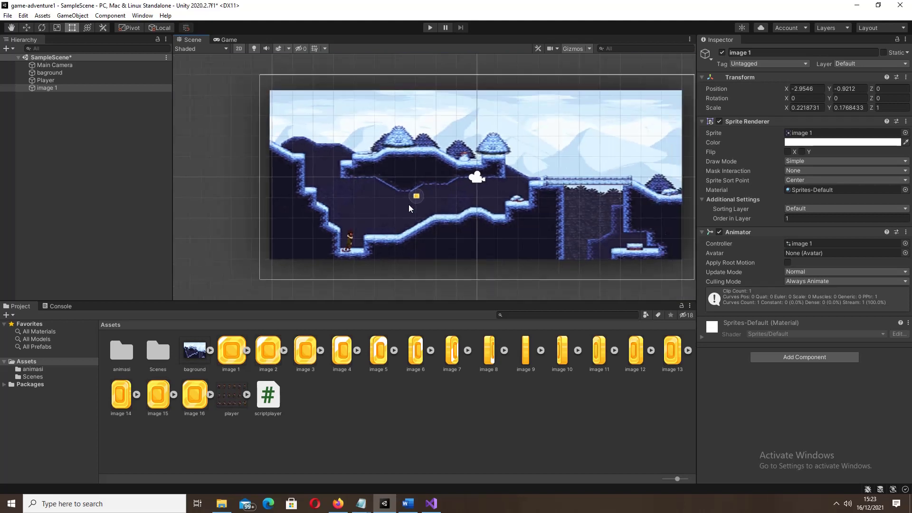
scroll(409, 208, "down", 1)
scroll(536, 206, "up", 2)
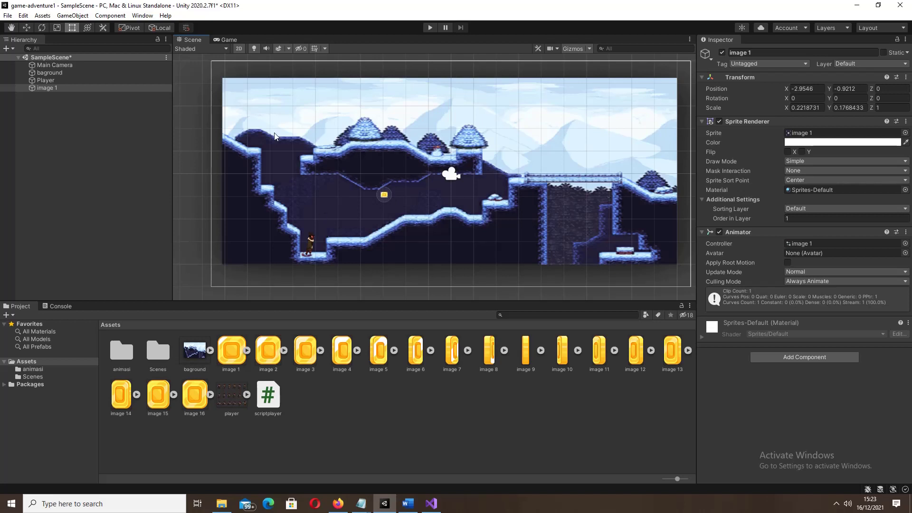
left_click(429, 28)
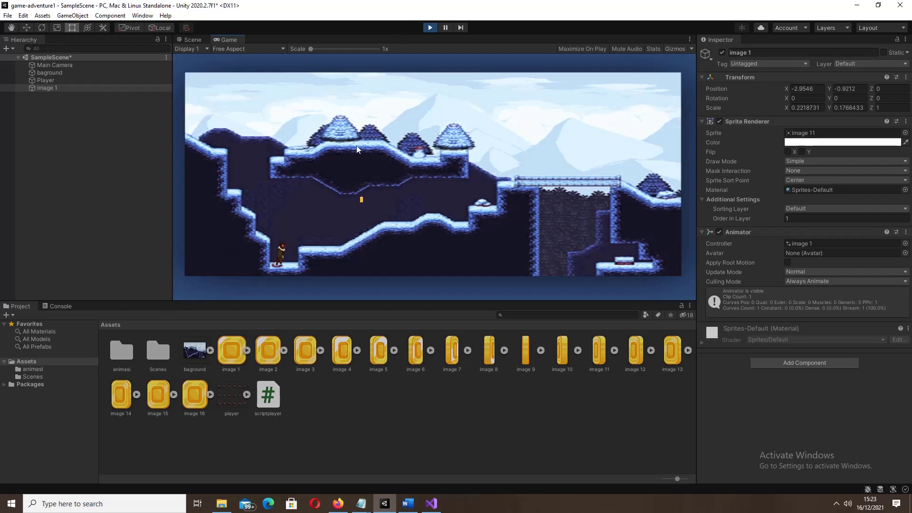
key("space")
key("Right")
key("space")
key("Right")
key("space")
key("Left")
key("Right")
key("space")
key("Left")
left_click(429, 28)
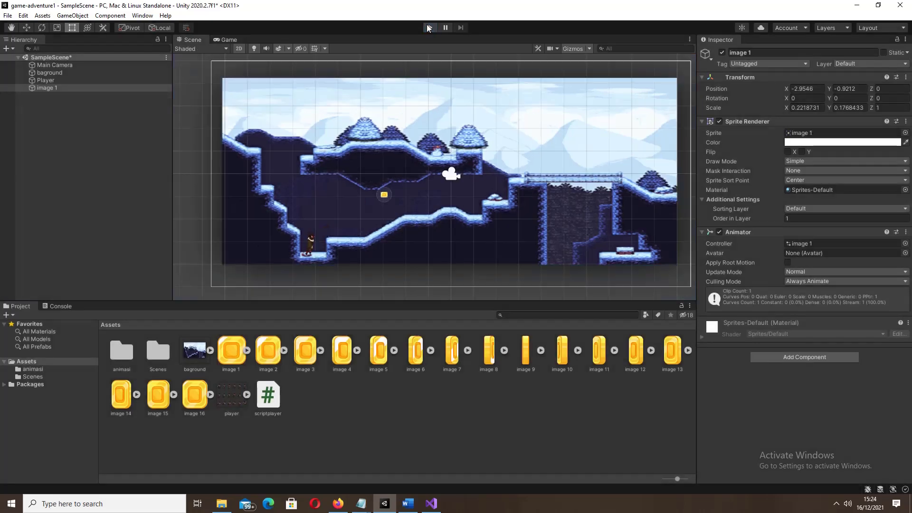
left_click(45, 89)
Rename the image 1 object to coin
right_click(44, 90)
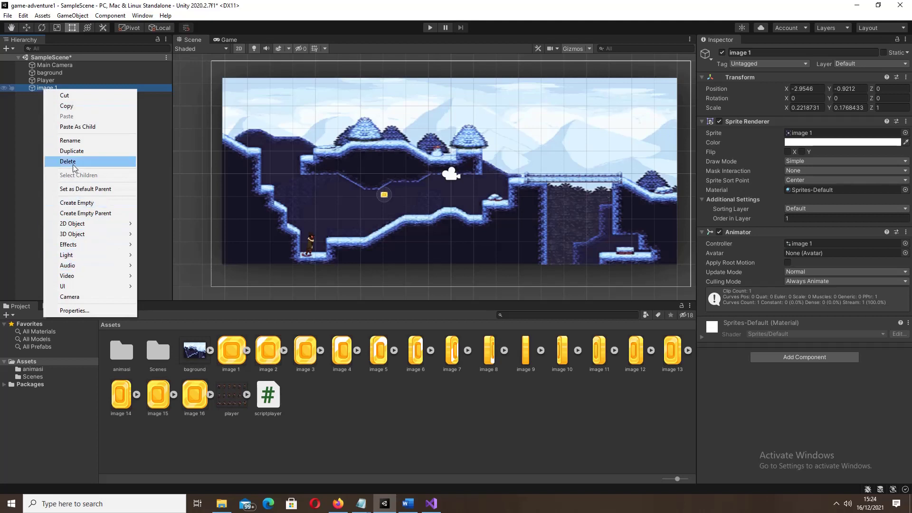
left_click(71, 141)
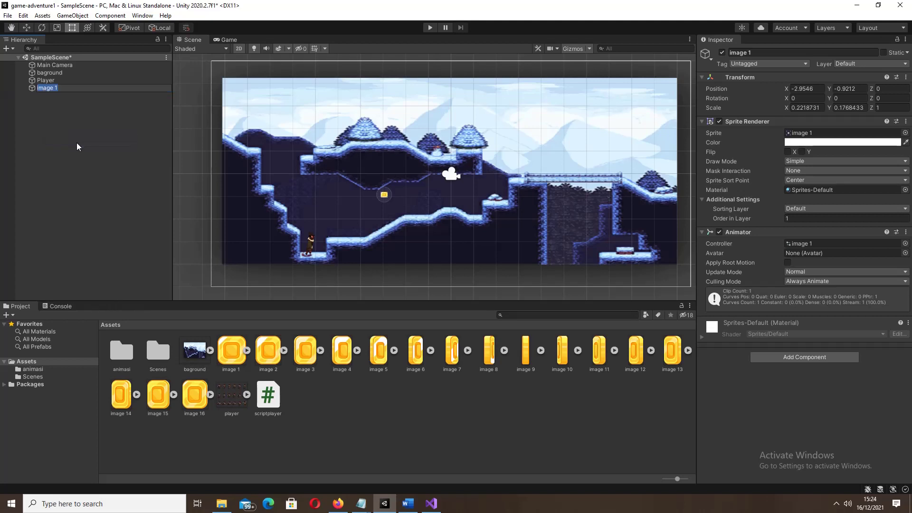
type("co")
type("in")
left_click(68, 117)
left_click(52, 89)
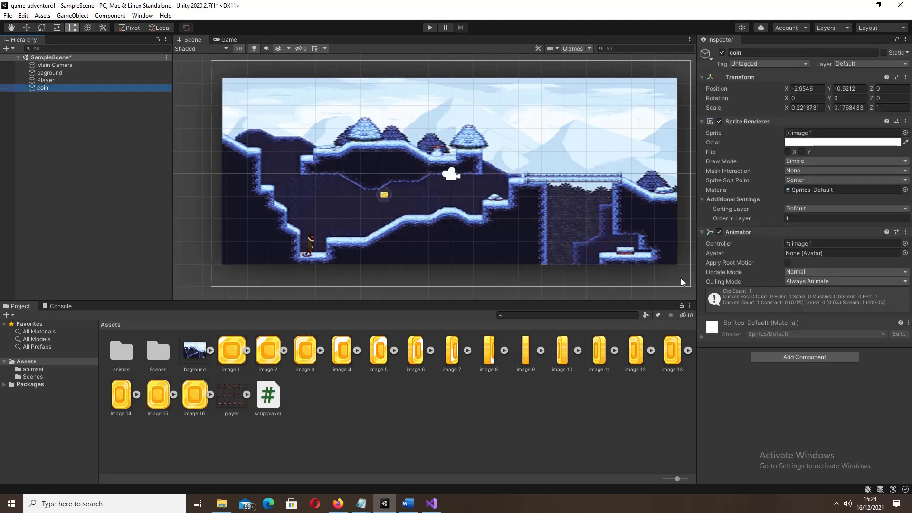
Add a Rigidbody 2D component to the coin
left_click(806, 360)
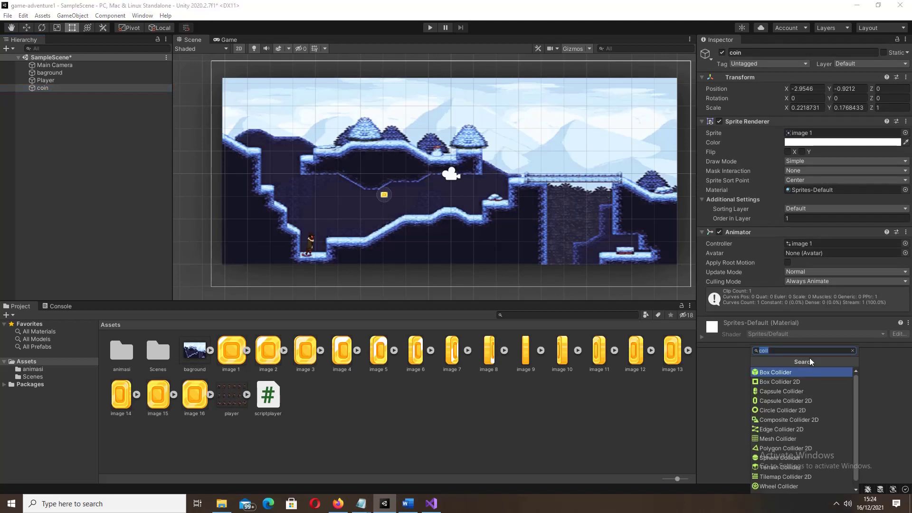
type("rigi")
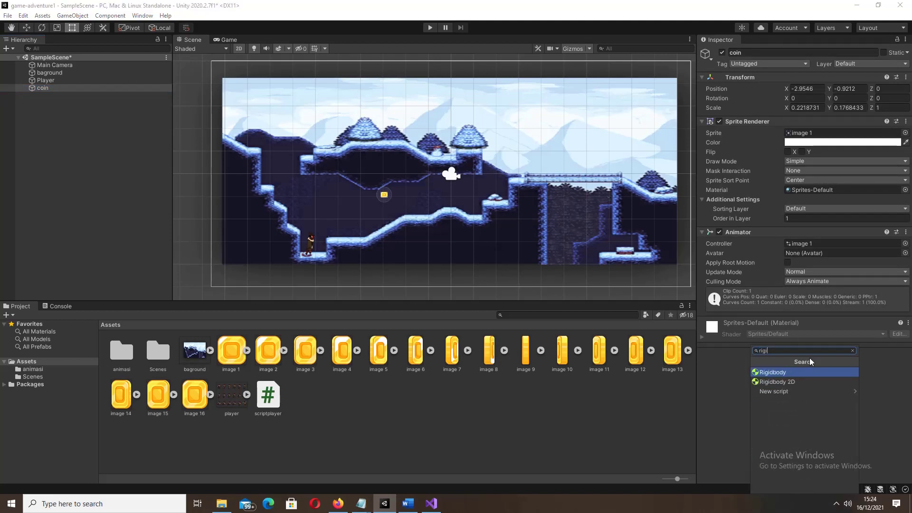
left_click(797, 382)
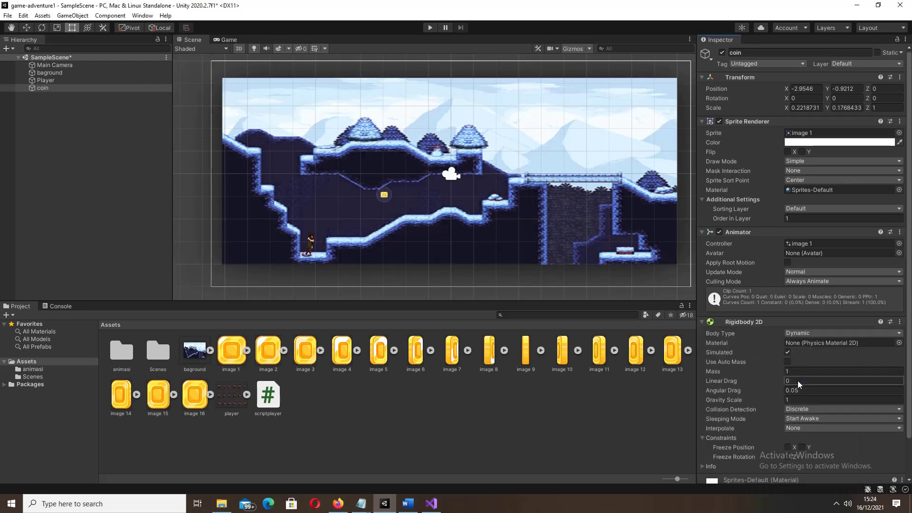
scroll(789, 427, "down", 3)
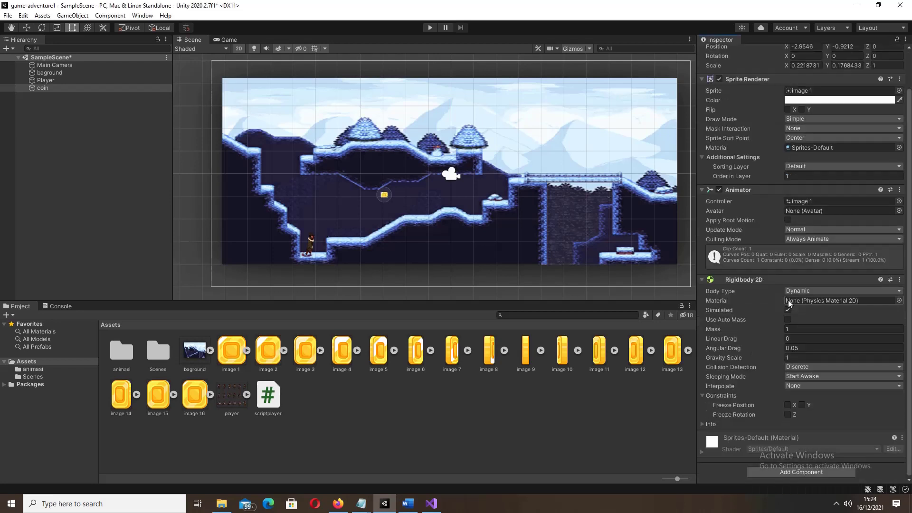
Add a Box Collider 2D component to the coin
left_click(798, 469)
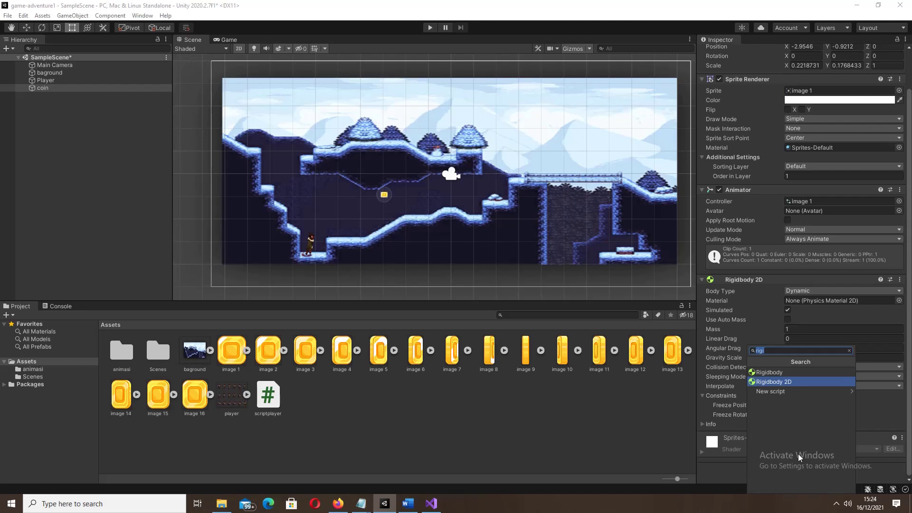
type("co")
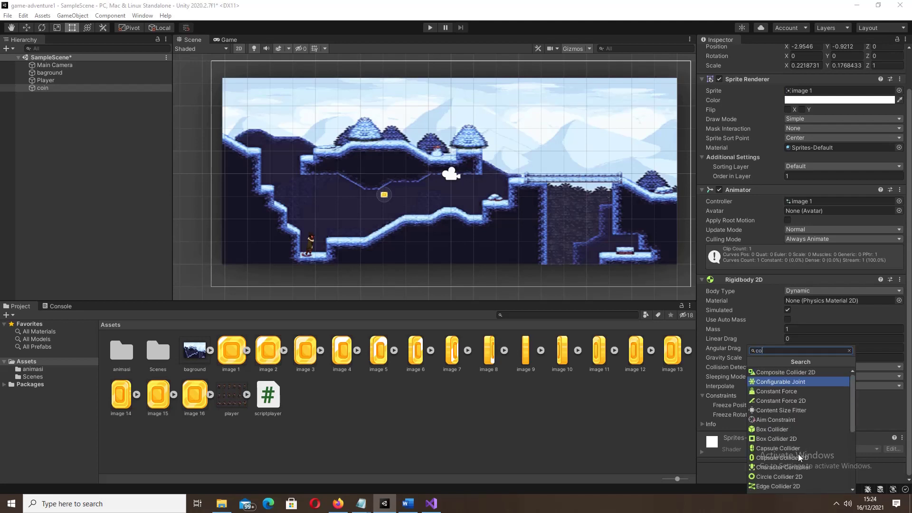
type("ll")
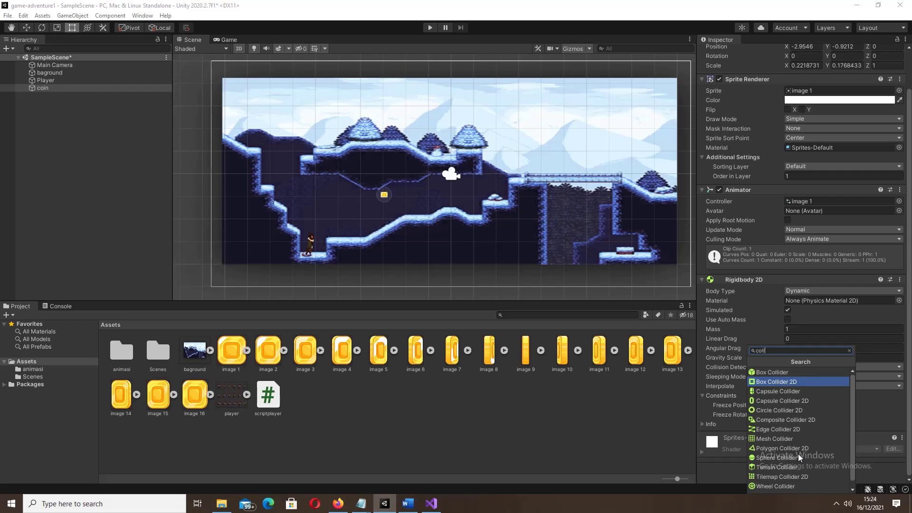
left_click(768, 382)
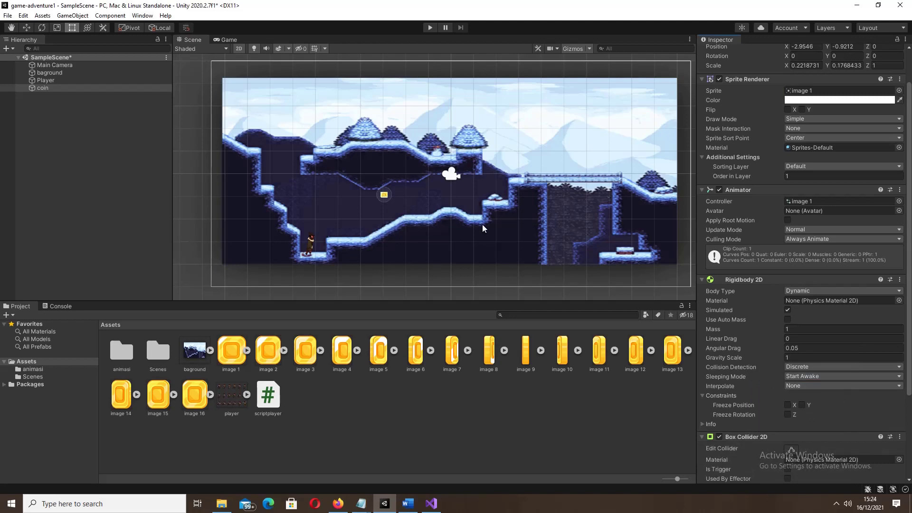
scroll(398, 206, "up", 2)
scroll(361, 189, "up", 1)
scroll(415, 209, "up", 3)
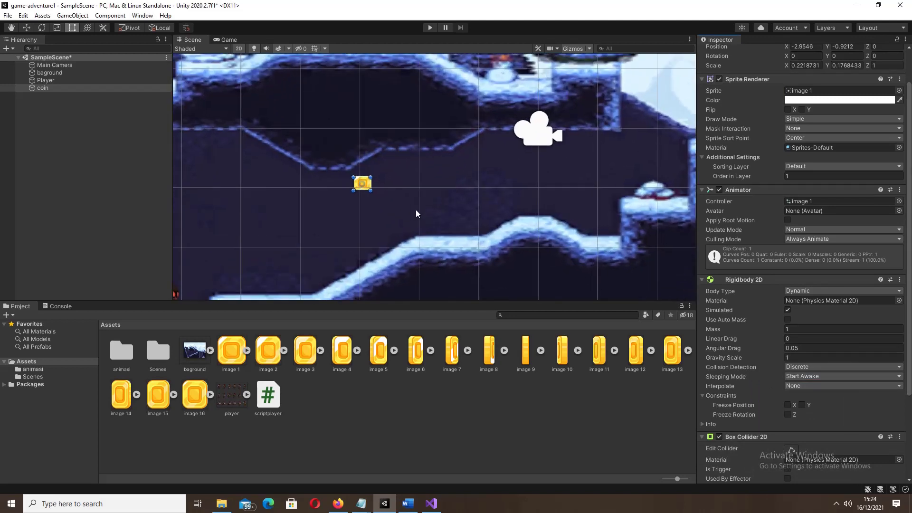
scroll(381, 197, "up", 2)
scroll(764, 344, "down", 3)
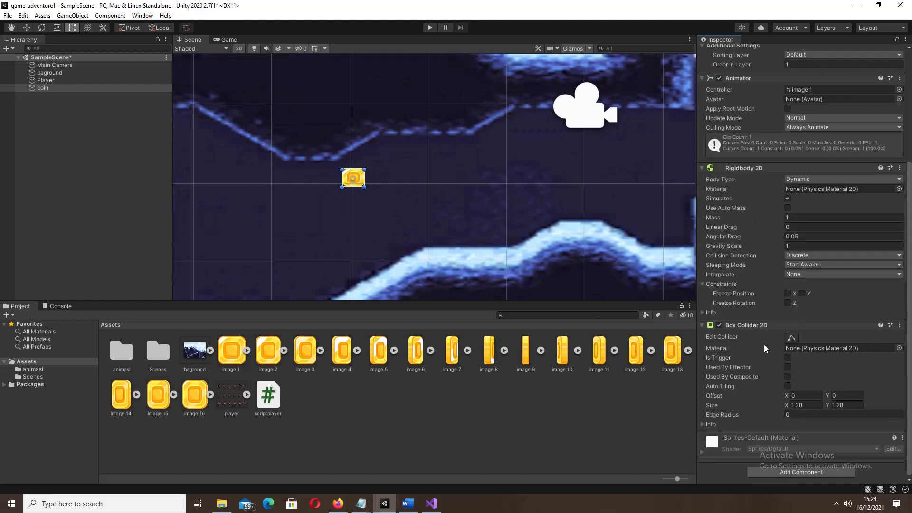
left_click(785, 336)
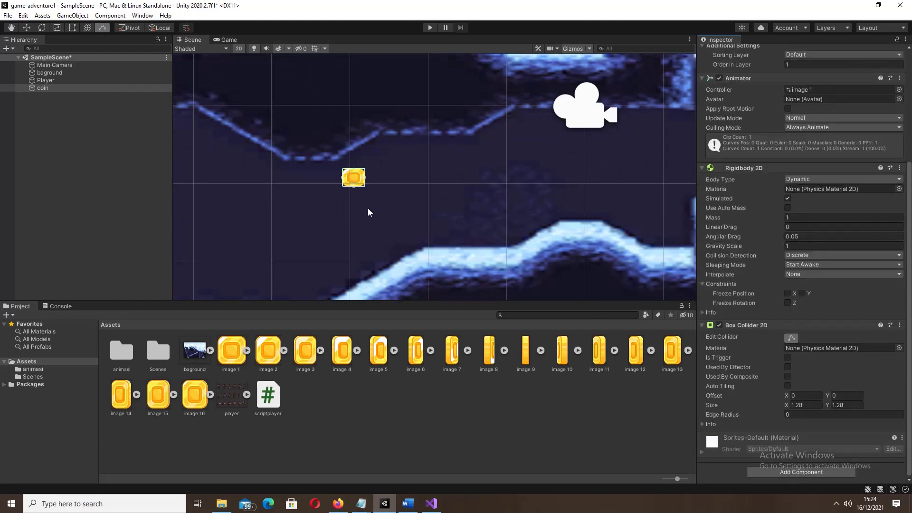
scroll(363, 201, "down", 2)
scroll(408, 206, "down", 2)
scroll(416, 216, "down", 3)
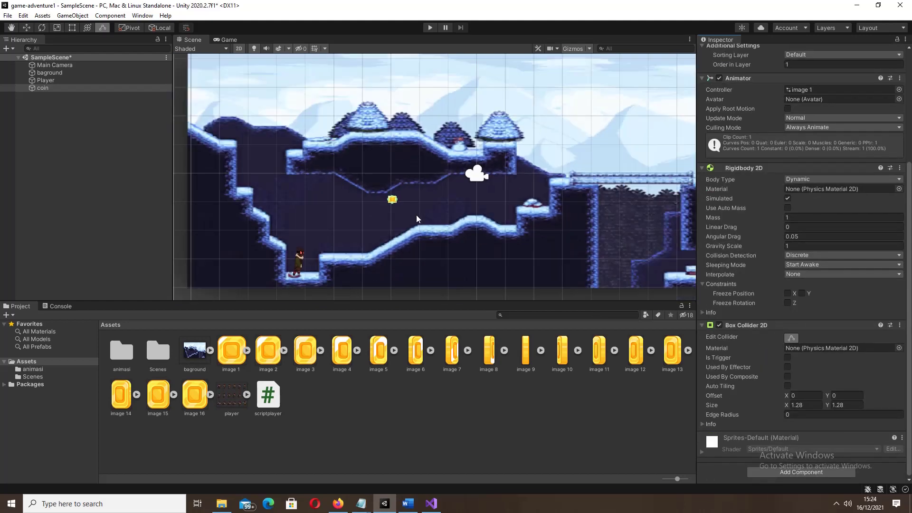
left_click(57, 87)
left_click(429, 29)
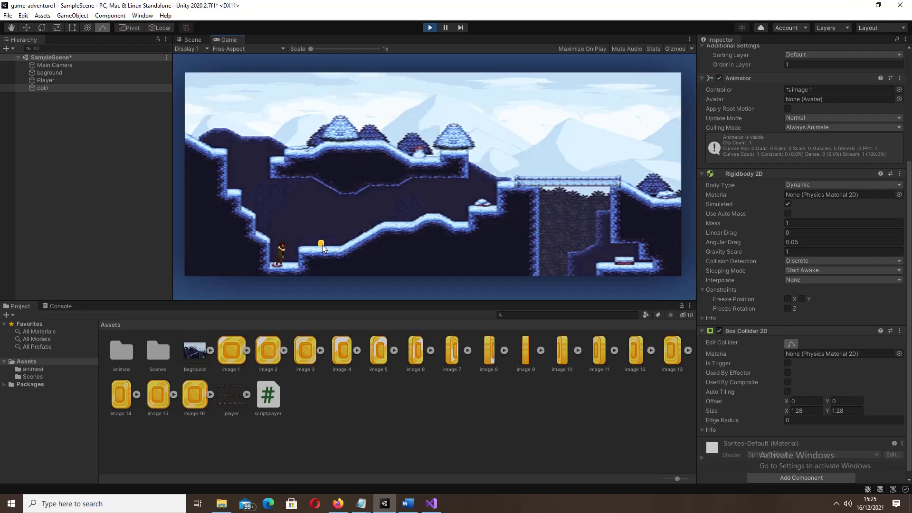
left_click(428, 27)
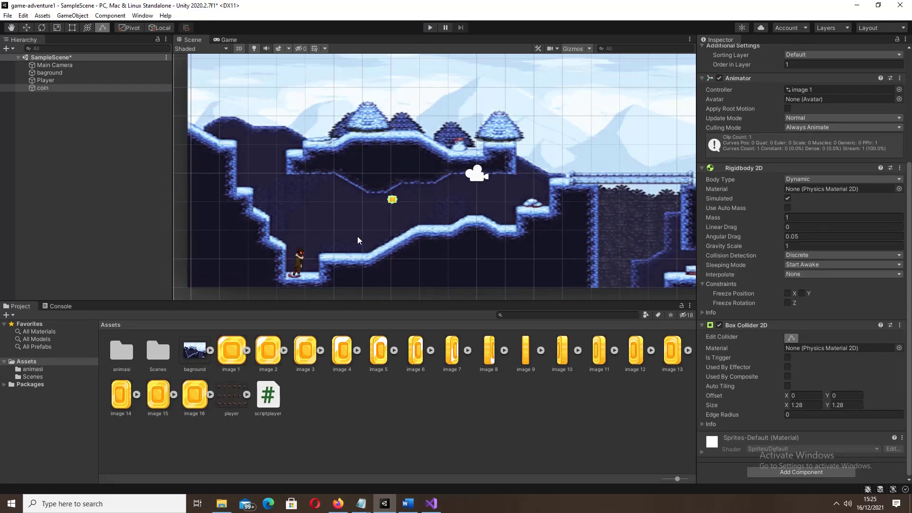
left_click(86, 90)
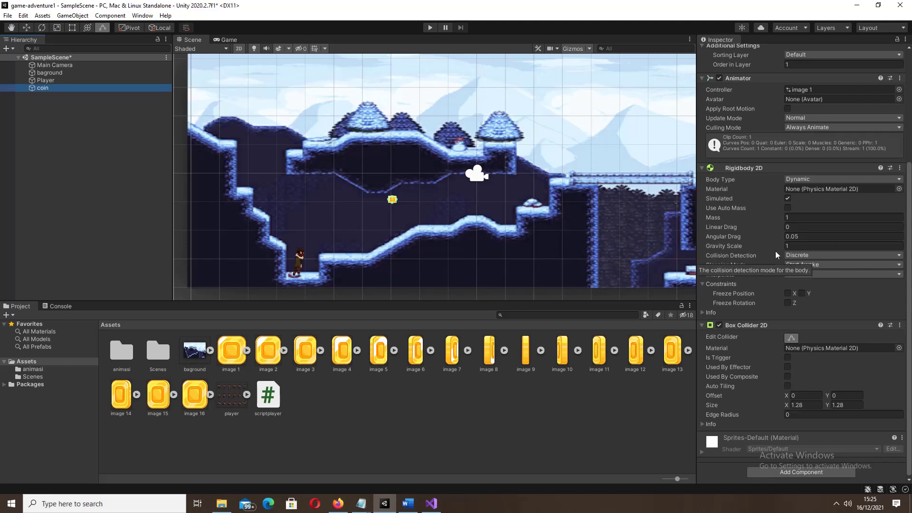
Freeze the coin's Z rotation and set its Gravity Scale to 0
left_click(791, 305)
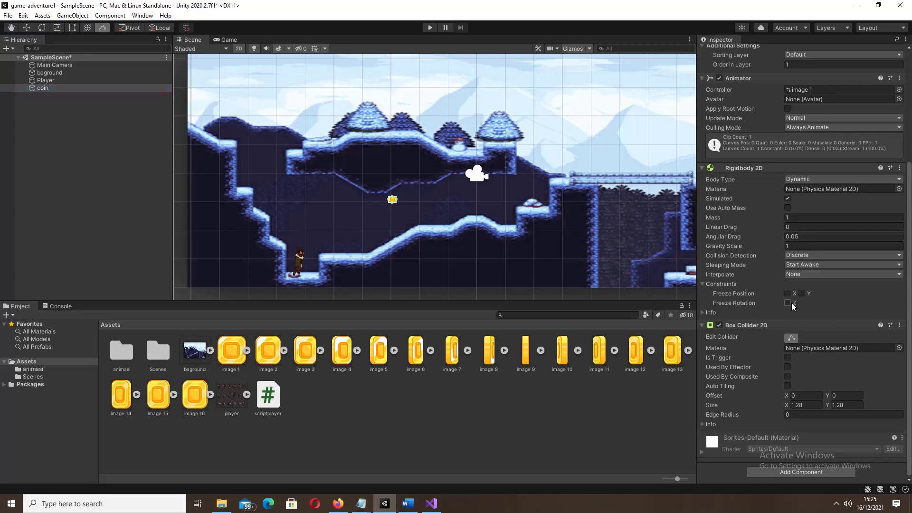
left_click(796, 246)
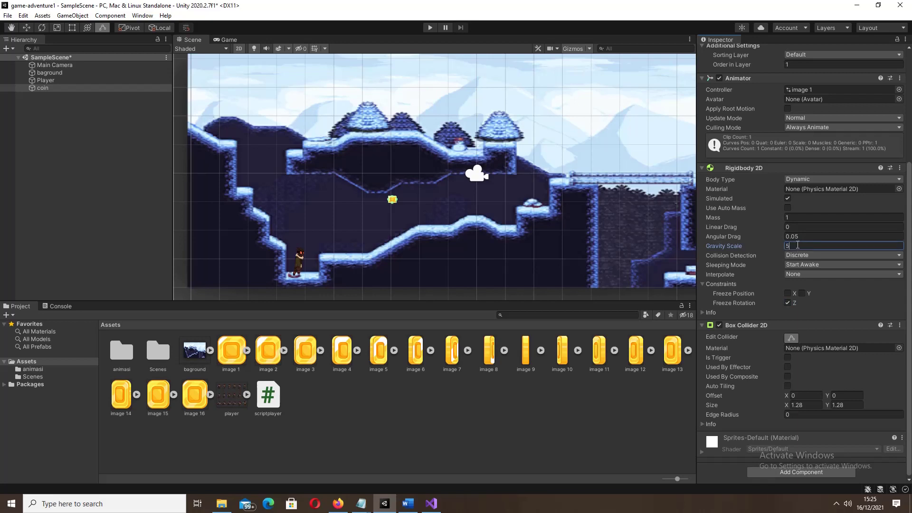
key("BackSpace")
type("0")
Play-test the level, walking and jumping the player up and down the slope
left_click(430, 27)
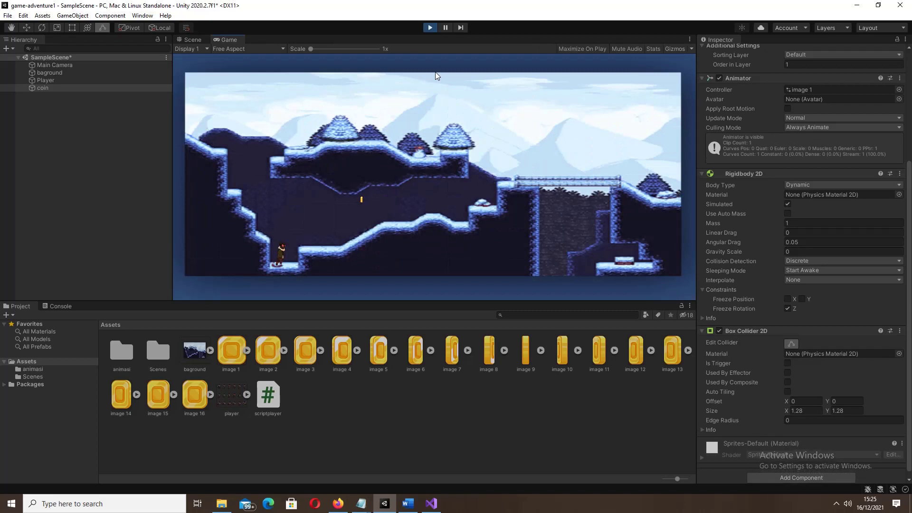
key("Right")
key("space")
key("Right")
key("Left")
key("Left")
key("Right")
key("Right")
key("Left")
key("Left")
Unfreeze the coin's Z rotation, play-test moving the player right and left, then select Gravity Scale
left_click(430, 28)
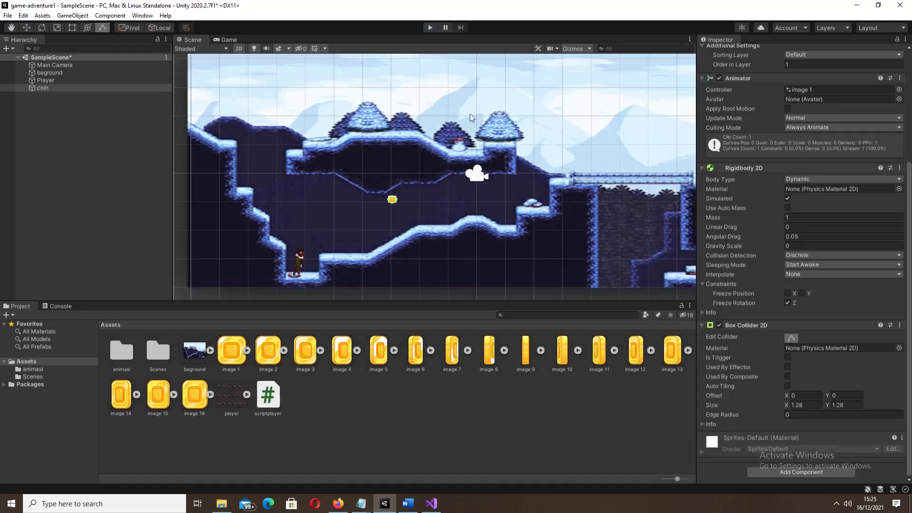
left_click(788, 303)
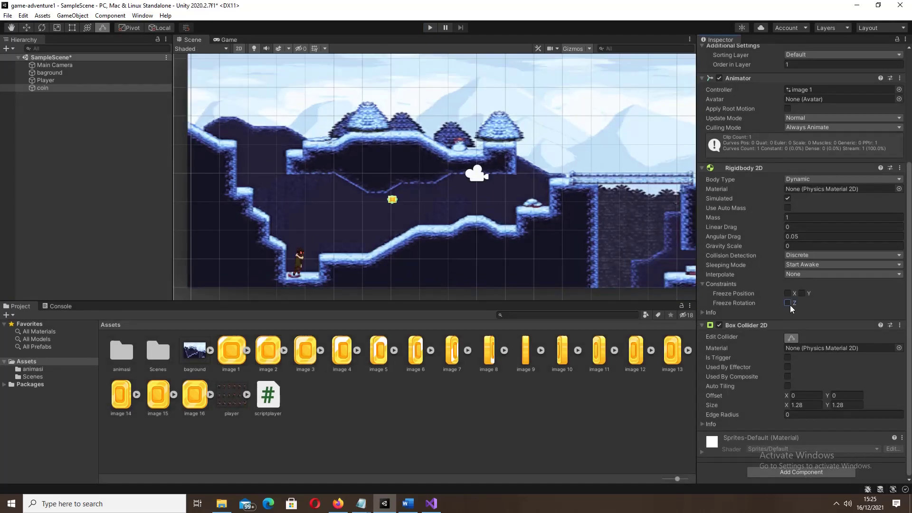
left_click(429, 28)
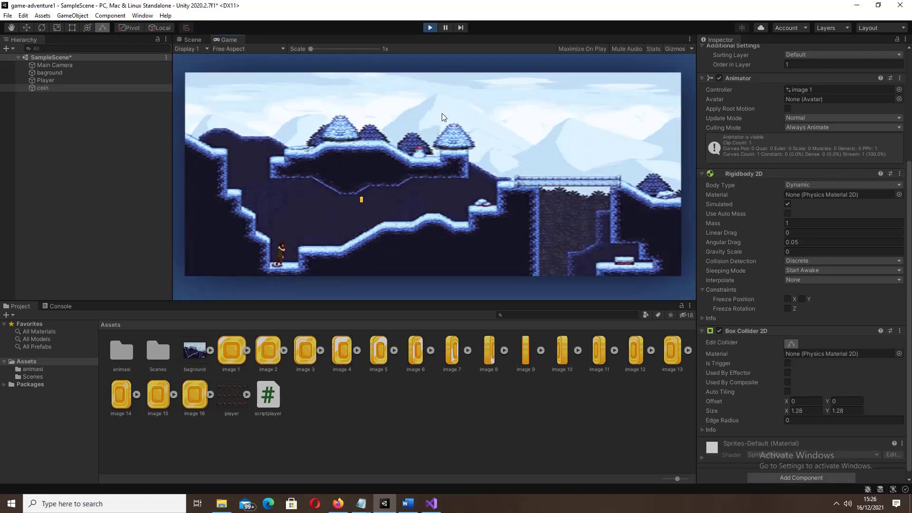
key("Right")
key("Right")
key("Left")
left_click(427, 29)
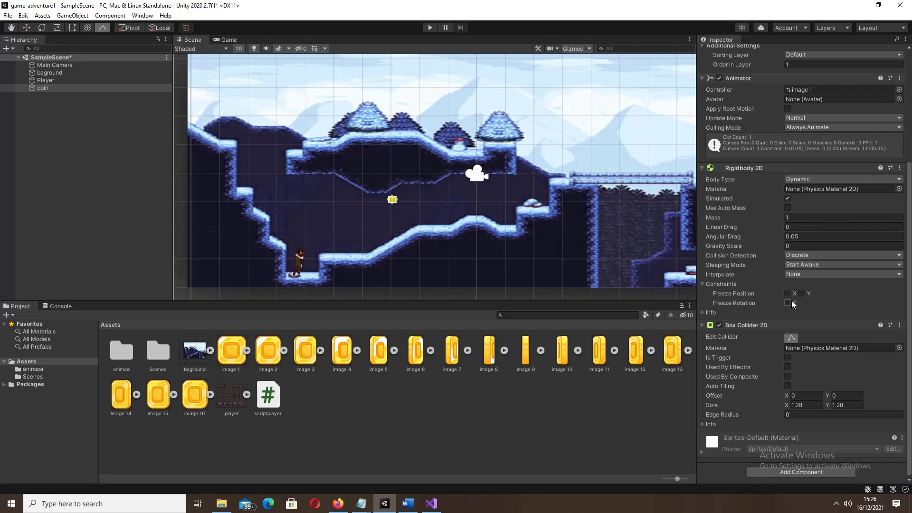
left_click(795, 246)
type("5")
Test-run the coin with Gravity Scale 5, then change Gravity Scale to 1
left_click(431, 28)
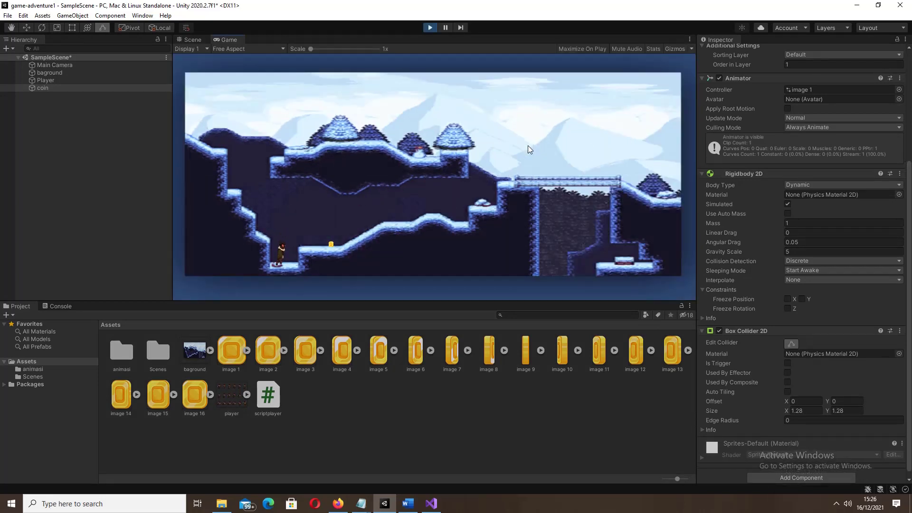
left_click(435, 29)
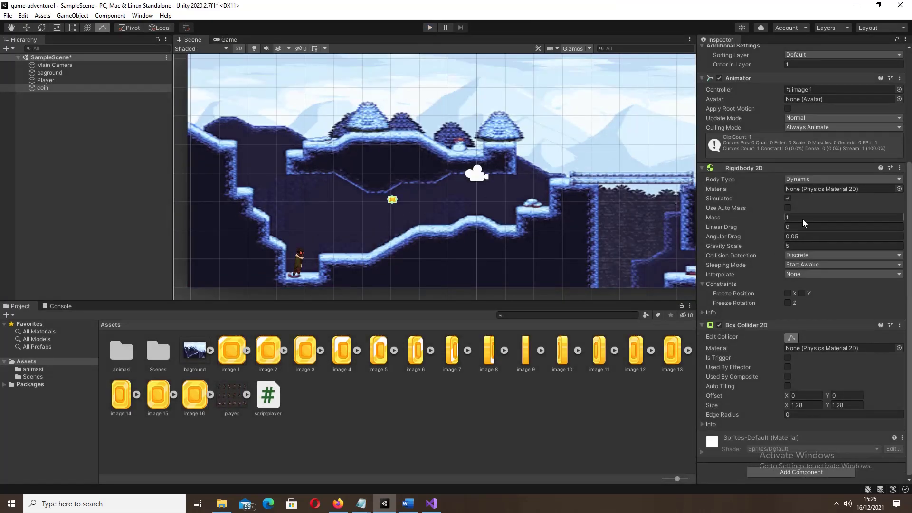
left_click(795, 247)
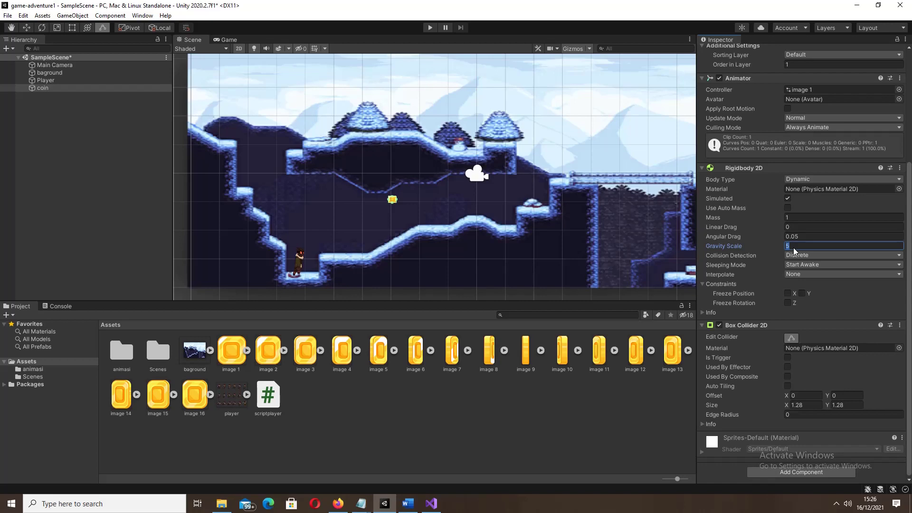
type("1")
Play-test with Gravity Scale 1, moving and jumping the player toward the coin
left_click(432, 29)
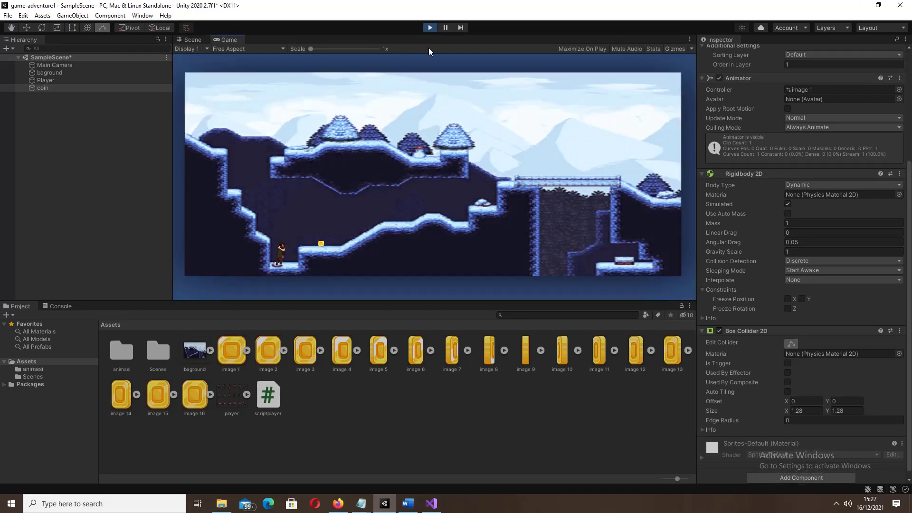
key("Right")
key("space")
key("Left")
key("Left")
key("Right")
left_click(429, 30)
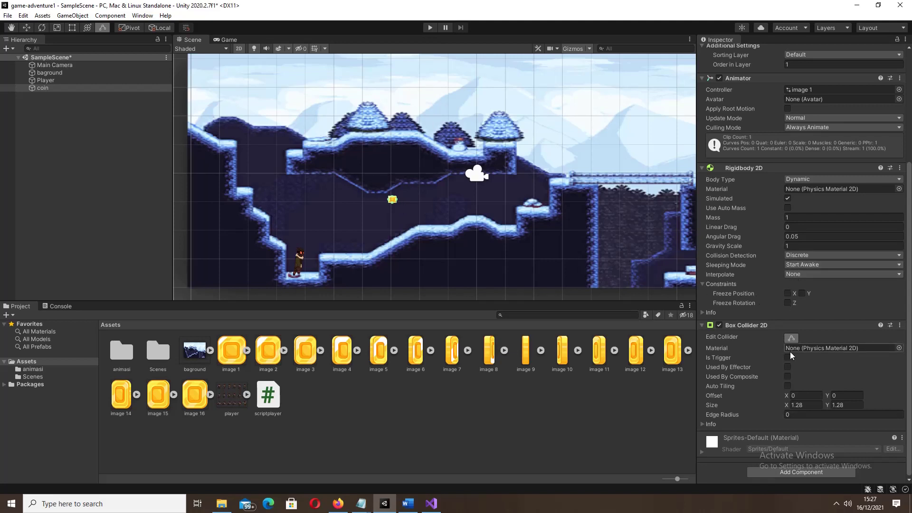
Commit Gravity Scale 0 and play-test, jumping and moving the player left and right, then stop
left_click(797, 248)
type("0")
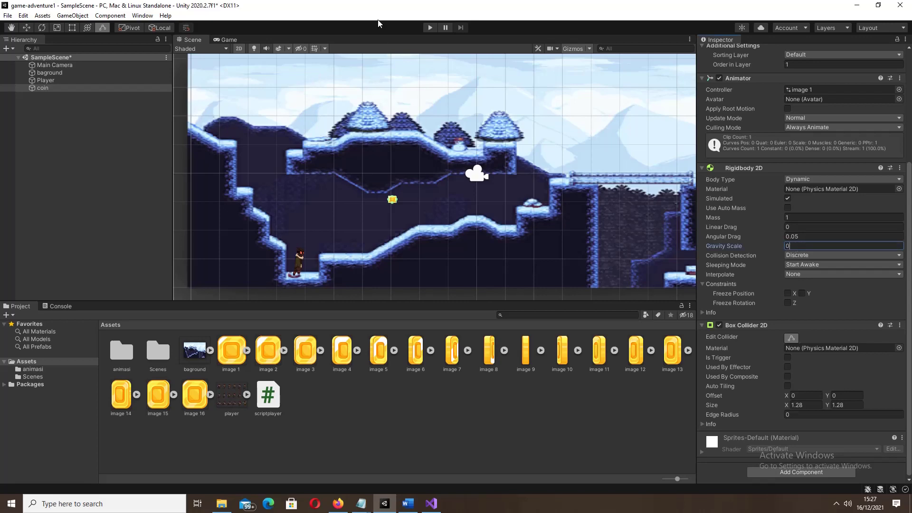
left_click(432, 28)
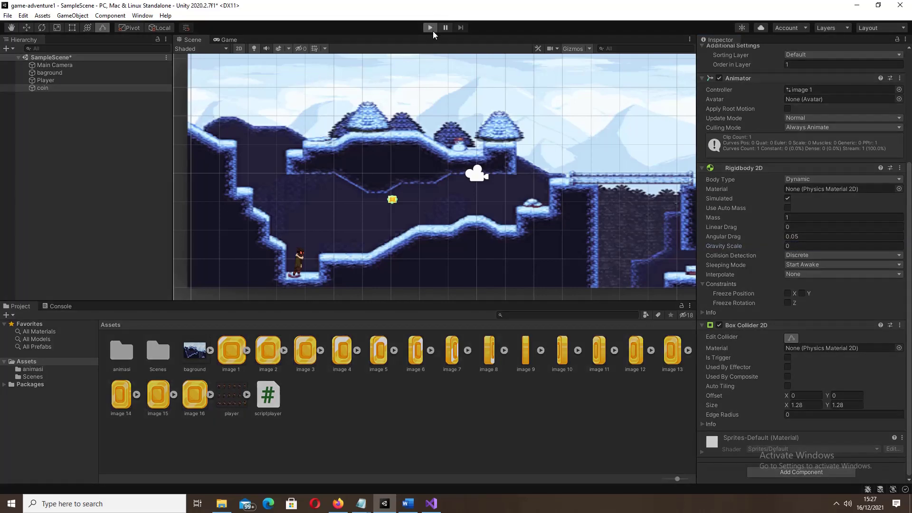
key("ctrl+p")
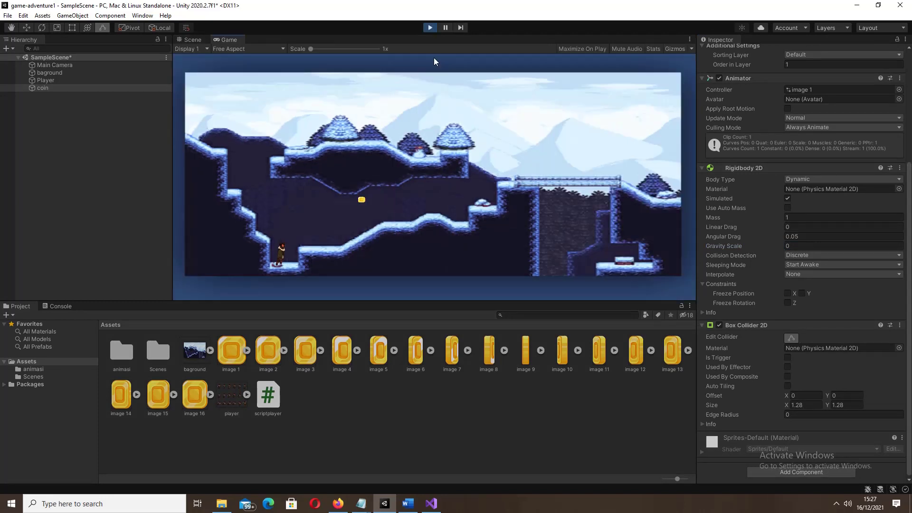
key("Up")
key("Right")
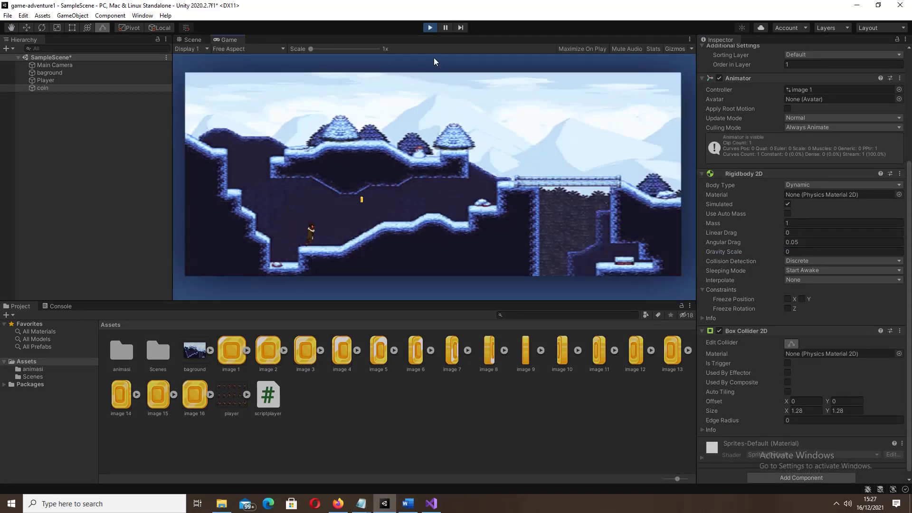
key("Left")
key("Right")
key("Left")
key("Left")
left_click(430, 28)
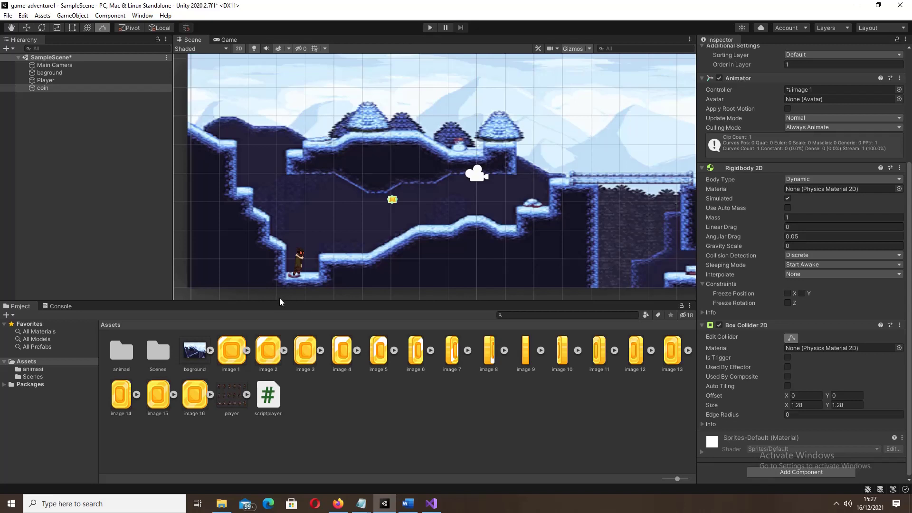
Expand the bagound and image 1 assets to reveal their sprites, then clear the selection
left_click(209, 350)
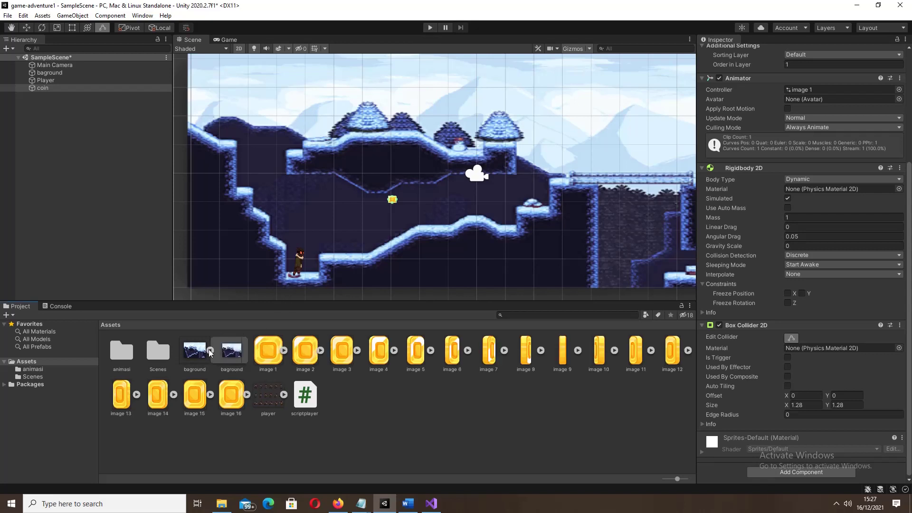
left_click(284, 350)
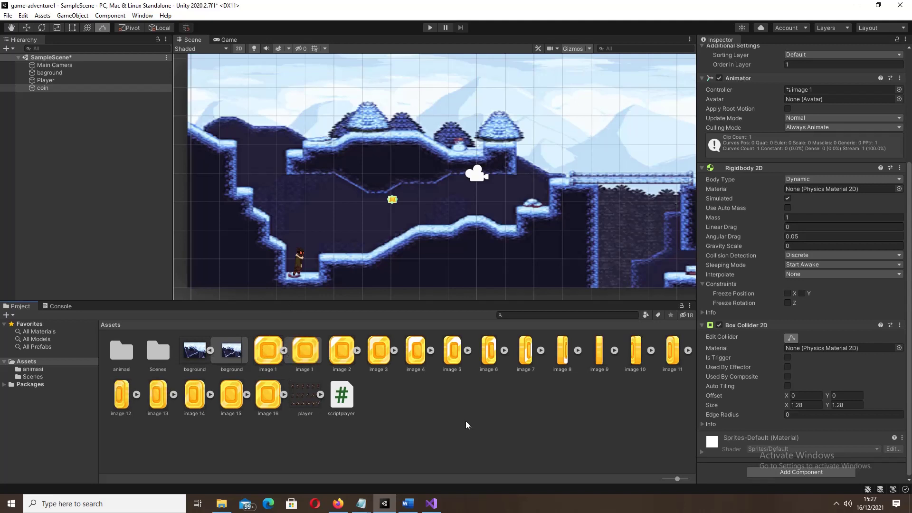
left_click(439, 388)
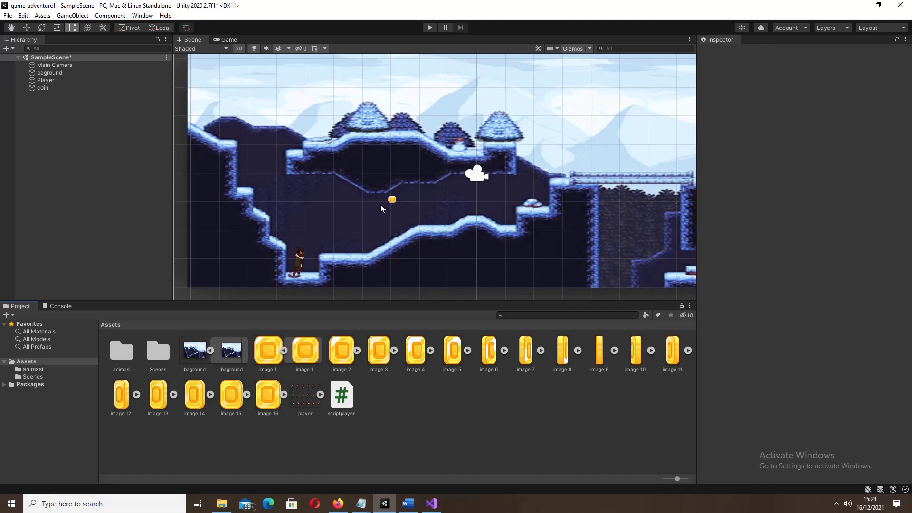
Create a new C# script named 'coin' in the Assets folder
right_click(379, 394)
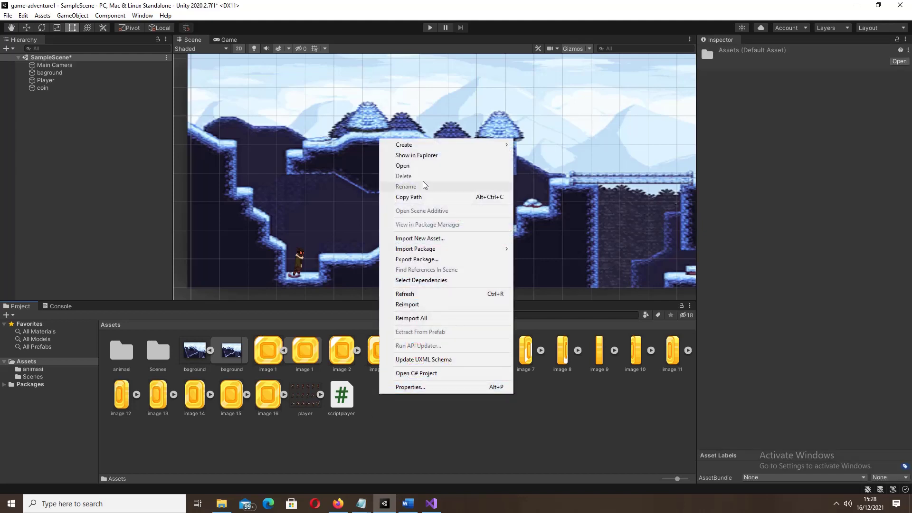
mouse_move(424, 149)
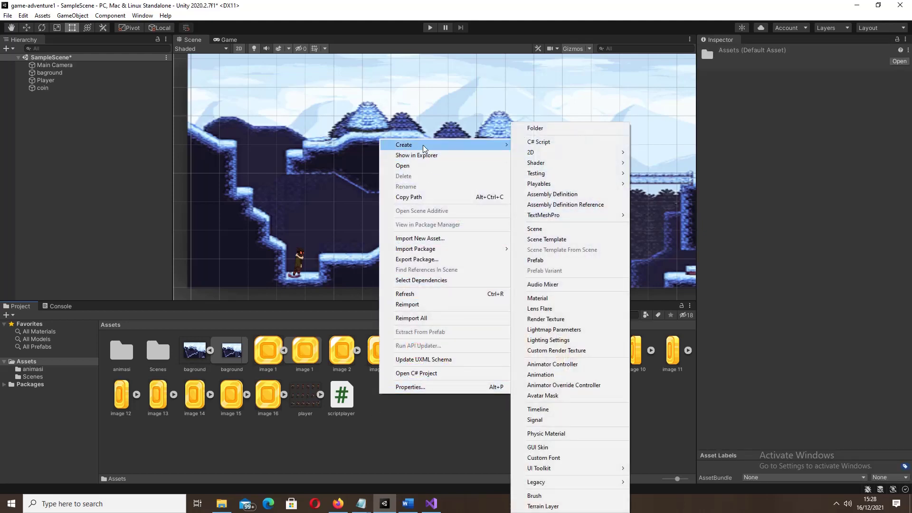
left_click(541, 142)
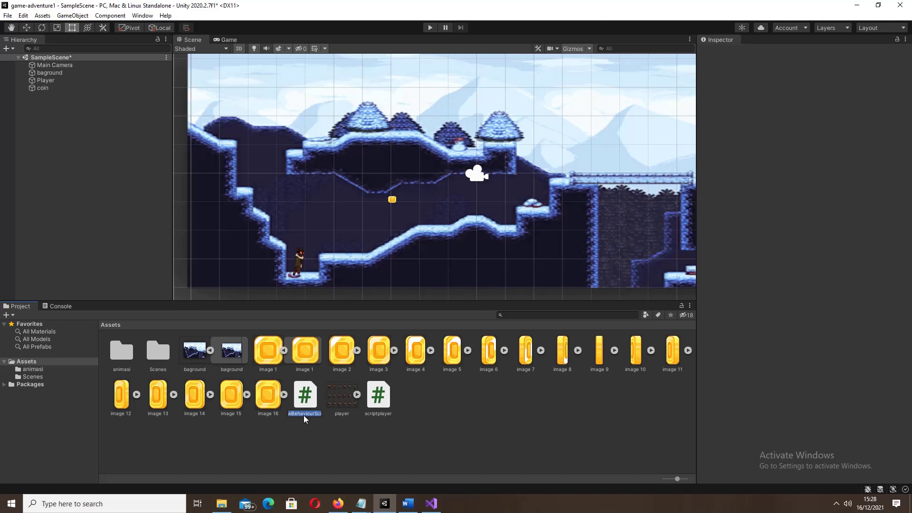
type("co")
type("in")
left_click(361, 502)
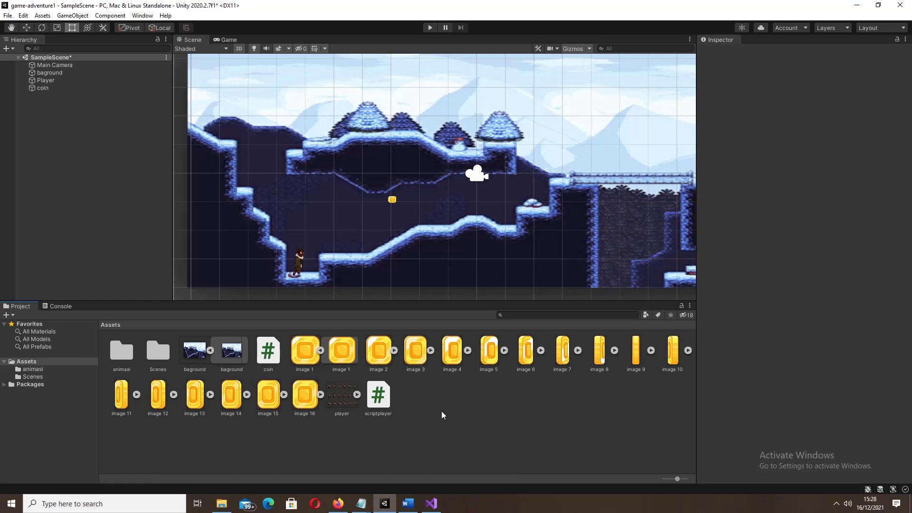
Rename the 'coin' script asset to 'Coin'
left_click(258, 344)
right_click(259, 345)
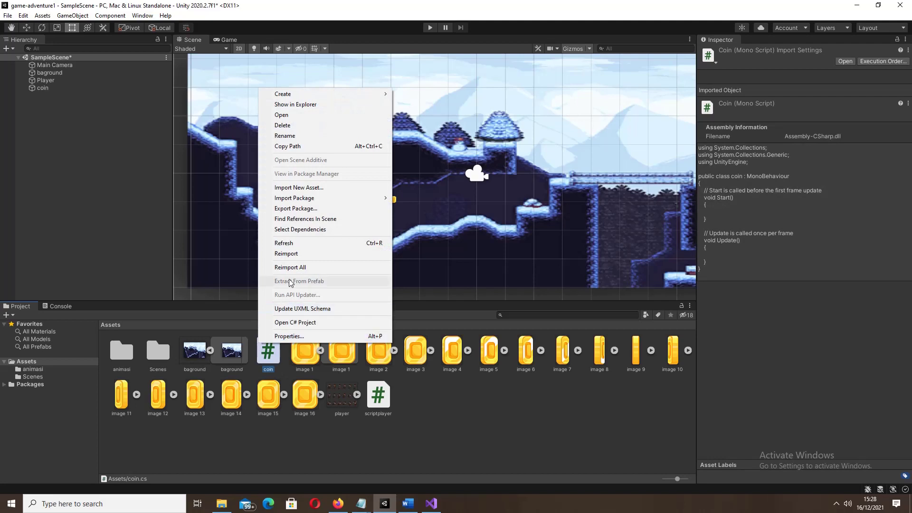
left_click(284, 135)
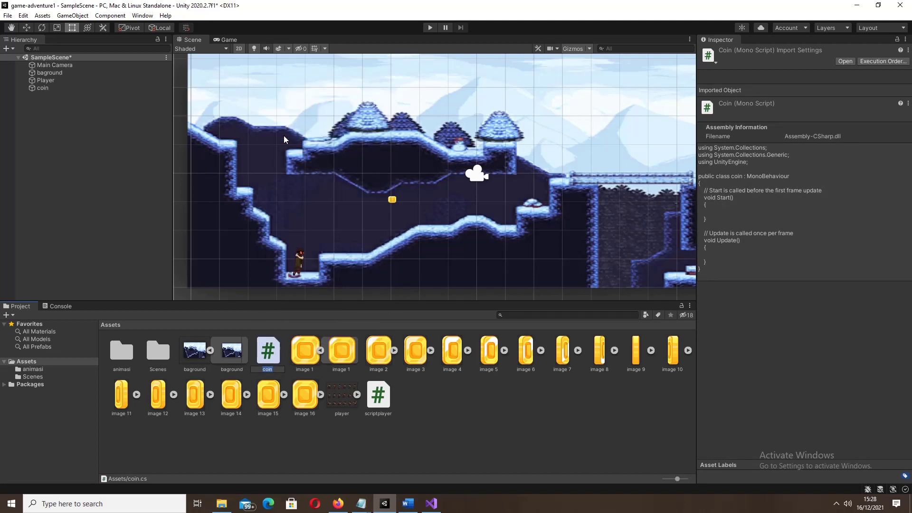
type("Coin")
key("Return")
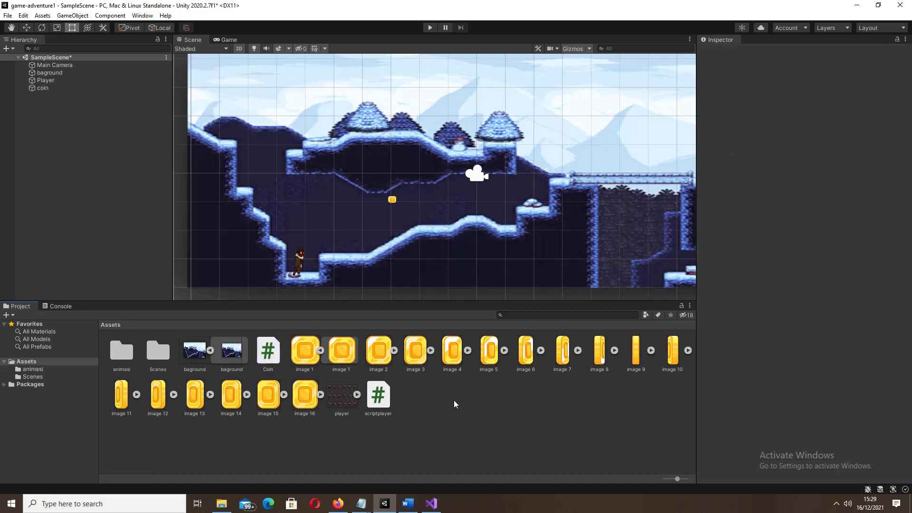
Drag the Coin script onto the coin object and dismiss the can't-add-script error
left_click_drag(153, 206, 37, 86)
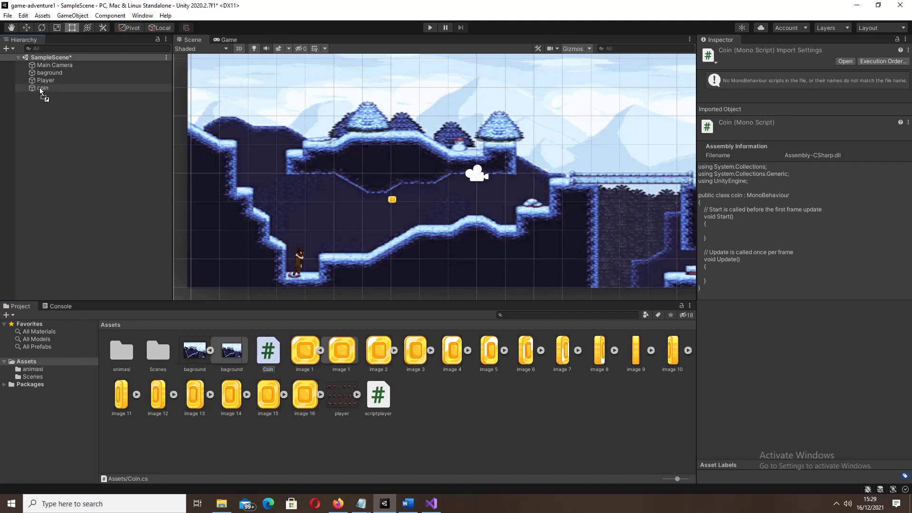
left_click_drag(38, 86, 40, 89)
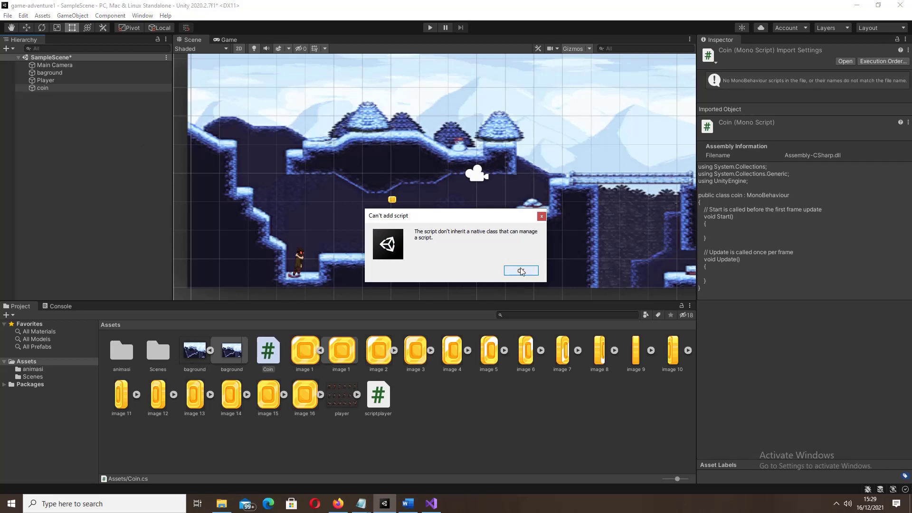
left_click(521, 271)
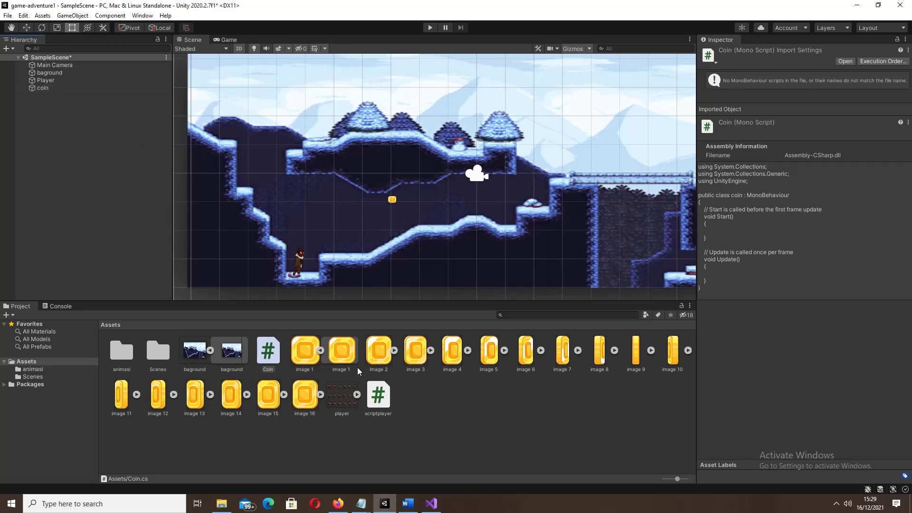
left_click(448, 427)
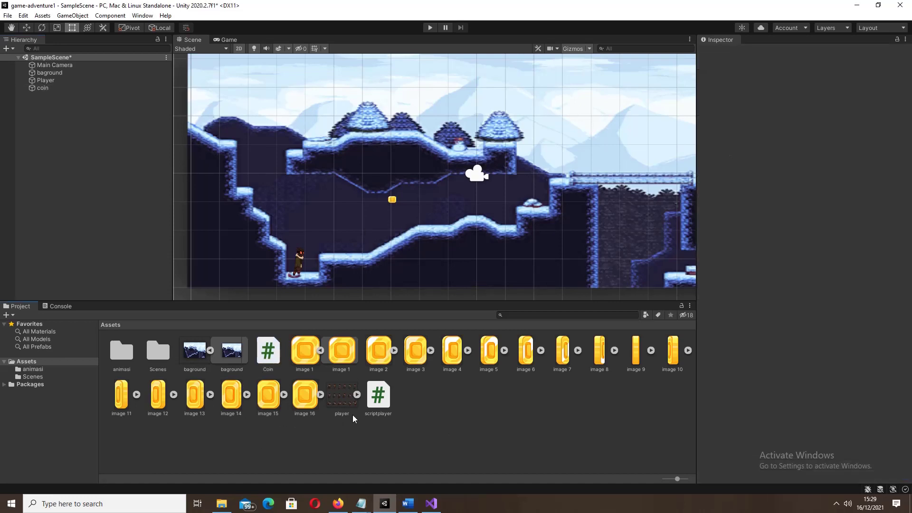
Retry dragging Coin onto the coin object, dismissing the same error again
left_click(273, 343)
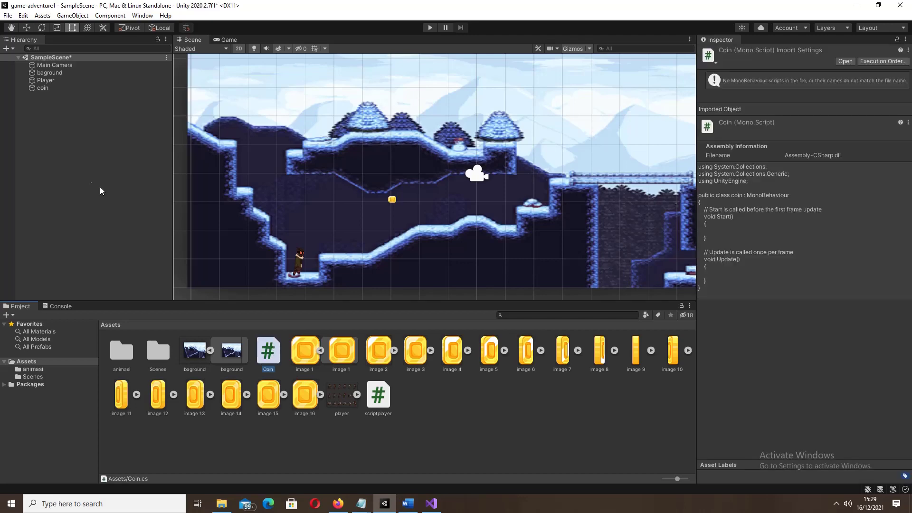
left_click(41, 86)
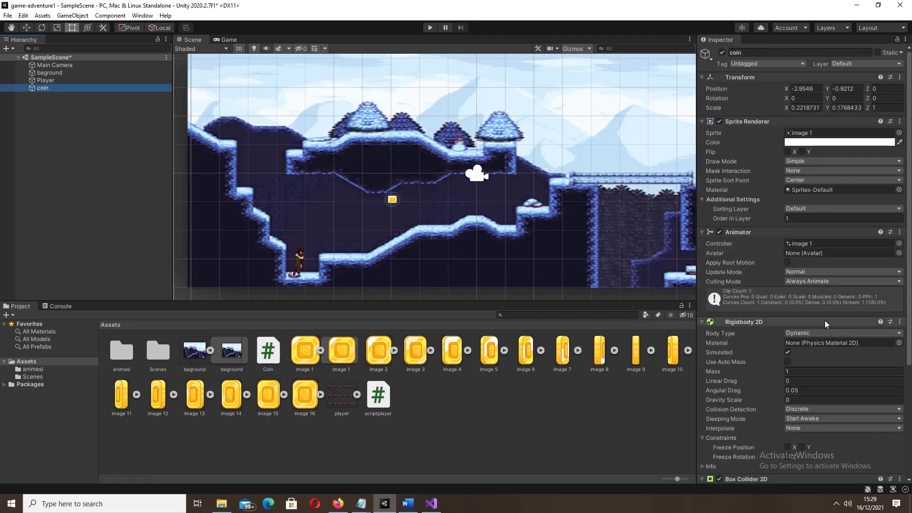
scroll(825, 321, "down", 5)
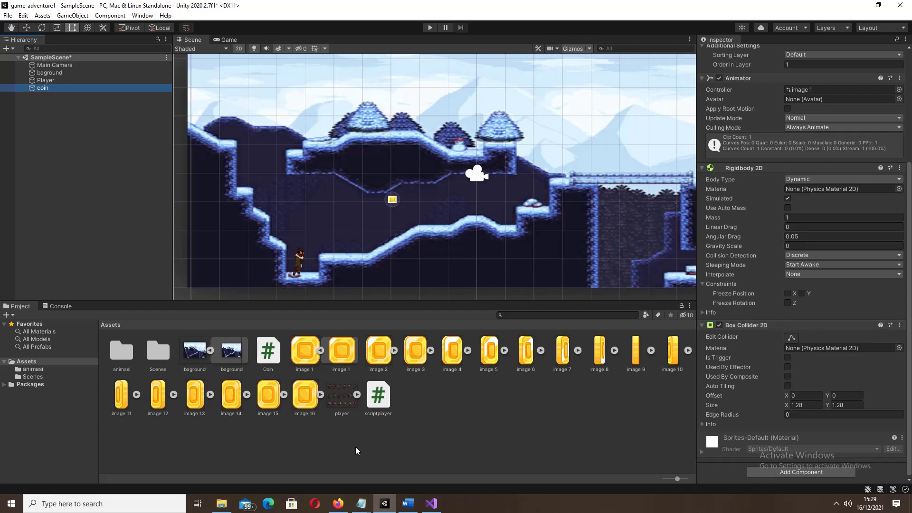
left_click(261, 354)
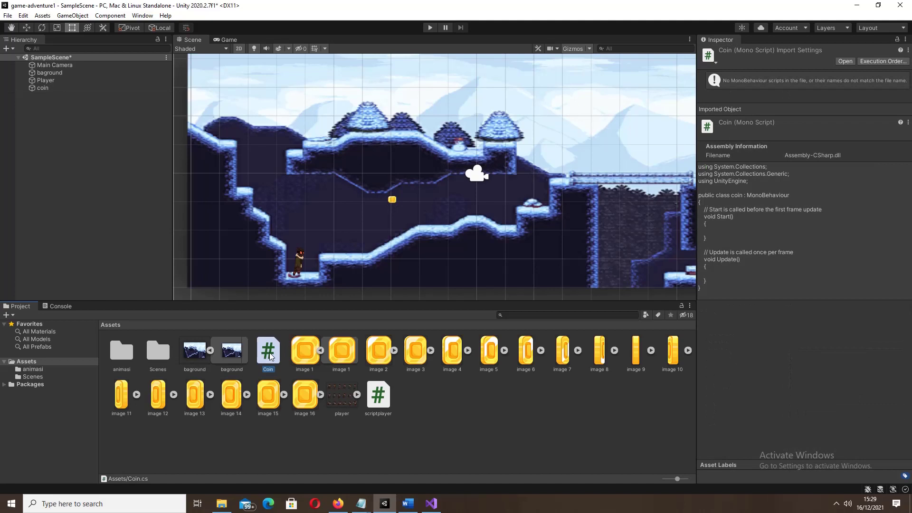
left_click_drag(270, 352, 40, 89)
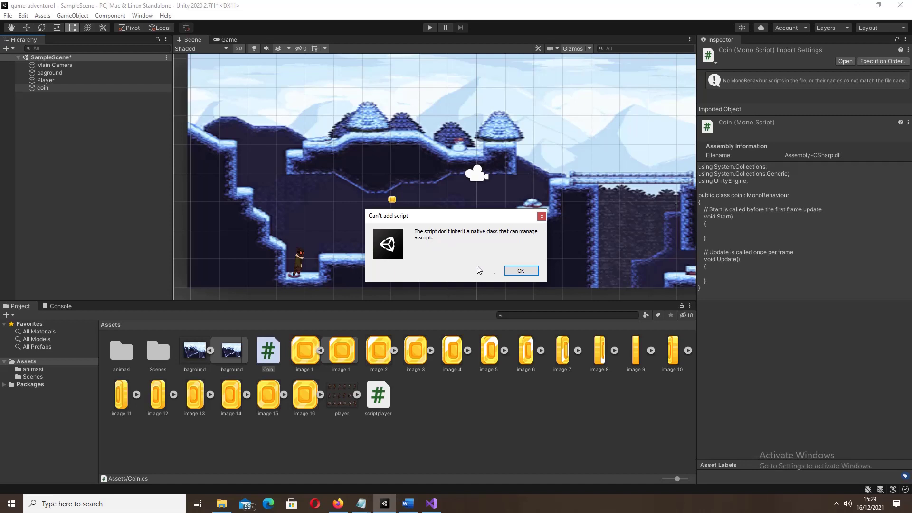
left_click(521, 270)
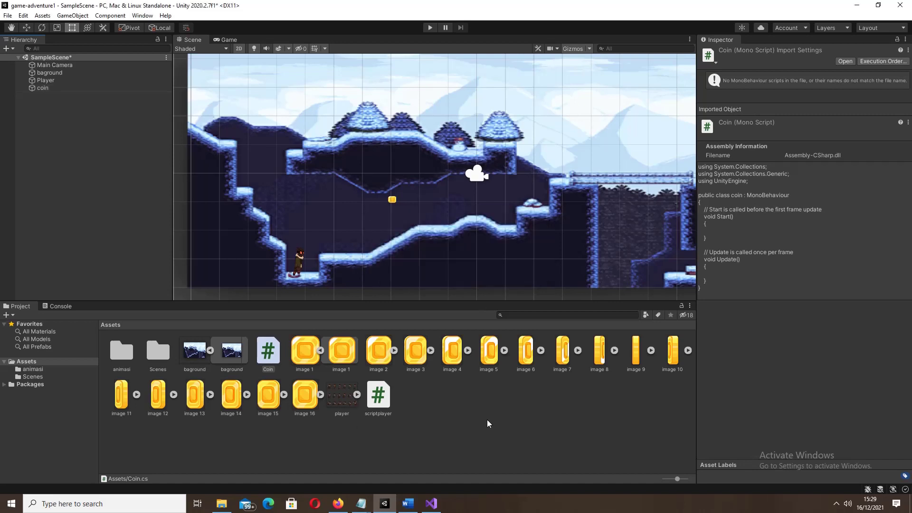
Try adding Coin through the coin's Inspector, dismiss the error, and switch to Visual Studio
left_click(272, 353)
left_click(44, 87)
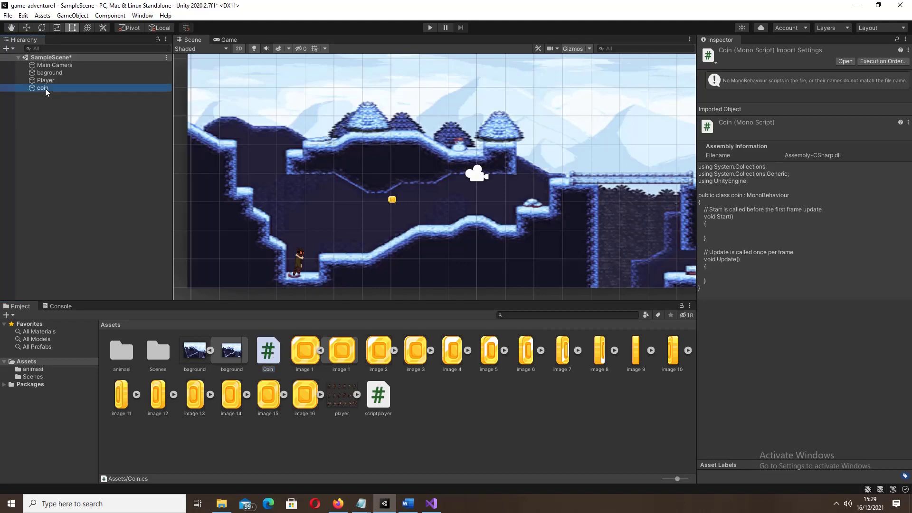
scroll(803, 285, "down", 3)
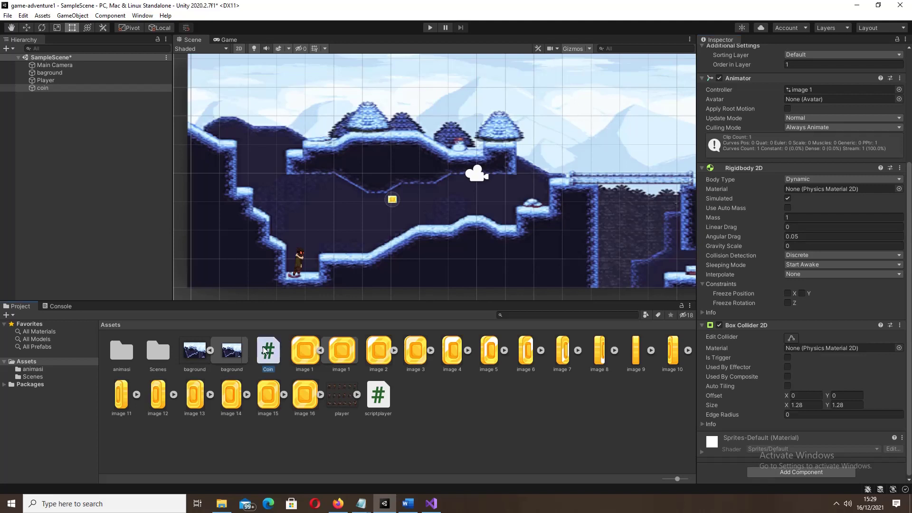
left_click_drag(790, 491, 805, 470)
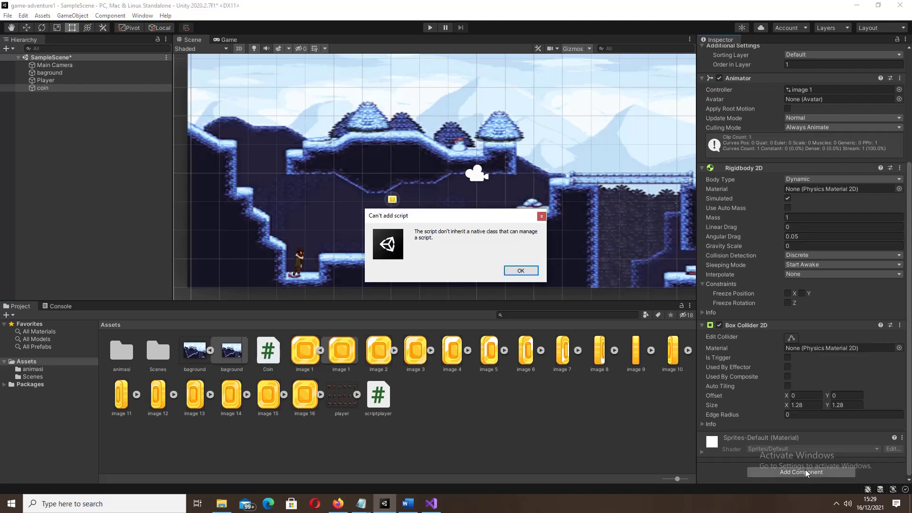
left_click(529, 273)
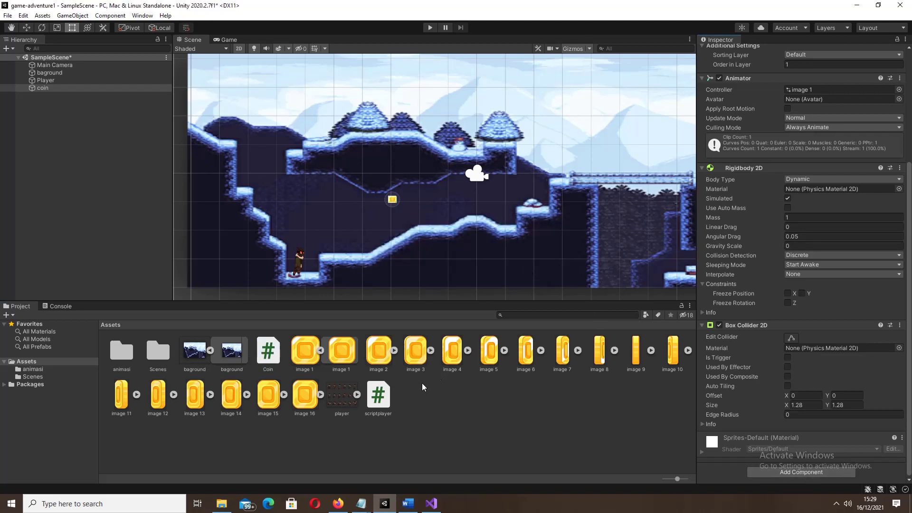
left_click(431, 503)
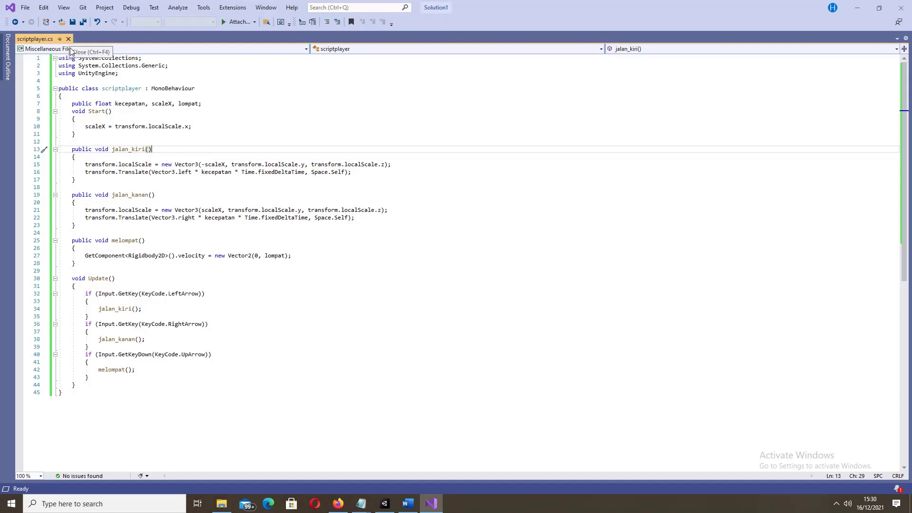
Close the scriptplayer.cs tab in Visual Studio and return to Unity
key("ctrl+F4")
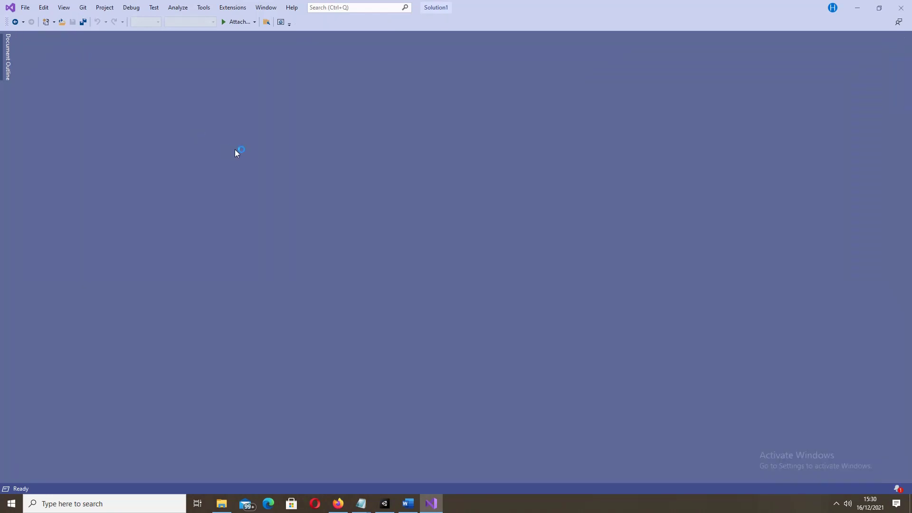
left_click(838, 505)
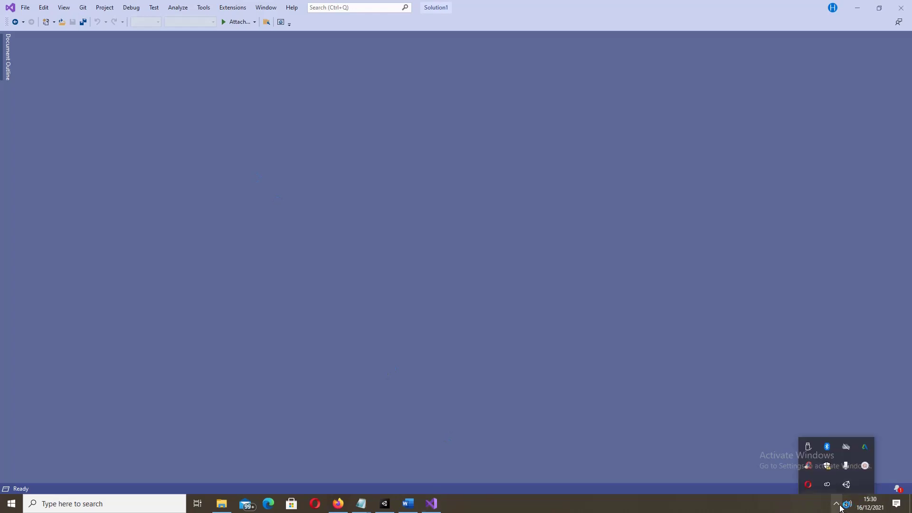
left_click(864, 469)
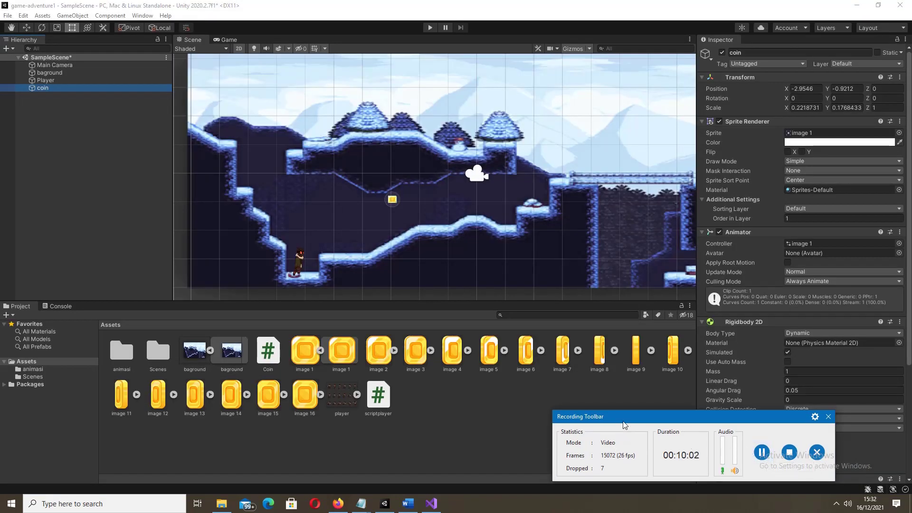
Select the Coin script in Assets to view its code and the class-name mismatch warning
left_click_drag(628, 416, 640, 467)
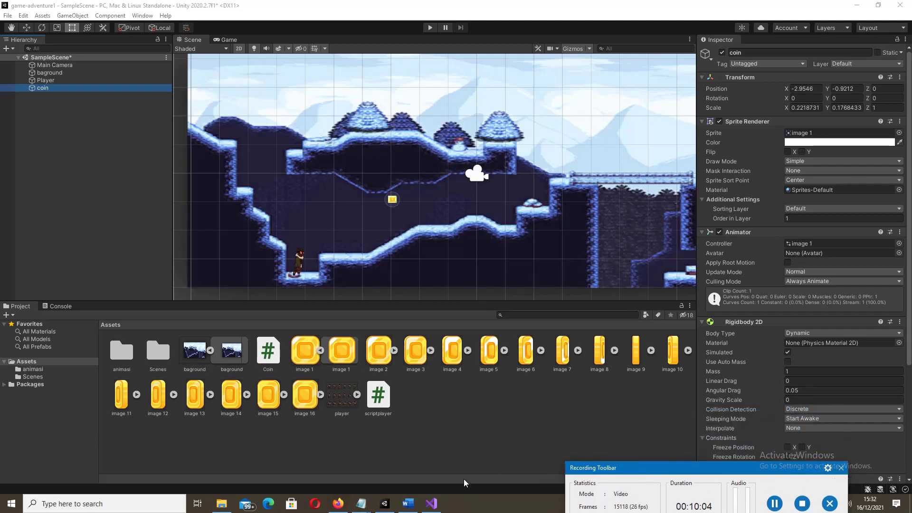
left_click(434, 507)
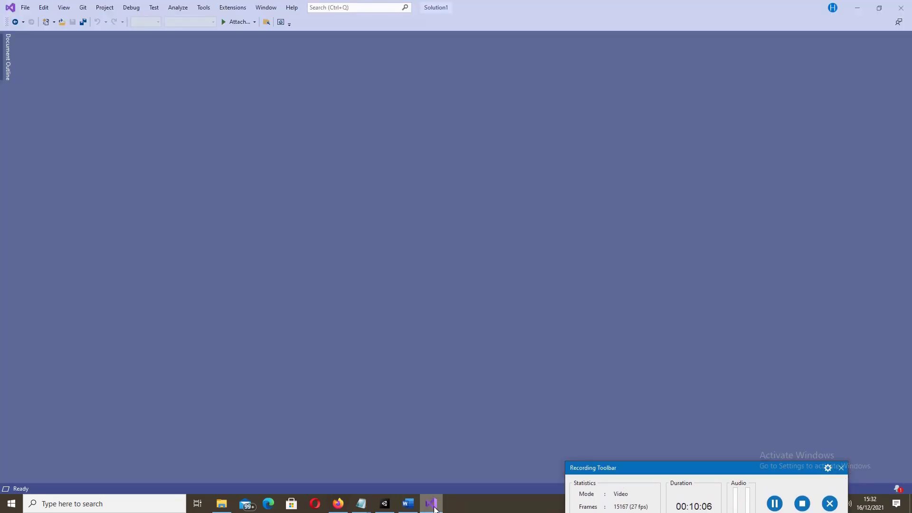
left_click(434, 507)
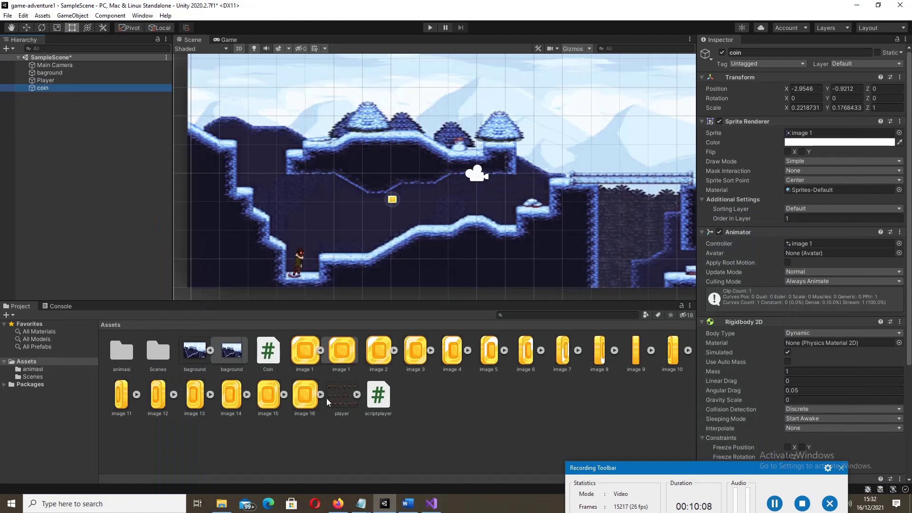
left_click(263, 355)
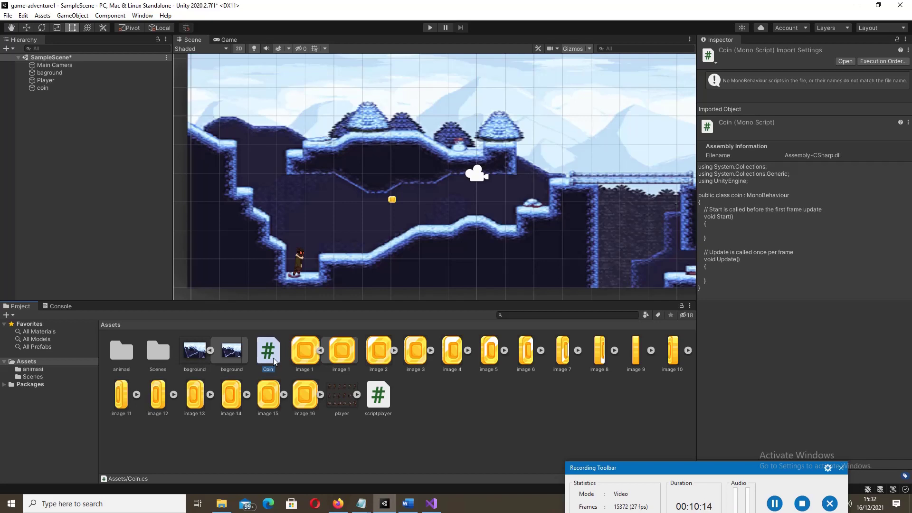
Drag the Coin script onto the coin in the Scene view and dismiss the refusal
left_click_drag(274, 360, 42, 89)
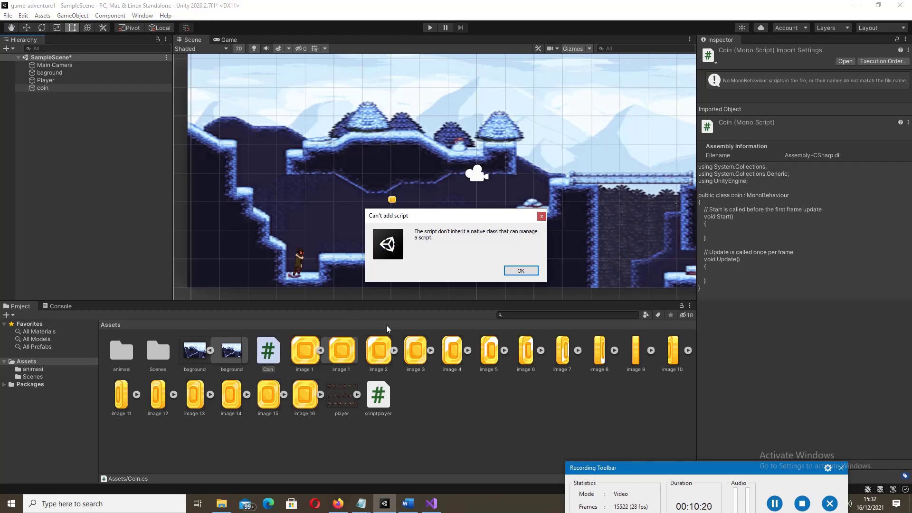
left_click(525, 271)
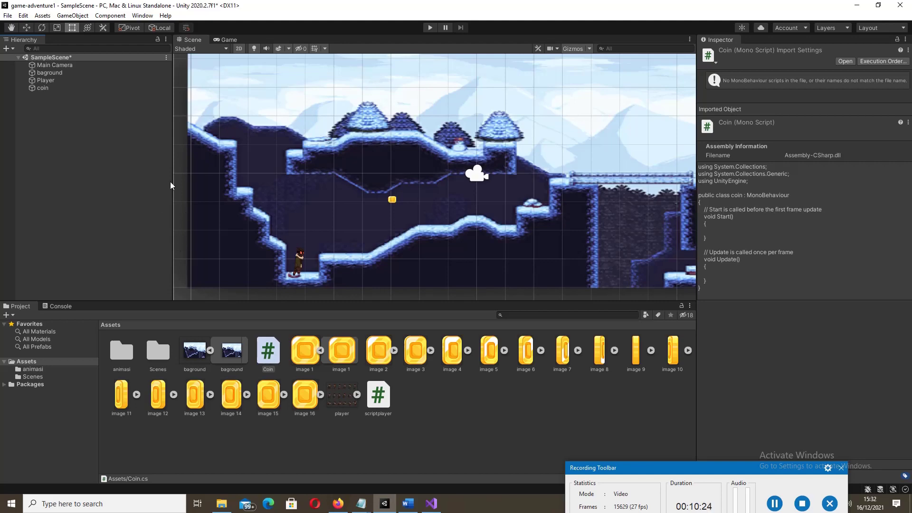
left_click(42, 87)
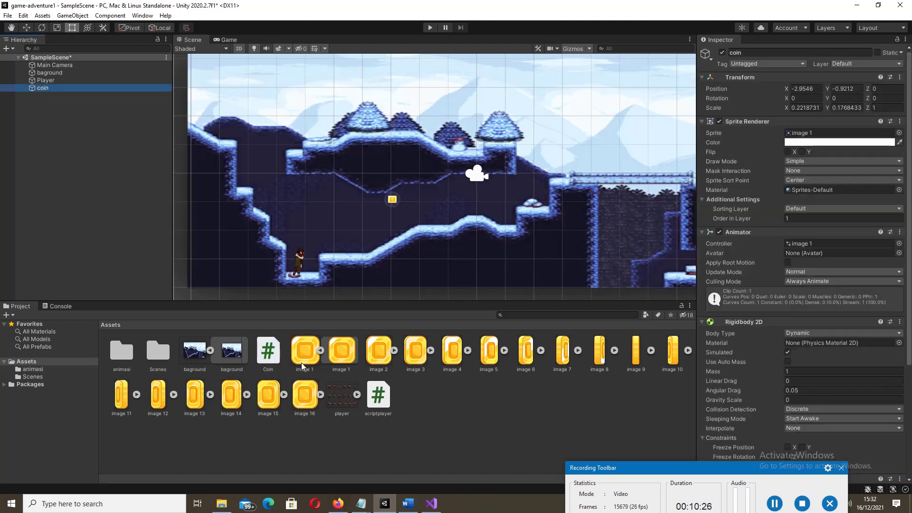
Collapse the coin's Box Collider 2D and Rigidbody 2D sections in the Inspector
left_click(266, 355)
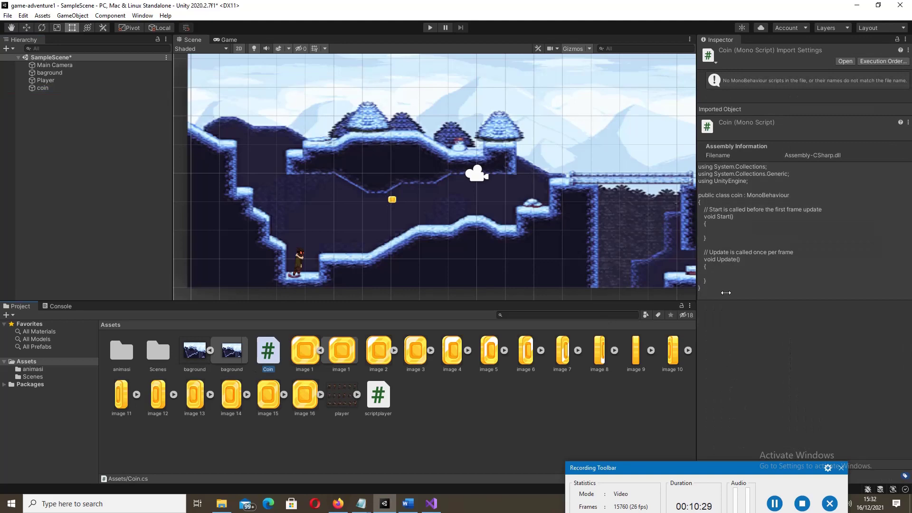
left_click(42, 88)
scroll(847, 354, "down", 5)
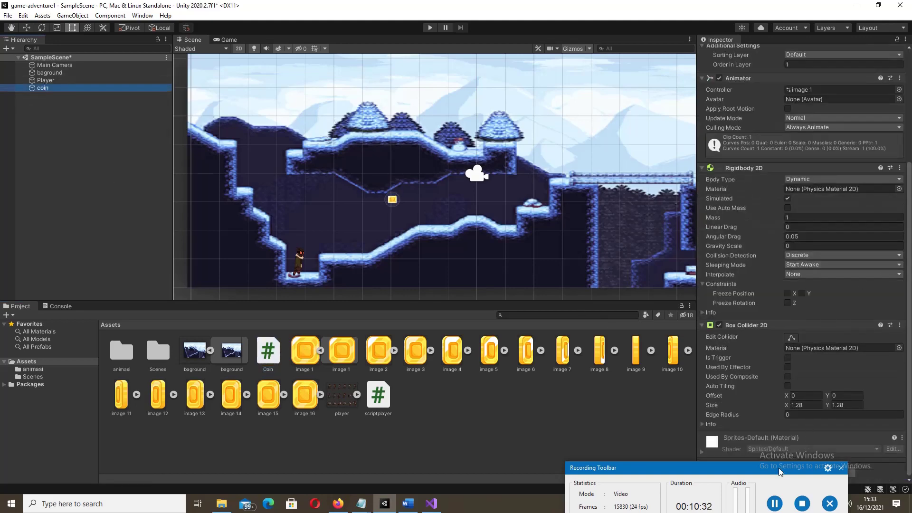
left_click_drag(777, 463, 710, 493)
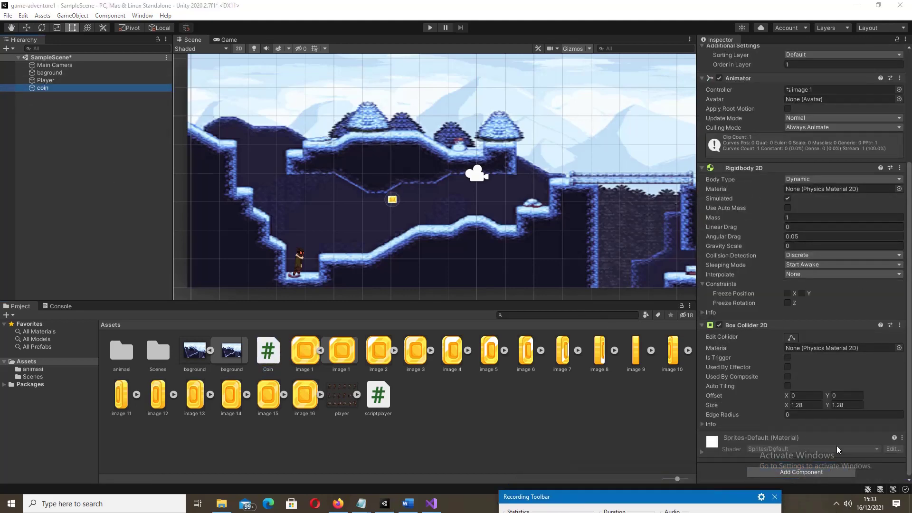
left_click(703, 324)
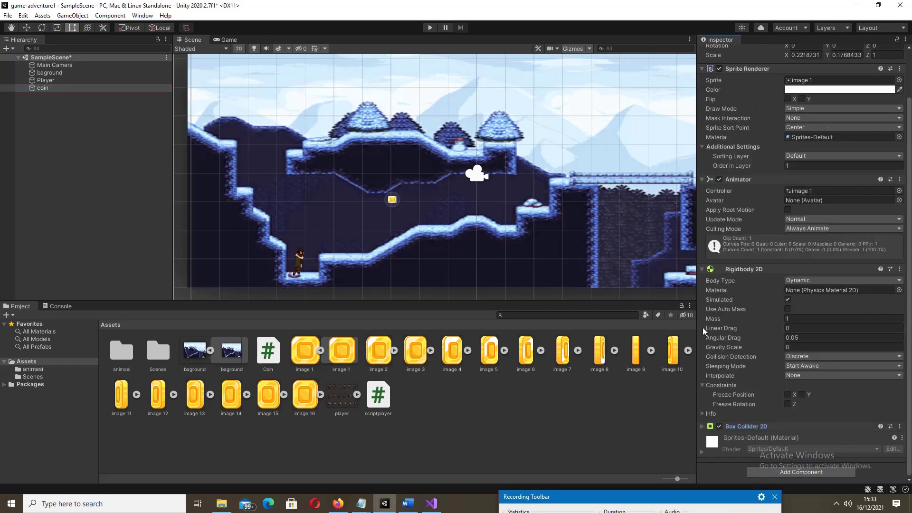
left_click(702, 270)
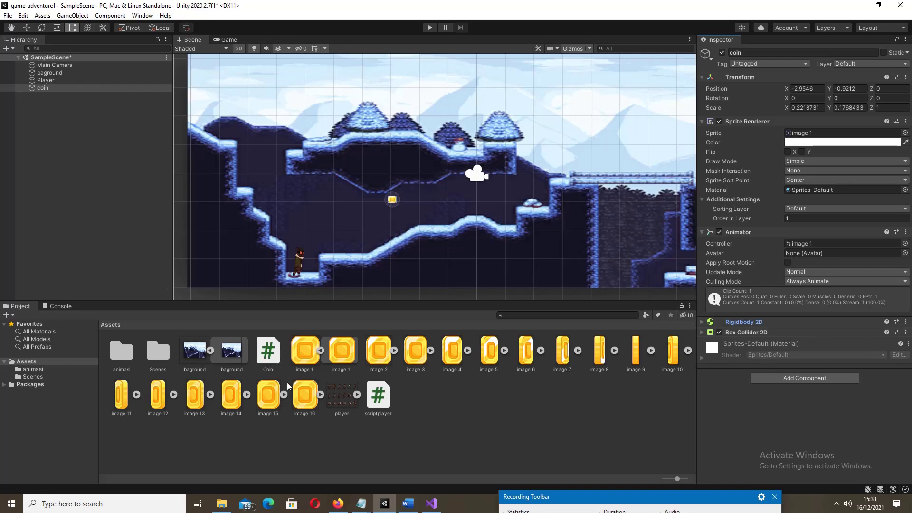
Drag Coin into the coin's Inspector, dismiss the refusal, then close Visual Studio
left_click(269, 354)
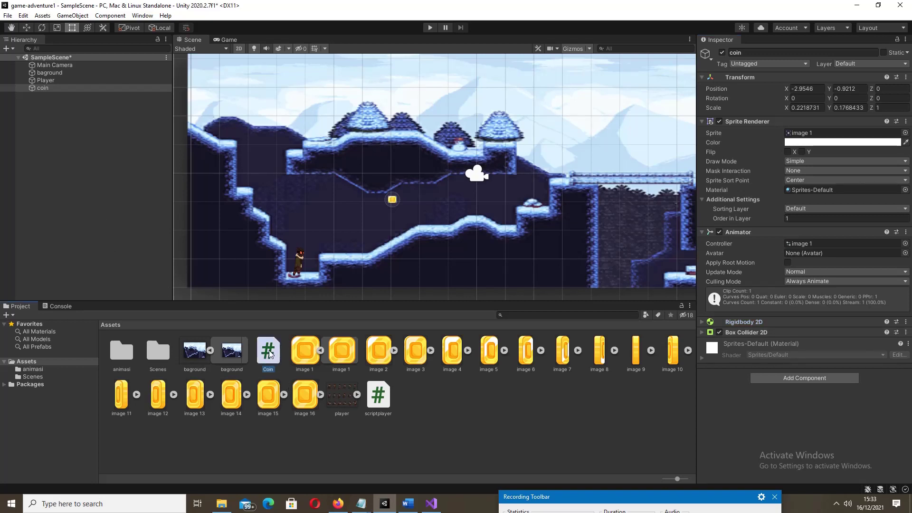
left_click_drag(269, 355, 782, 376)
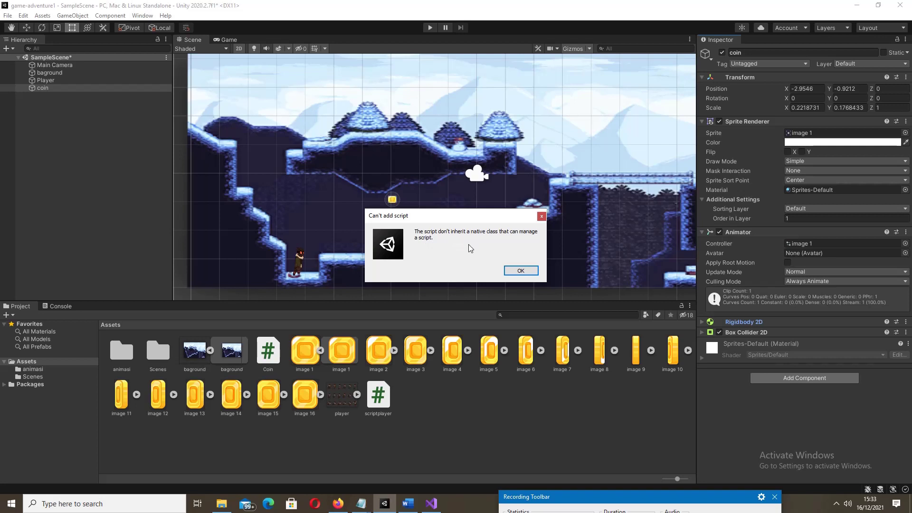
left_click(516, 271)
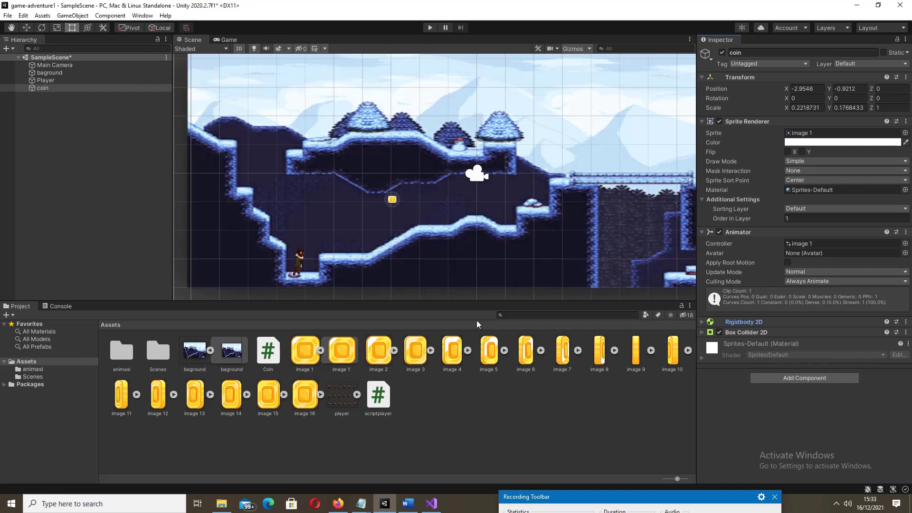
left_click(432, 503)
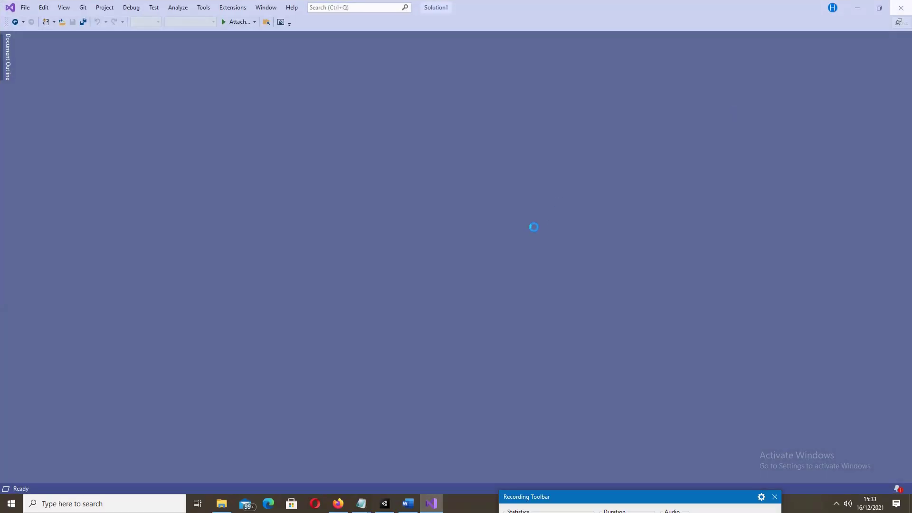
left_click(901, 8)
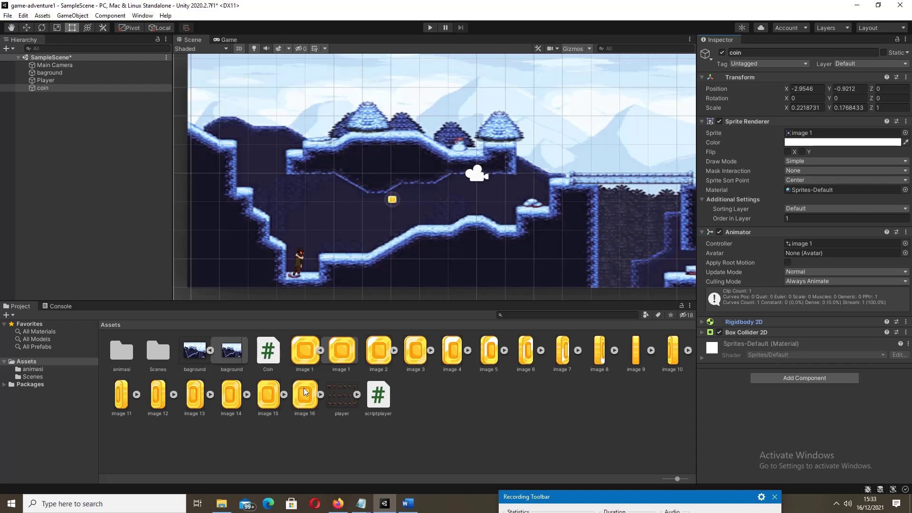
Delete Coin.cs from Assets, confirming the deletion dialog
left_click(267, 353)
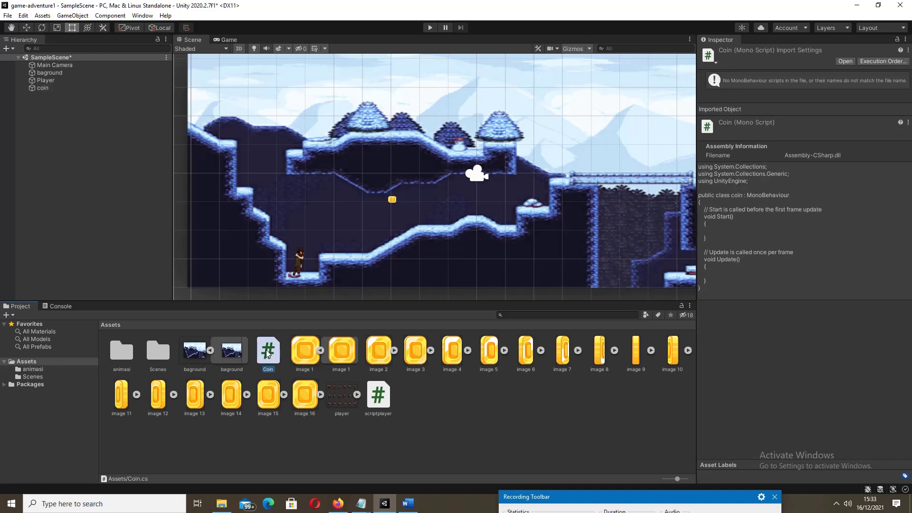
right_click(267, 353)
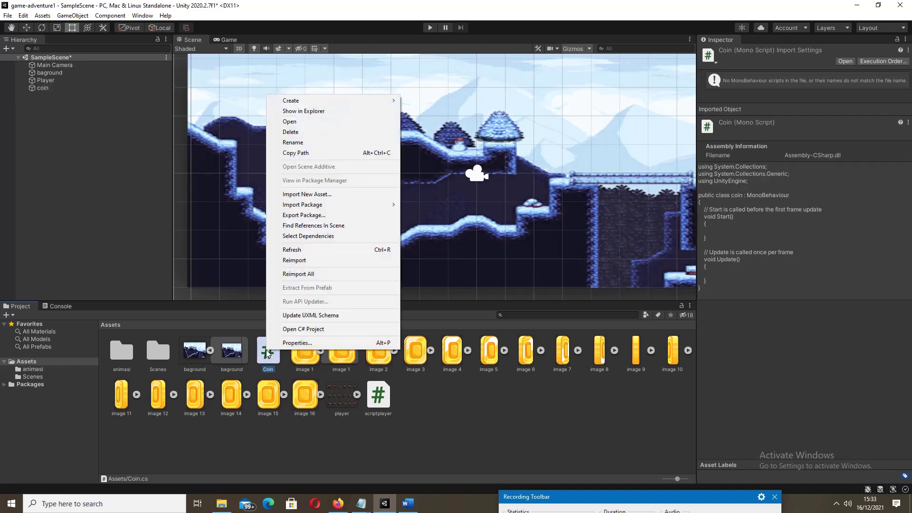
left_click(312, 134)
left_click(479, 269)
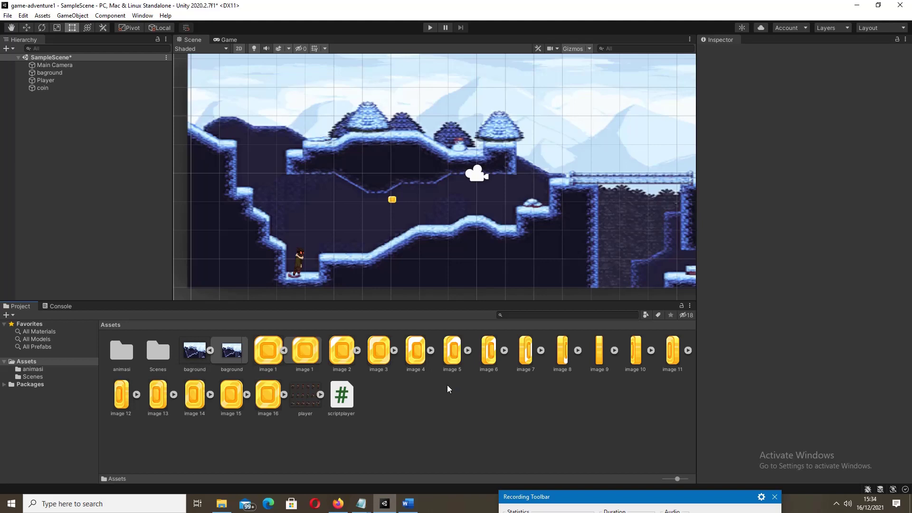
Create a new C# script named 'Coin' in Assets so its class matches the file name
right_click(447, 386)
mouse_move(485, 136)
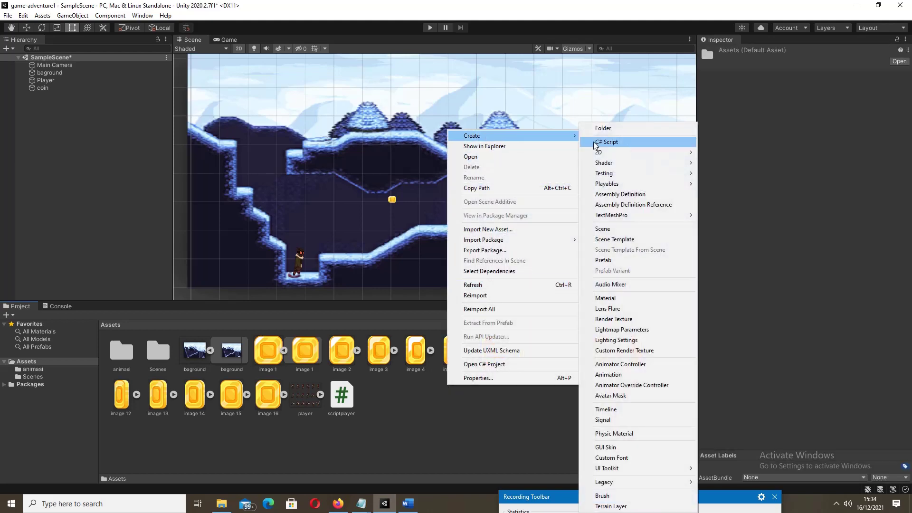
left_click(611, 143)
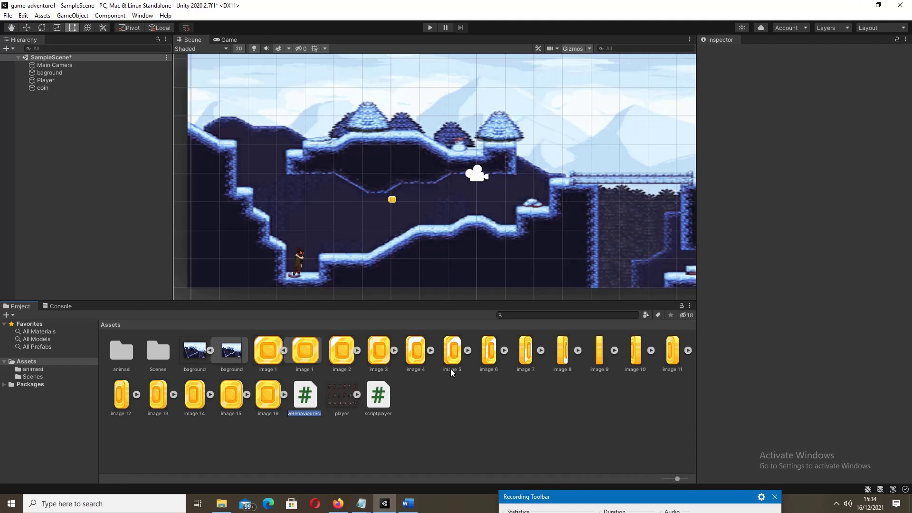
type("Coin")
key("Return")
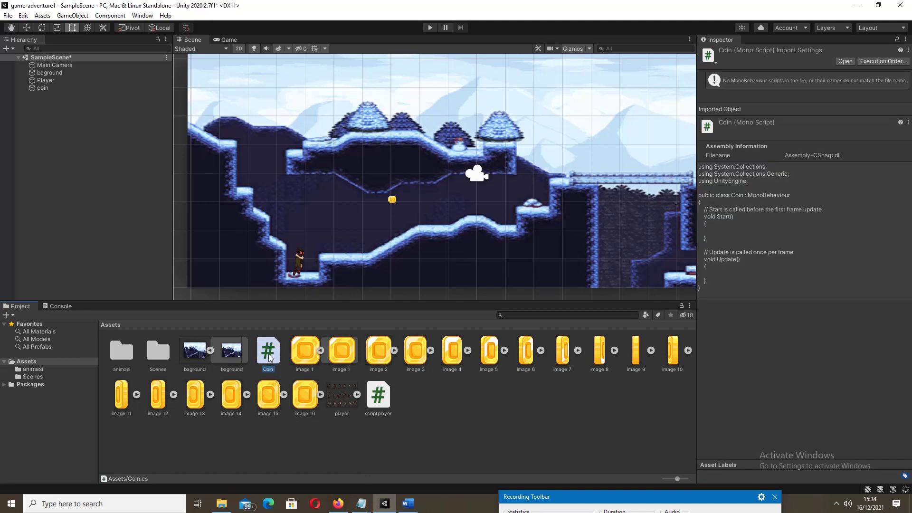
Attach the new Coin script to the coin object and open Coin.cs in Visual Studio
left_click_drag(269, 358, 42, 88)
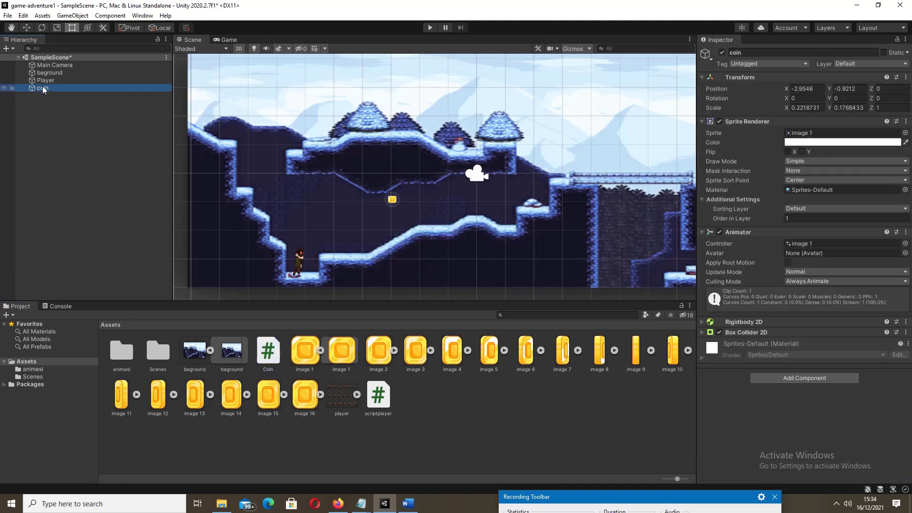
left_click(262, 361)
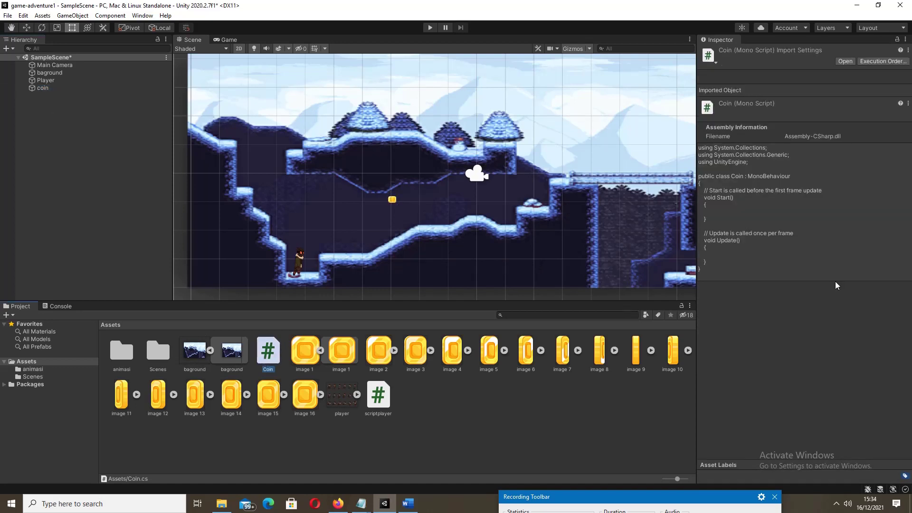
left_click(47, 88)
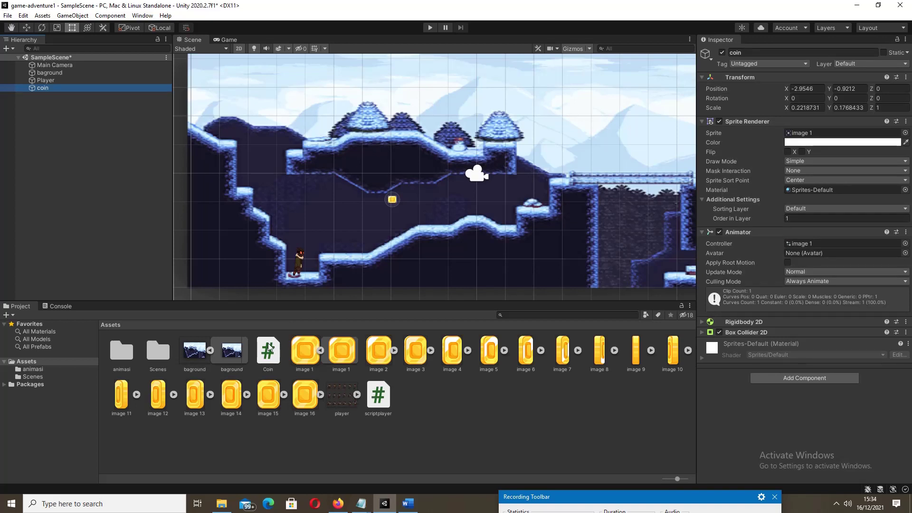
left_click_drag(269, 347, 43, 89)
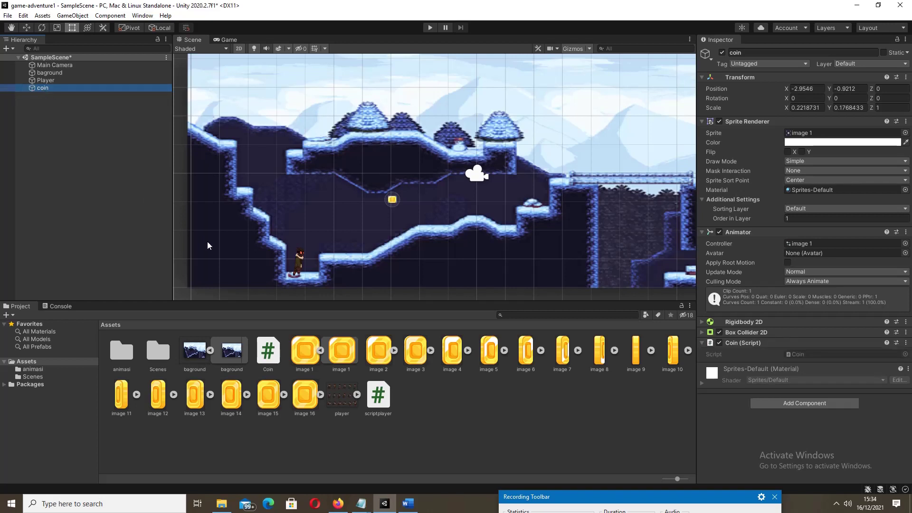
left_click(43, 90)
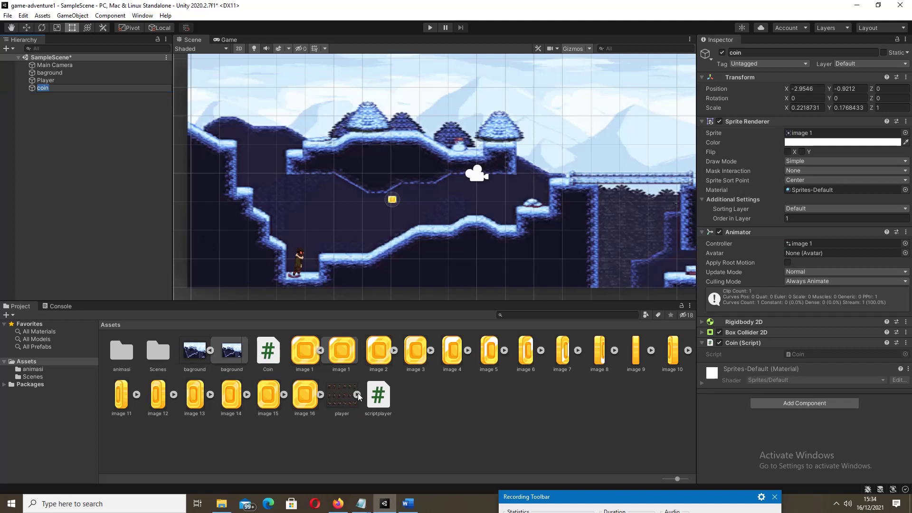
left_click(268, 353)
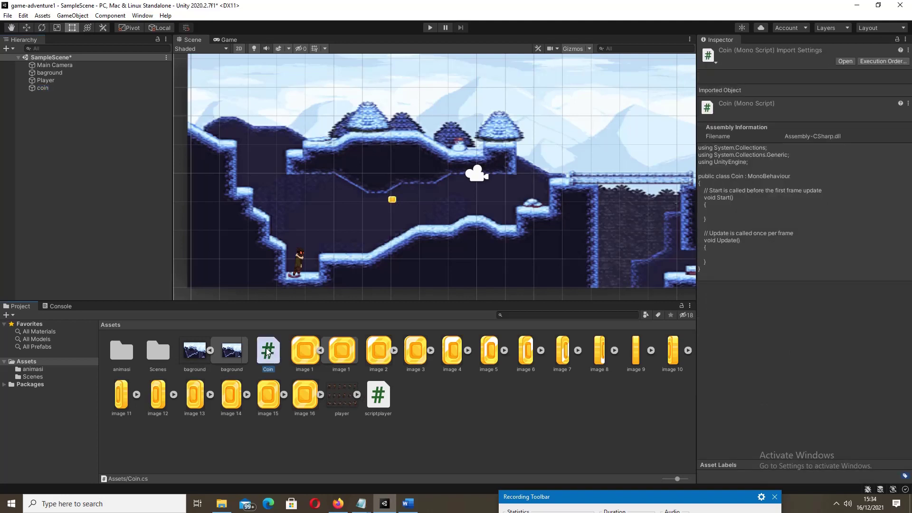
double_click(269, 353)
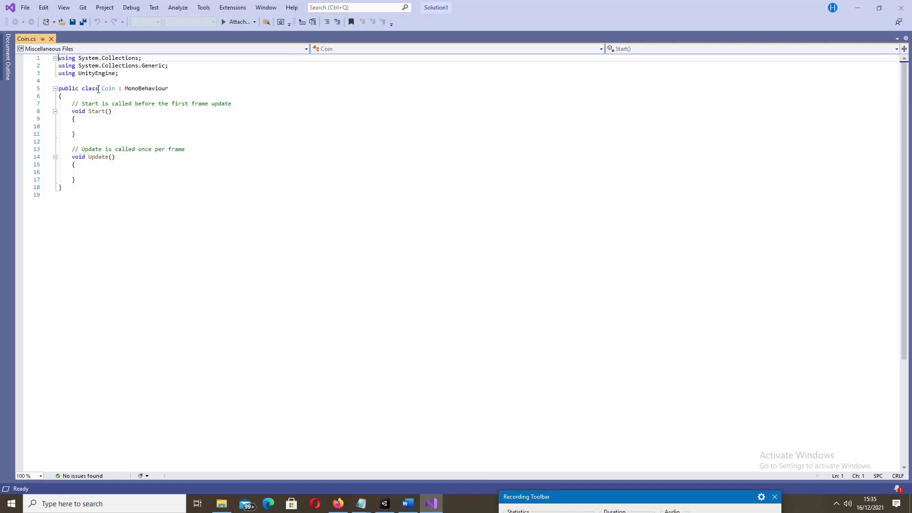
In Coin.cs, select the Coin class name and place the cursor inside the empty Start method
left_click_drag(98, 89, 113, 88)
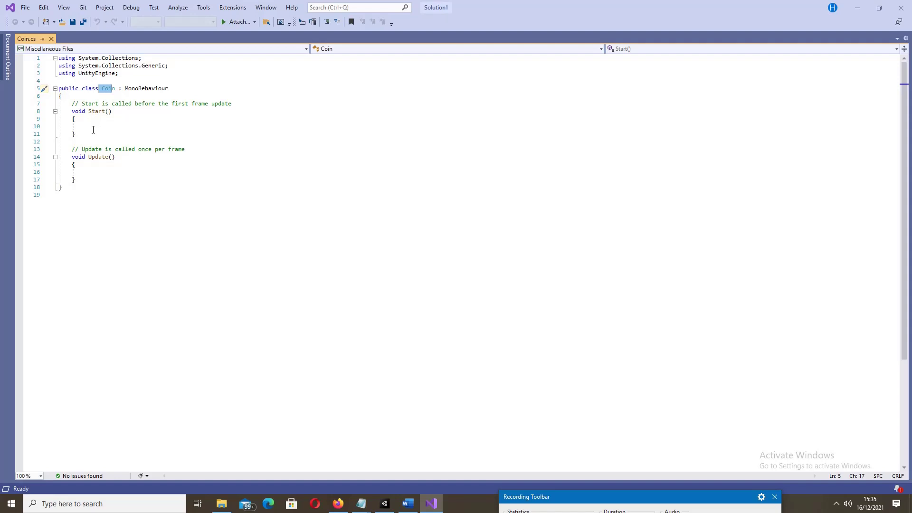
left_click(93, 129)
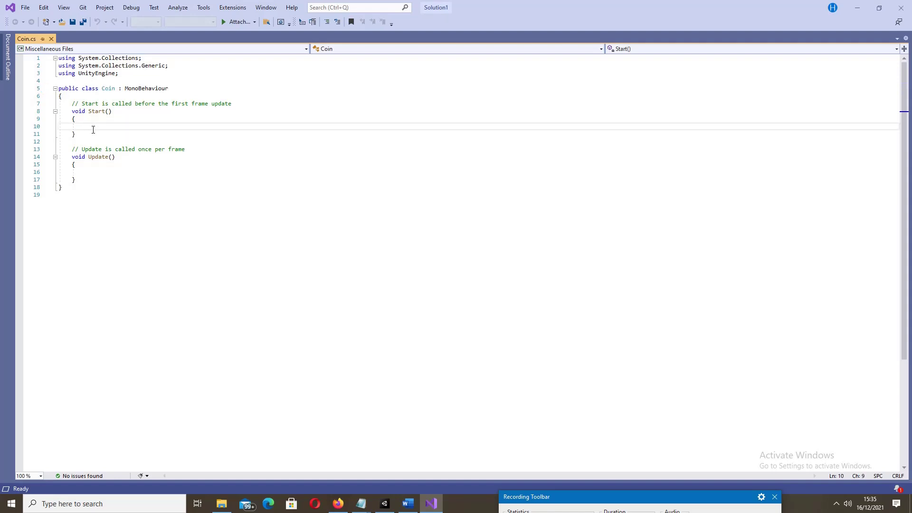
Type 'void OnCollision2DEnter' on line 10, then start deleting the misplaced 2D from the name
type("vo")
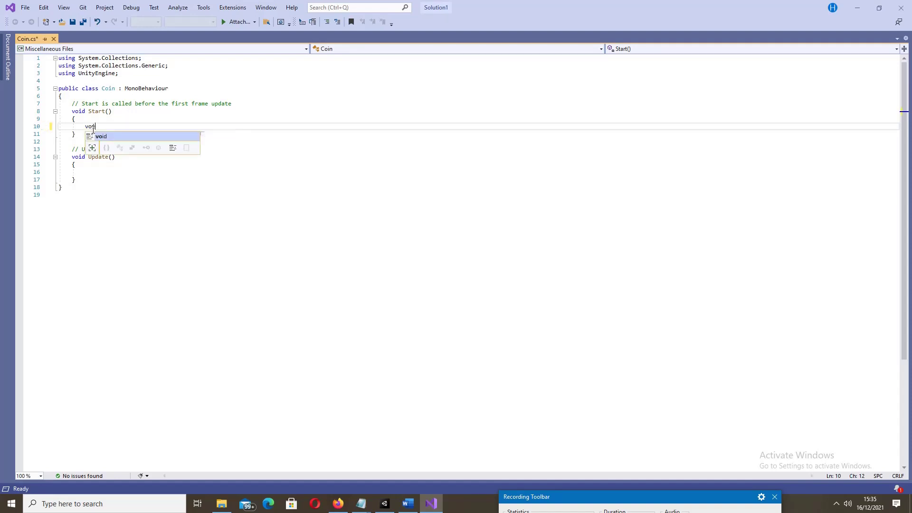
type("id")
type(" OnC")
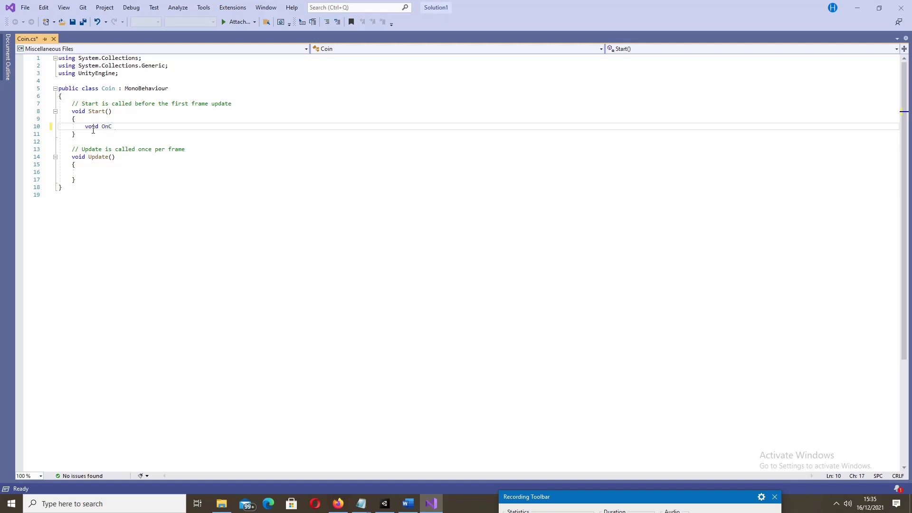
type("oll")
type("i")
type("sion")
type("2DE")
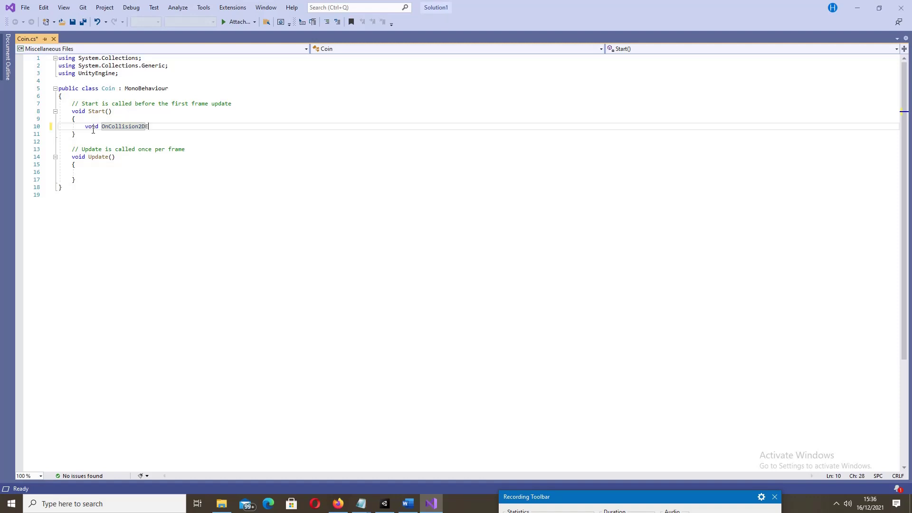
type("nter")
key("Home")
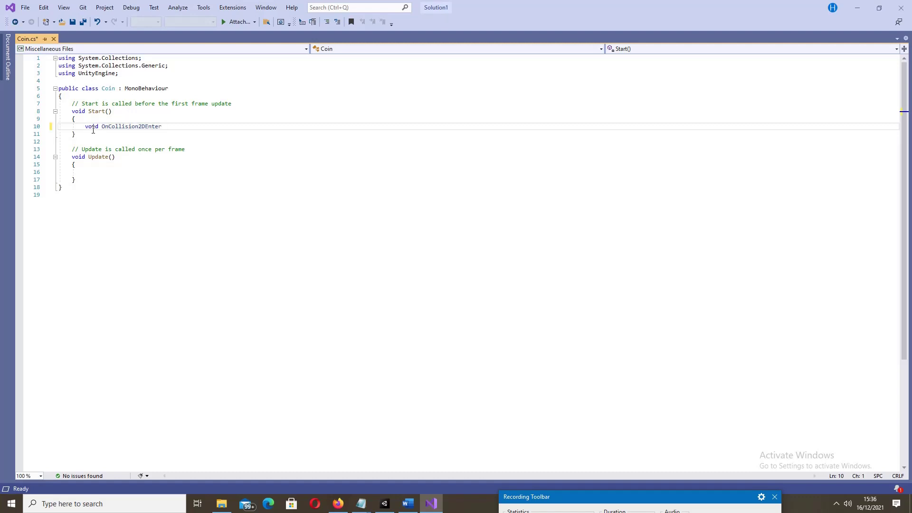
left_click(147, 126)
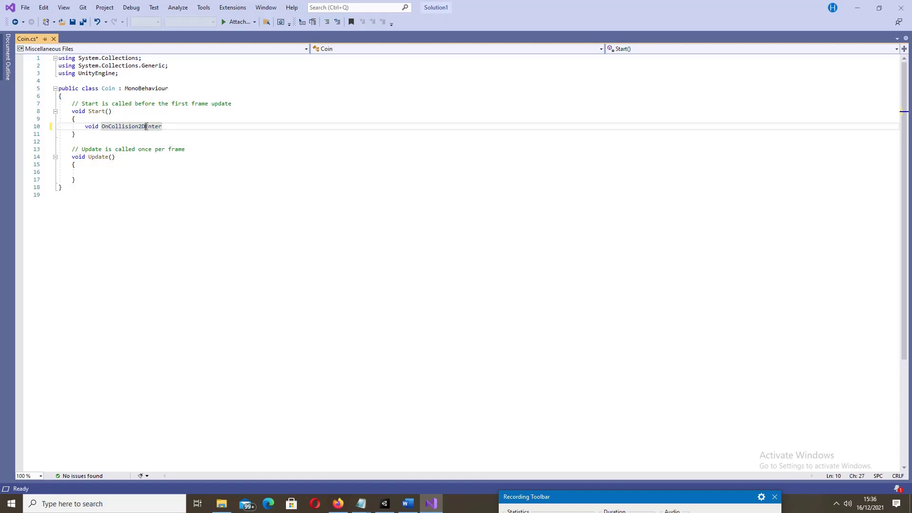
key("BackSpace")
key("BackSpace")
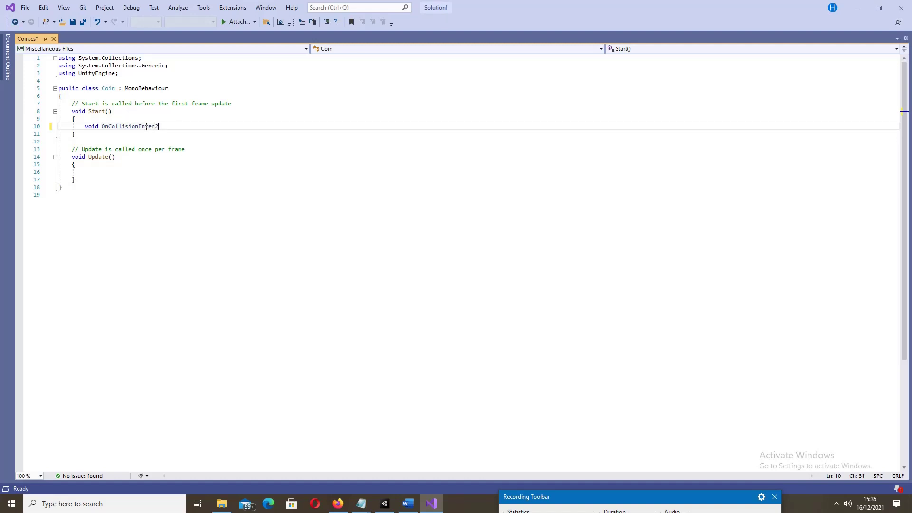
Complete the signature as OnCollisionEnter2D (collision2D col) and open its method body
type("2D")
type("(c")
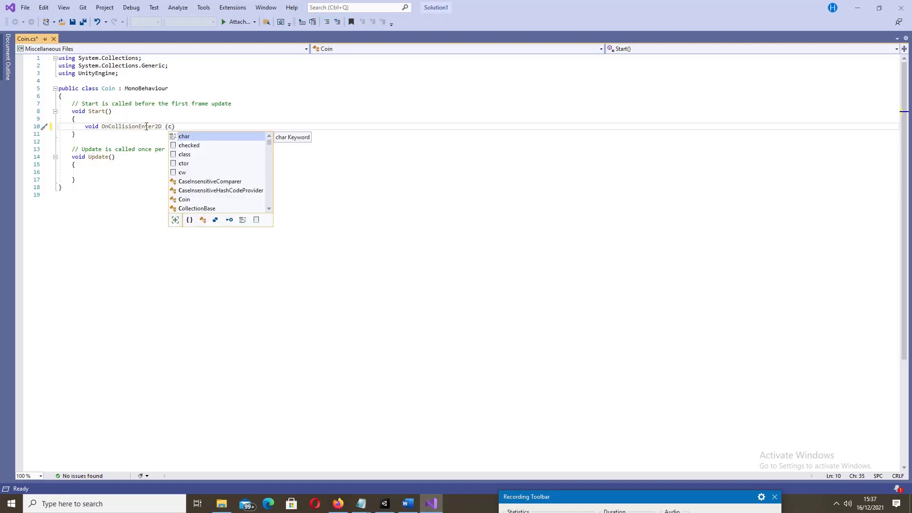
type("olli")
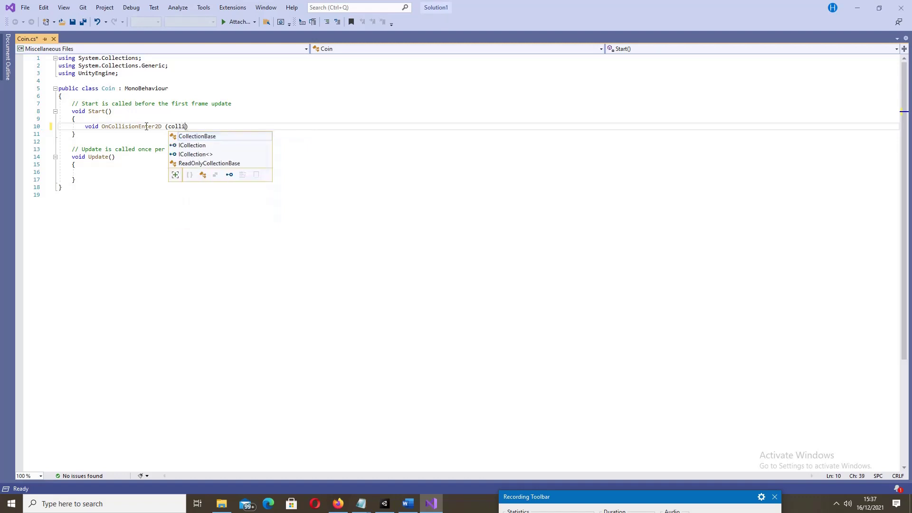
type("sion")
type("2")
type("D")
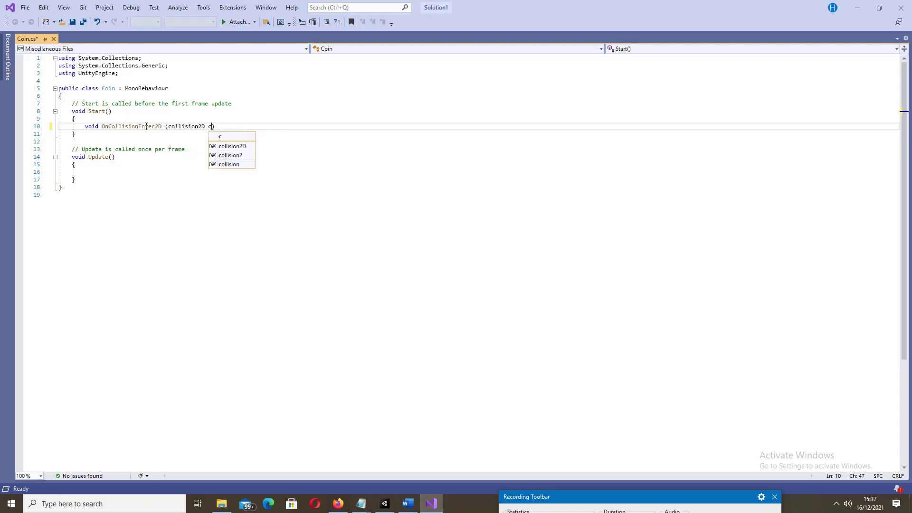
type(" col")
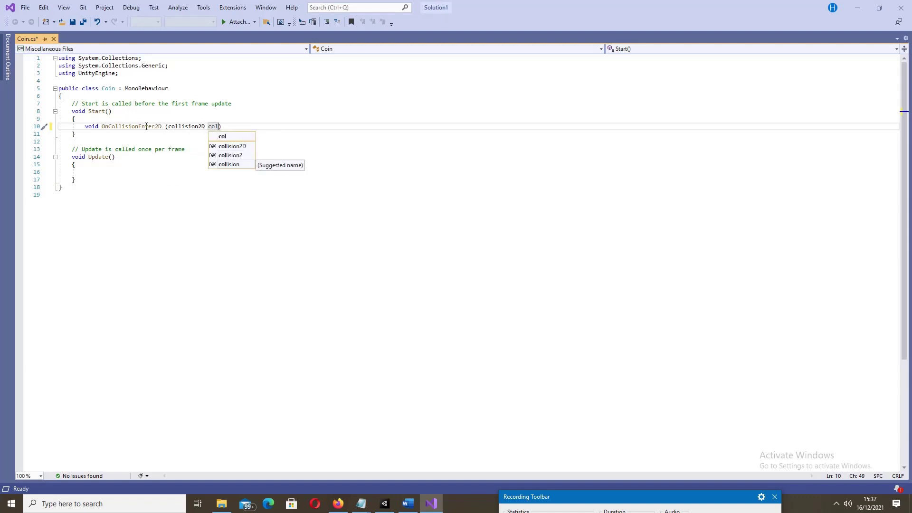
type(")")
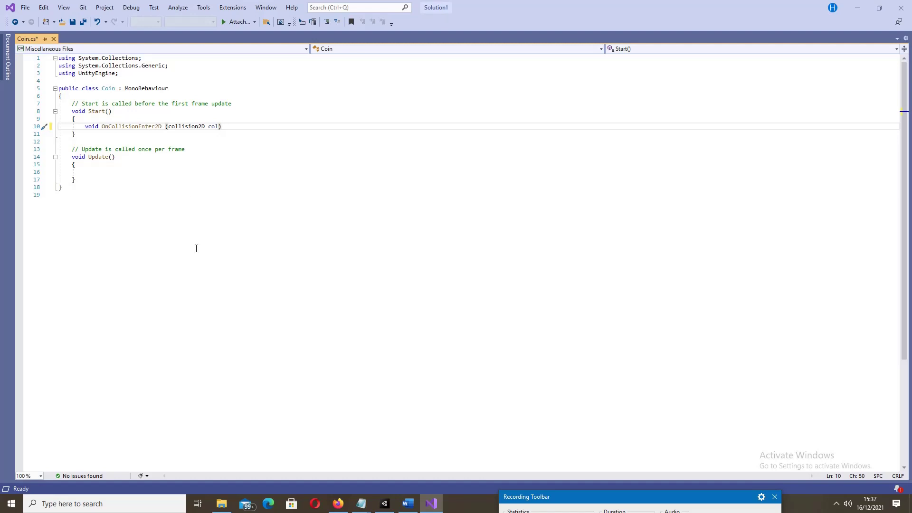
left_click(536, 499)
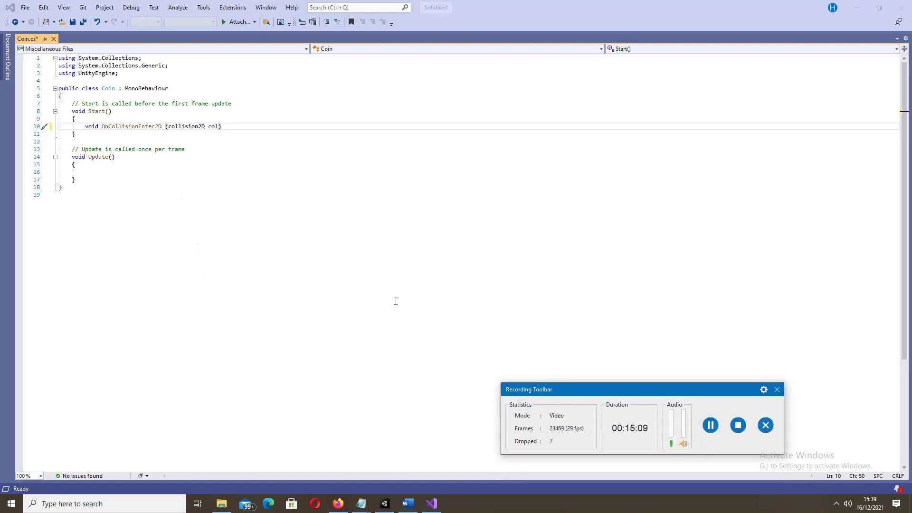
left_click(259, 125)
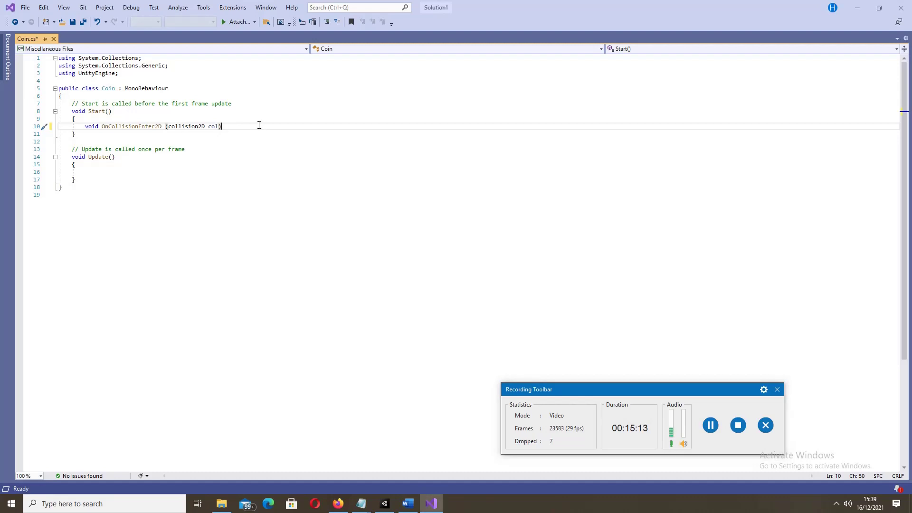
type("{")
key("Return")
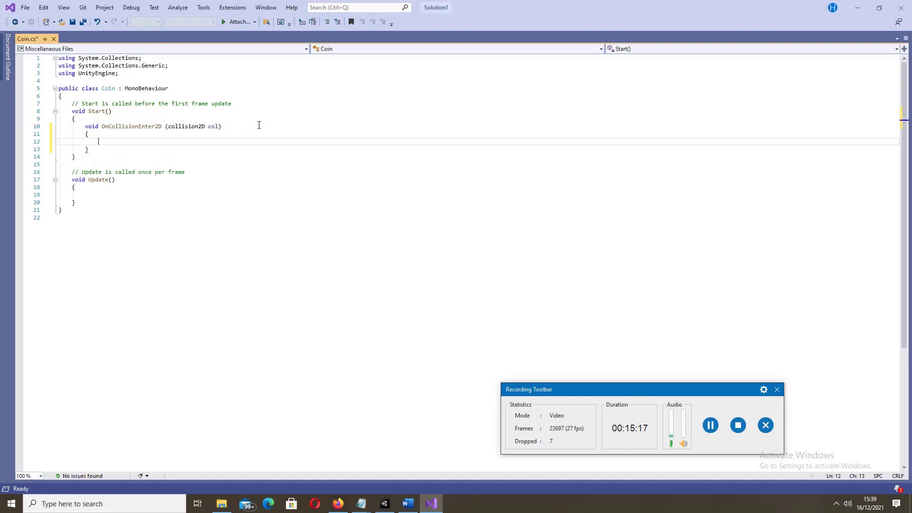
Add an empty if block checking col.gameObject.tag.Equals ("Player")
type("if")
type(" (")
type("c")
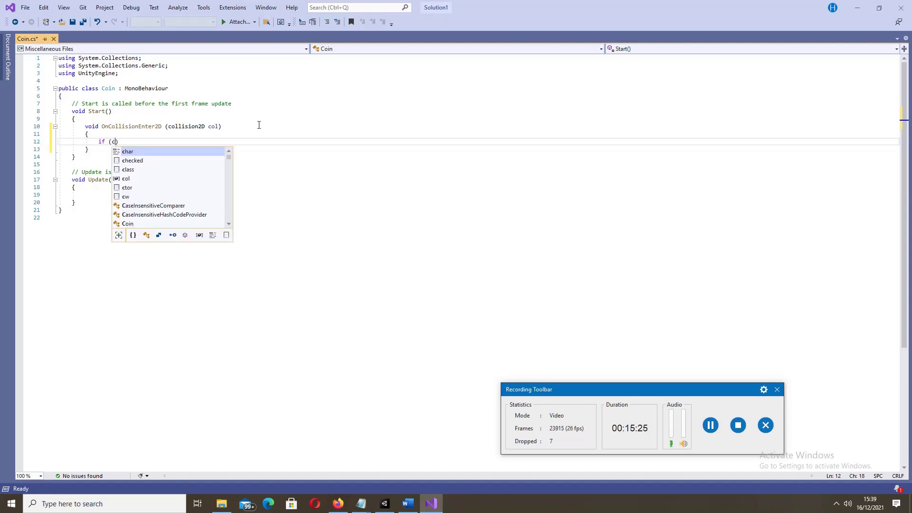
type("ol")
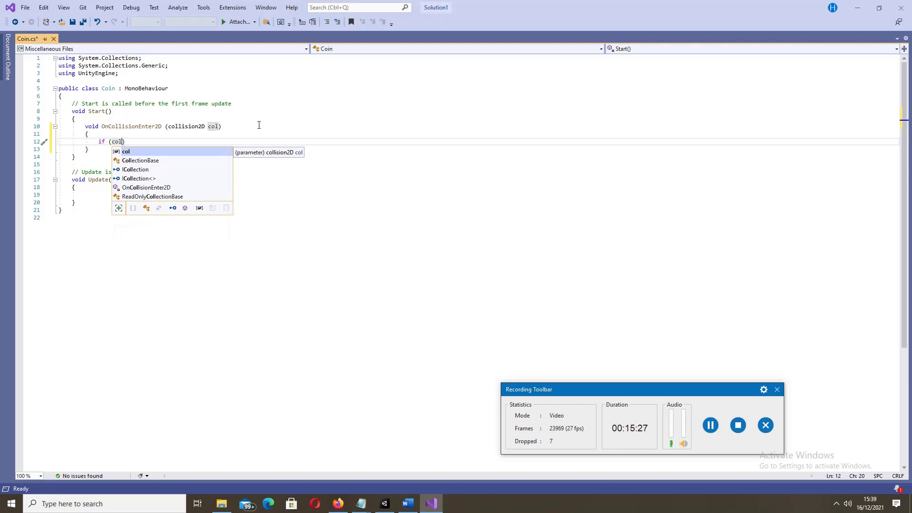
type(".")
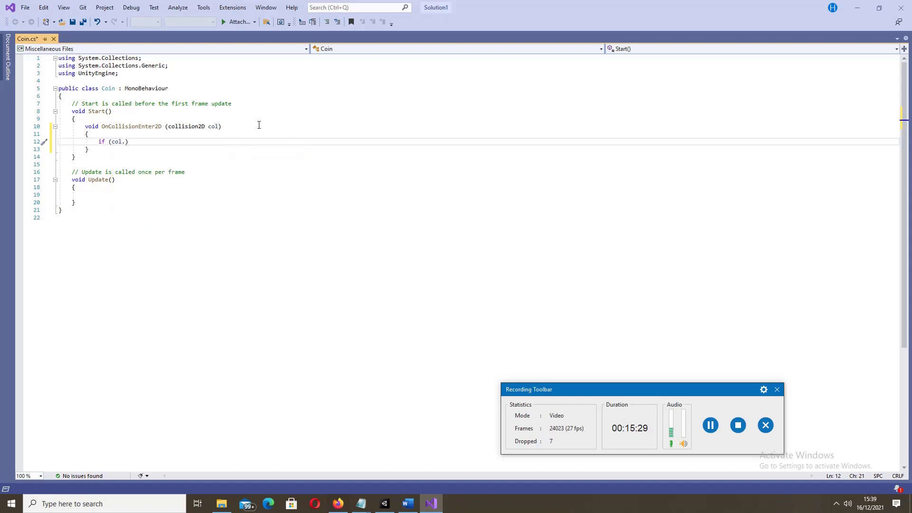
type("ga")
type("me")
type("Obj")
type("ect")
type(".t")
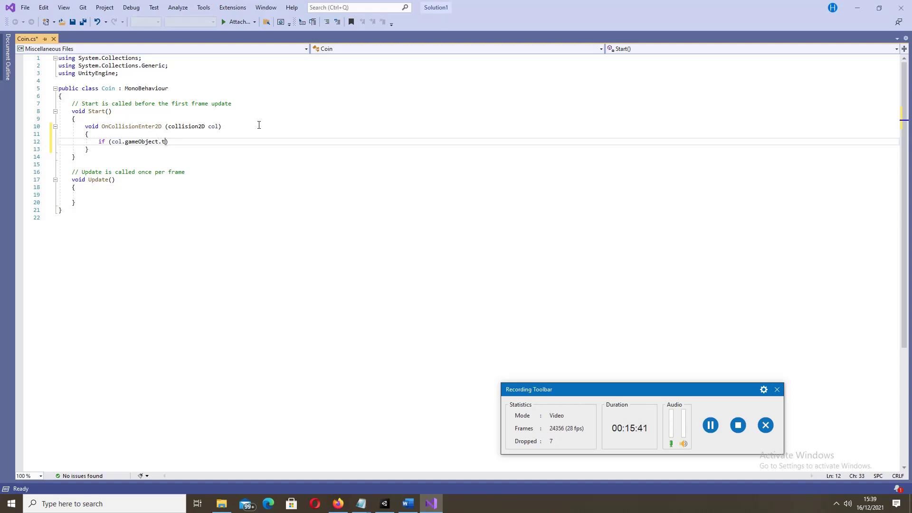
type("ag")
type(".Eq")
type("uals")
type("(")
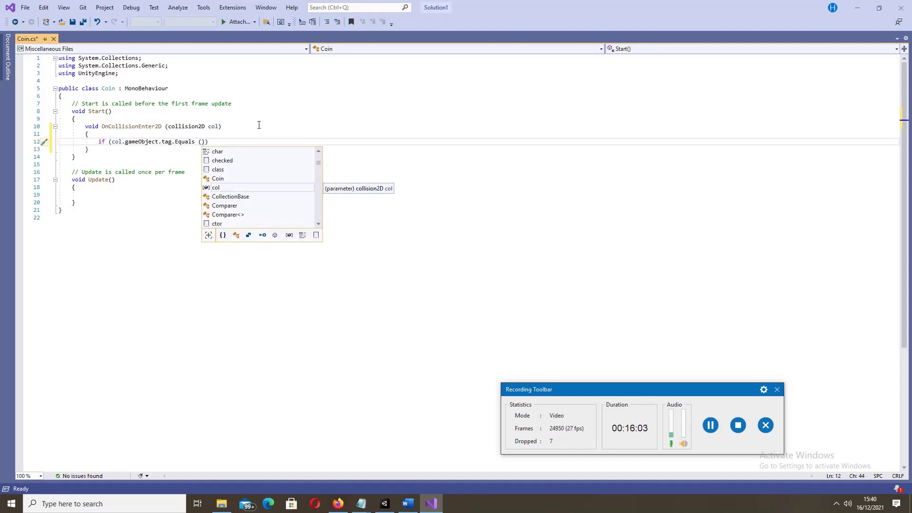
type("Pla")
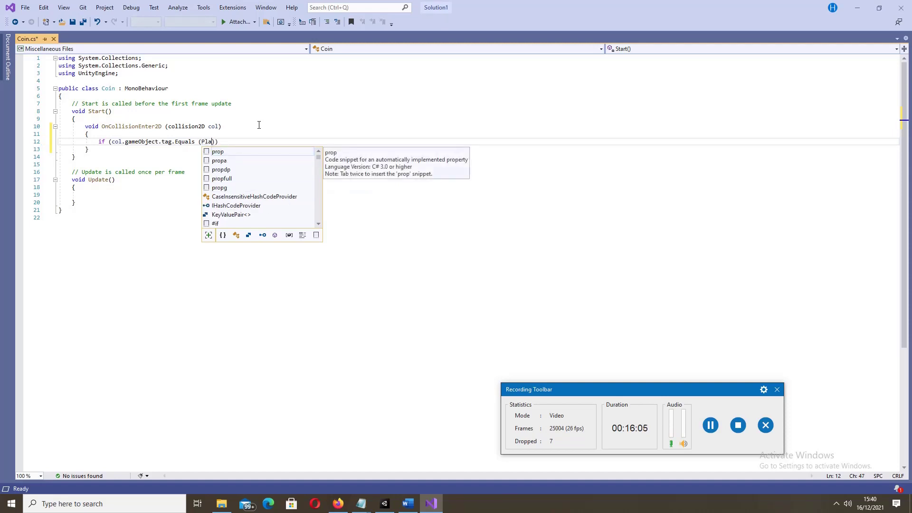
type("yer")
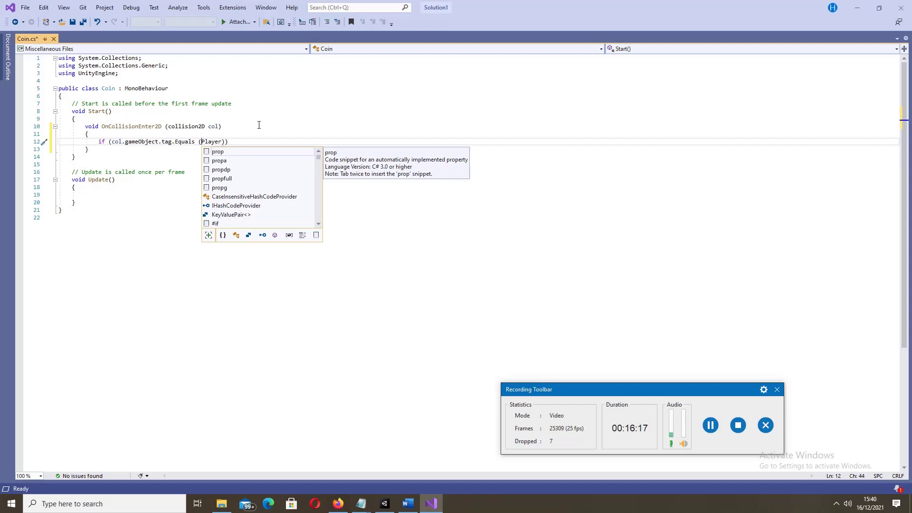
key("Left")
key("Left")
key("Left")
type("\"")
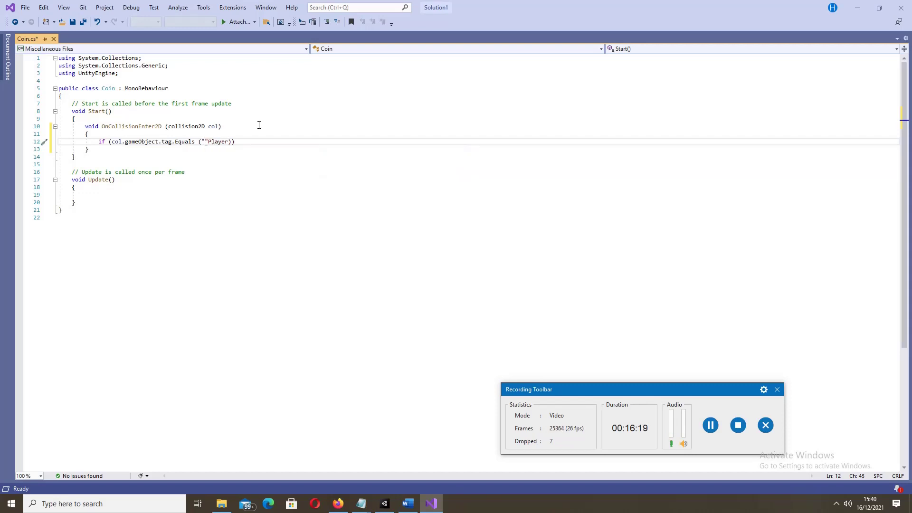
type("Pla")
type("yer")
key("Right")
key("Right")
key("Right")
key("Right")
key("Right")
key("BackSpace")
key("BackSpace")
key("BackSpace")
key("BackSpace")
key("BackSpace")
key("BackSpace")
key("Right")
key("Right")
type("{")
key("Return")
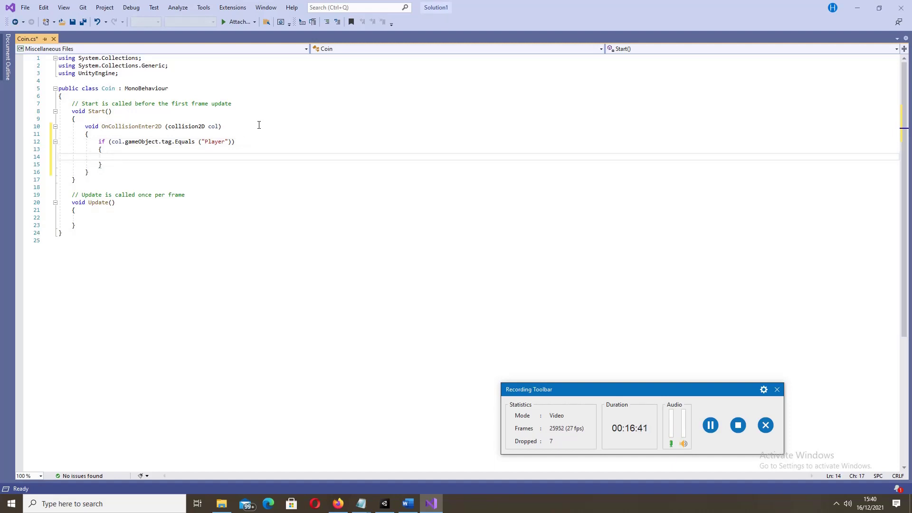
Inside the if block, write print("coin diambil"); and Destroy(gameObject);, then add a new line
type("pr")
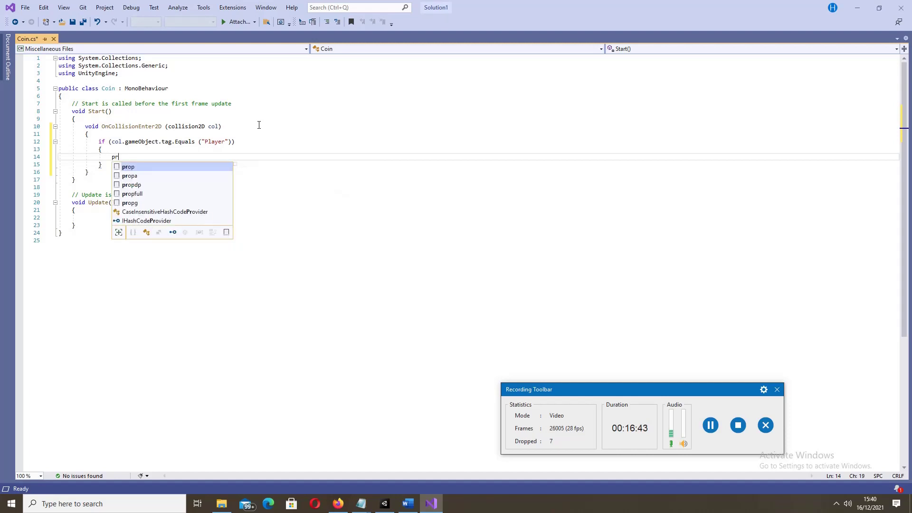
type("int")
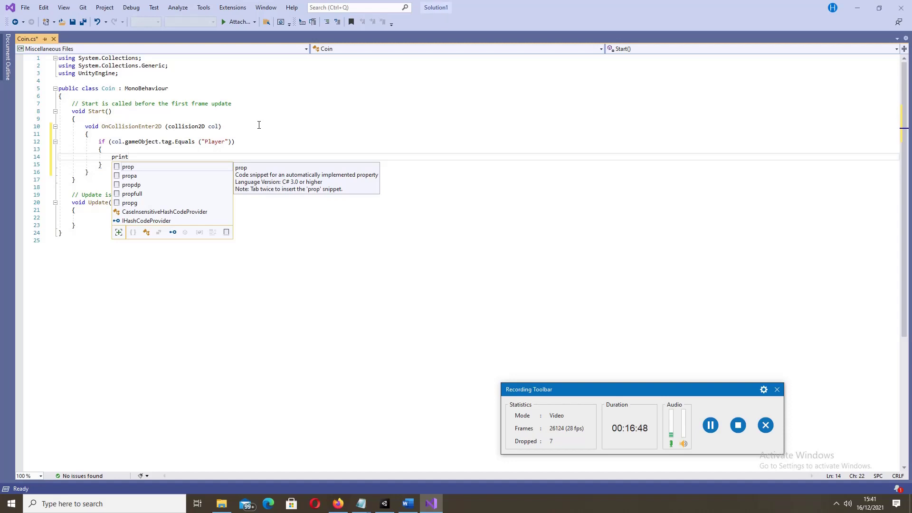
type("(")
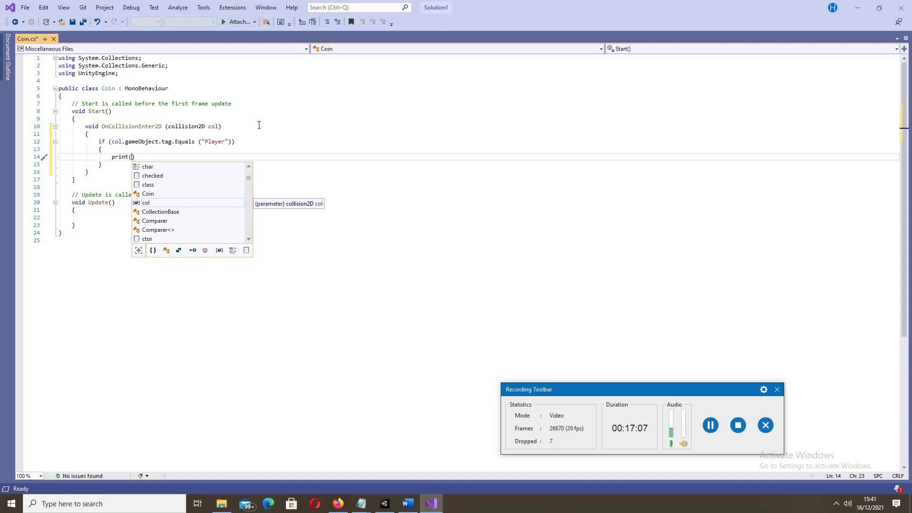
type("\"")
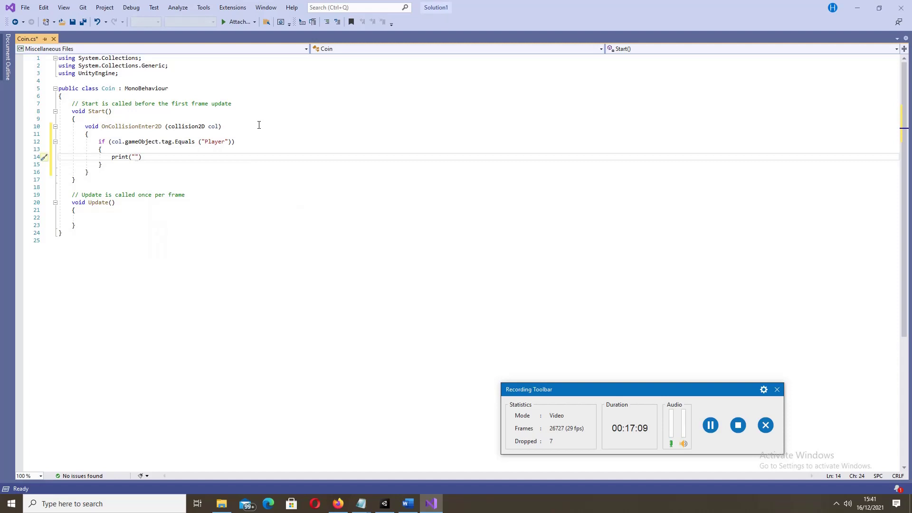
type("coin")
type(" di")
type("ambi")
type("l")
key("Right")
key("Right")
type(";")
key("Return")
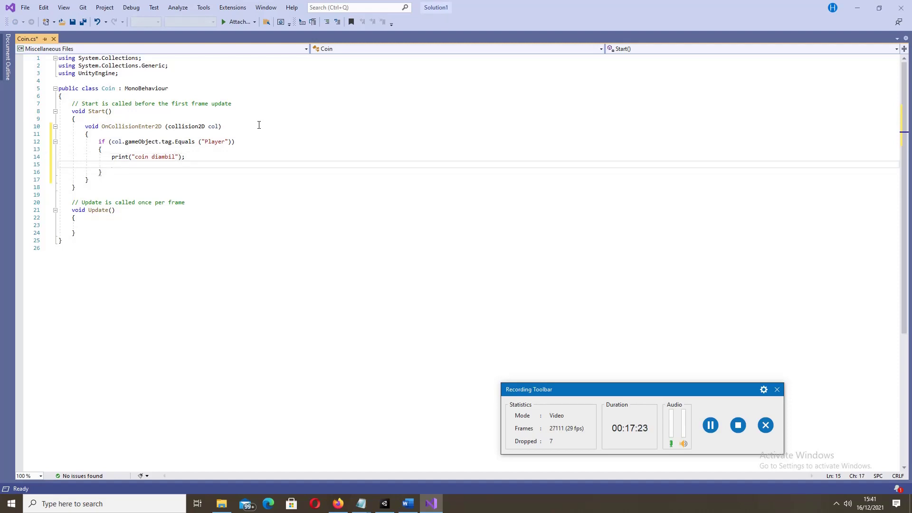
type("Des")
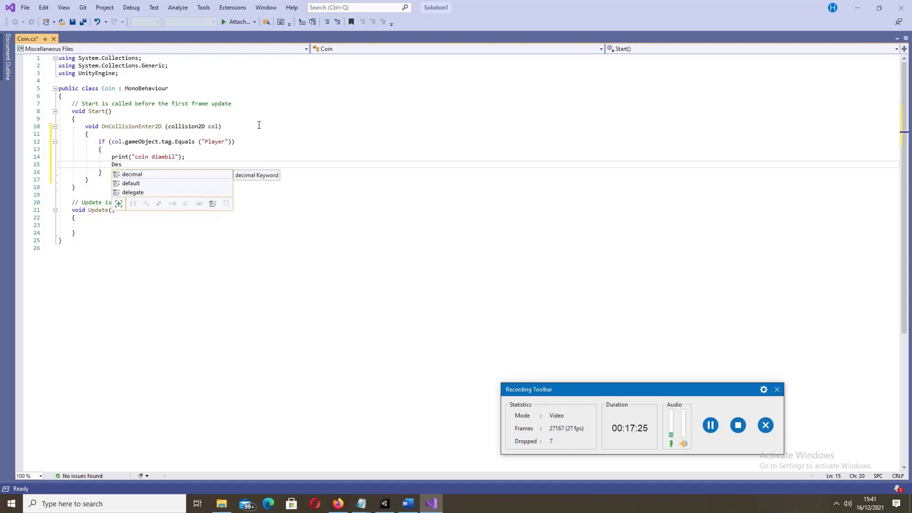
type("troy")
type(" (g")
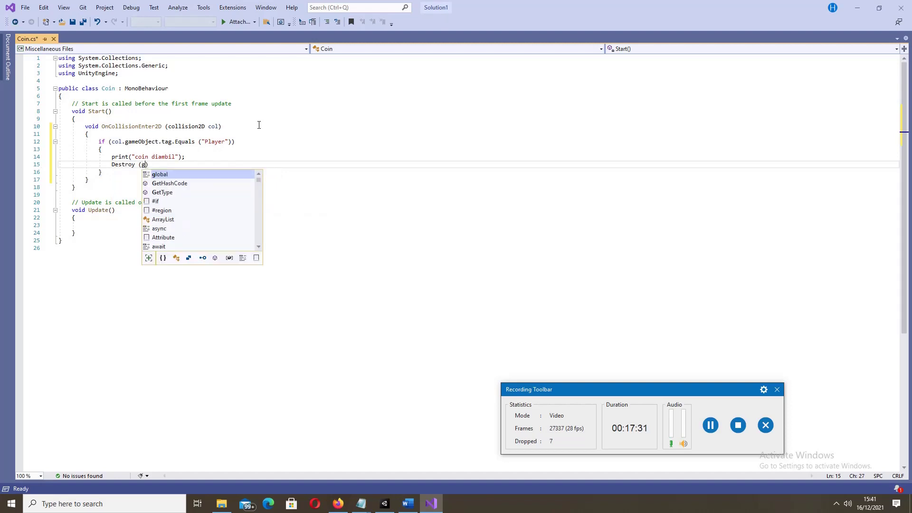
type("ame")
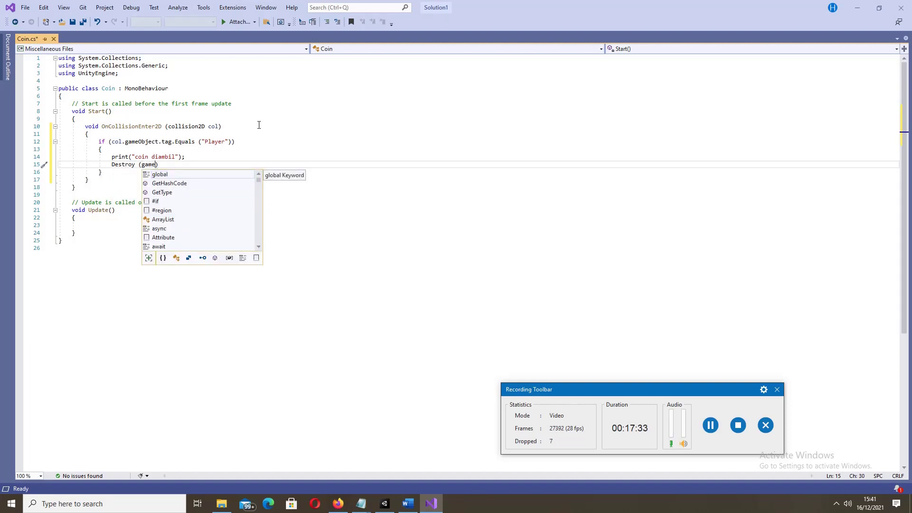
type("O")
type("bjec")
type("t")
type(");")
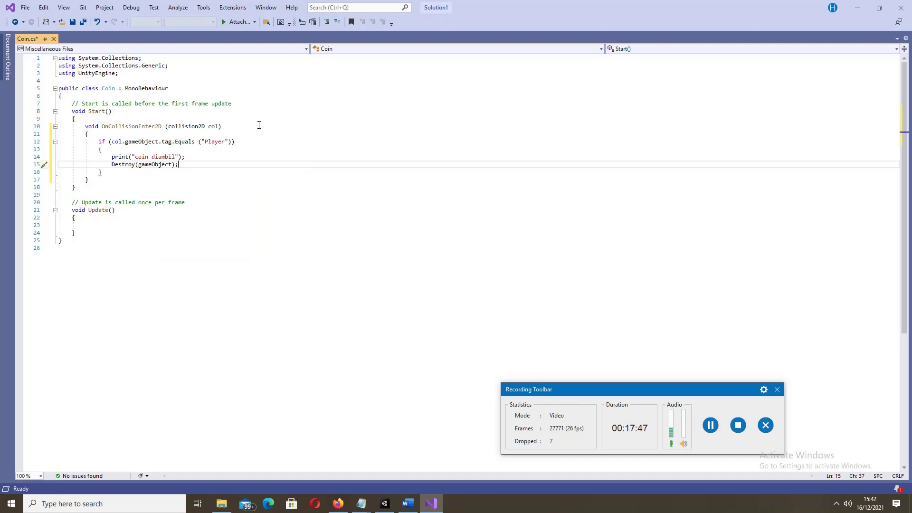
key("Return")
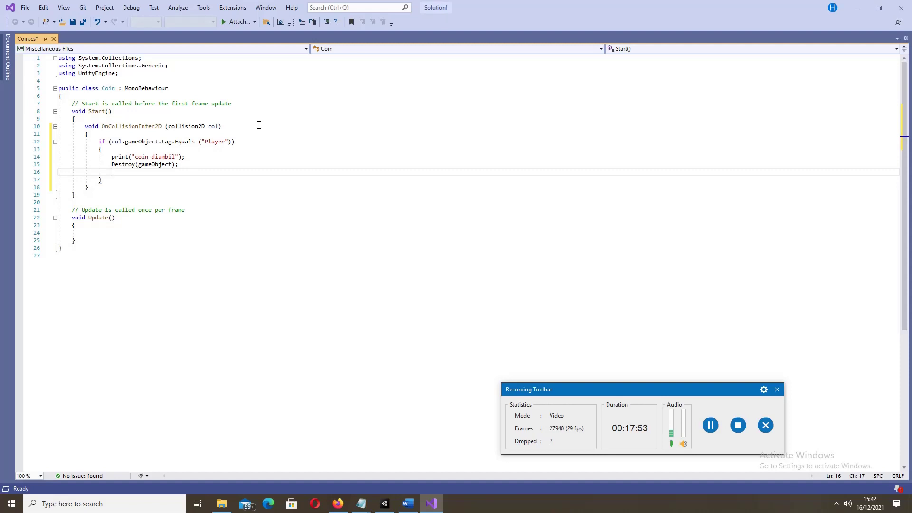
type("cou")
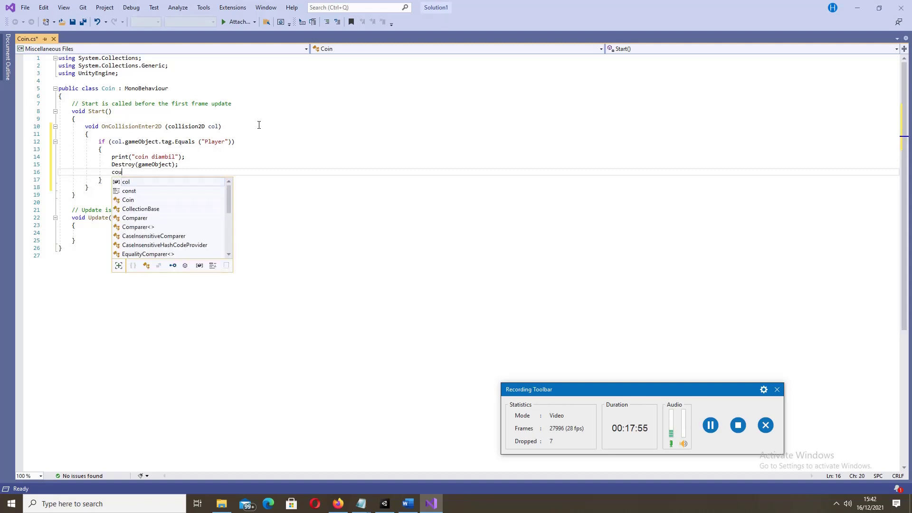
type("b")
key("BackSpace")
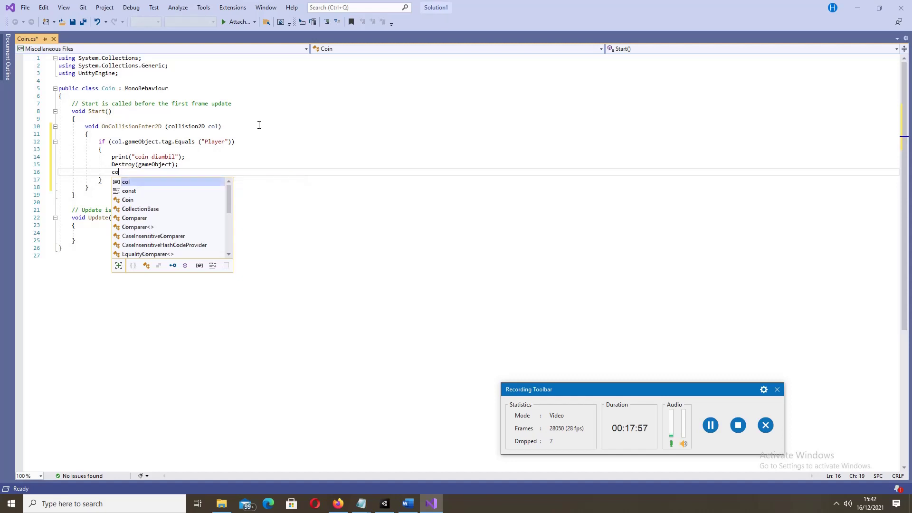
type("int")
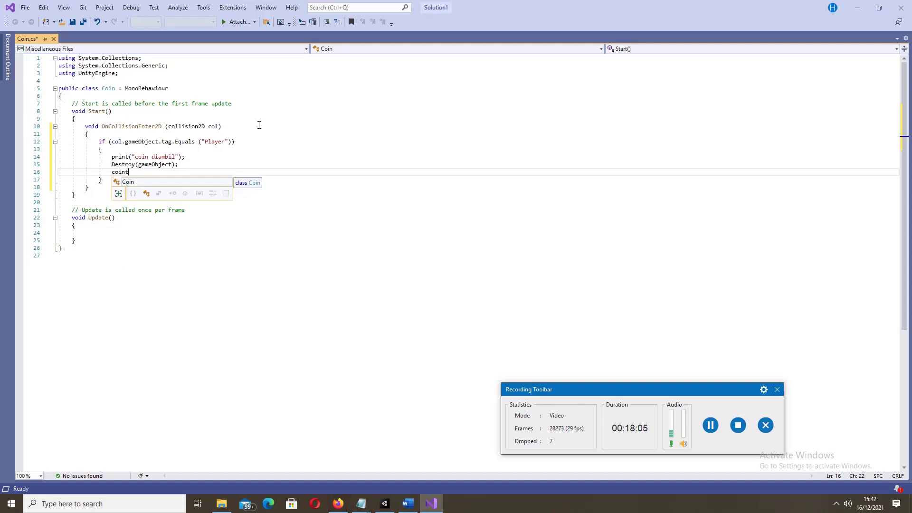
key("BackSpace")
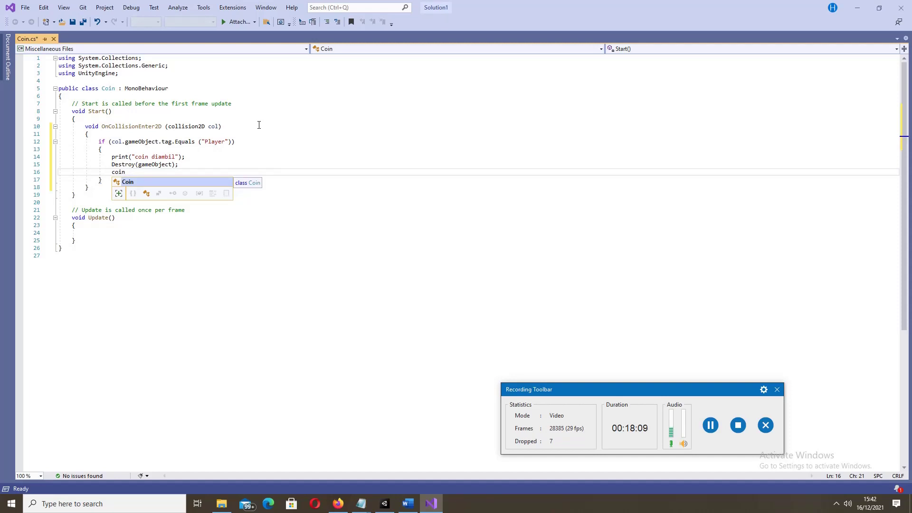
type("Sko")
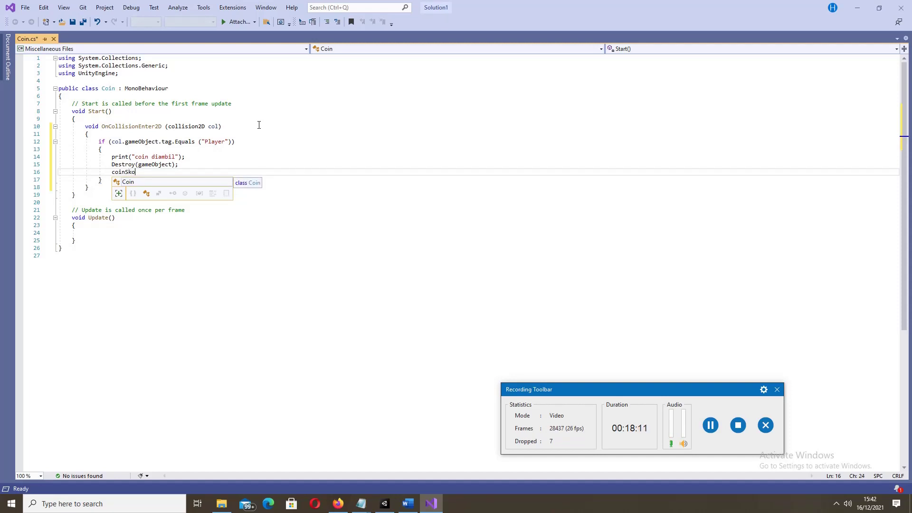
type("r")
type(".")
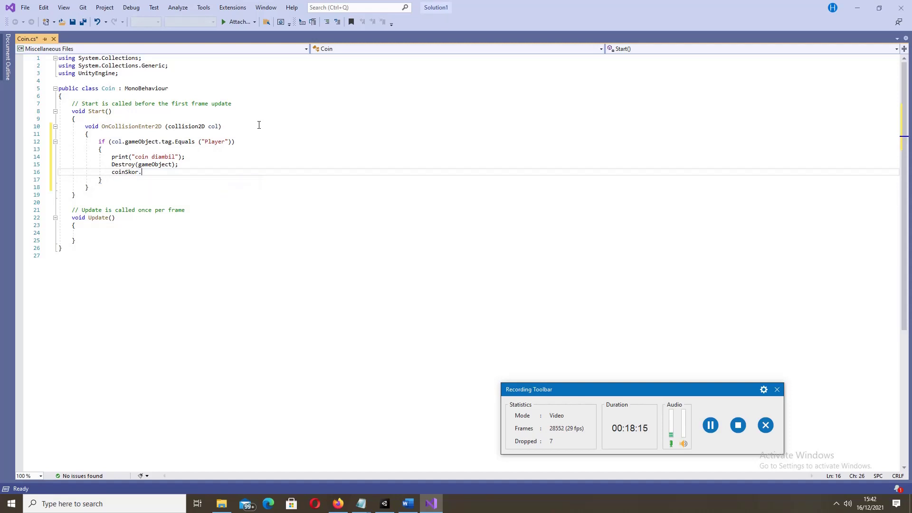
type("hi")
type("t")
key("BackSpace")
type("ng")
type("C")
type("oin")
type(" +")
type("\\")
key("BackSpace")
type("= 50")
type(";")
left_click_drag(111, 172, 207, 172)
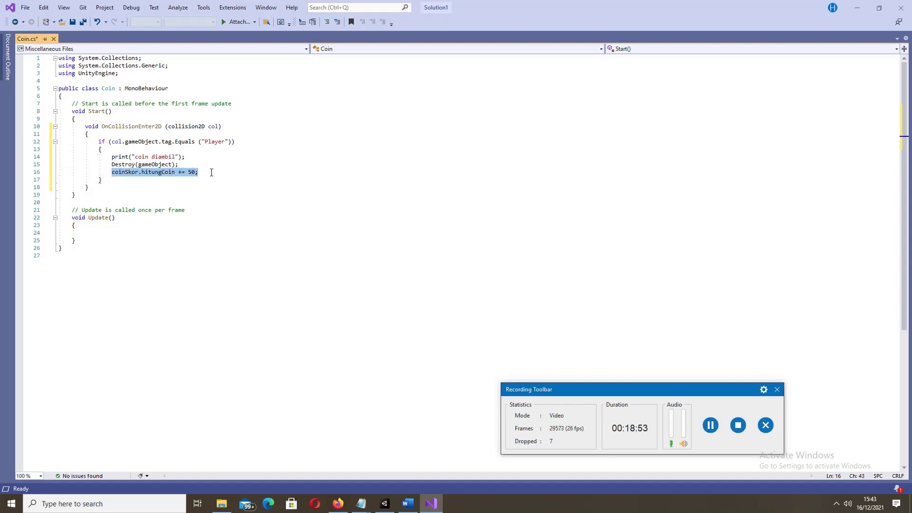
key("BackSpace")
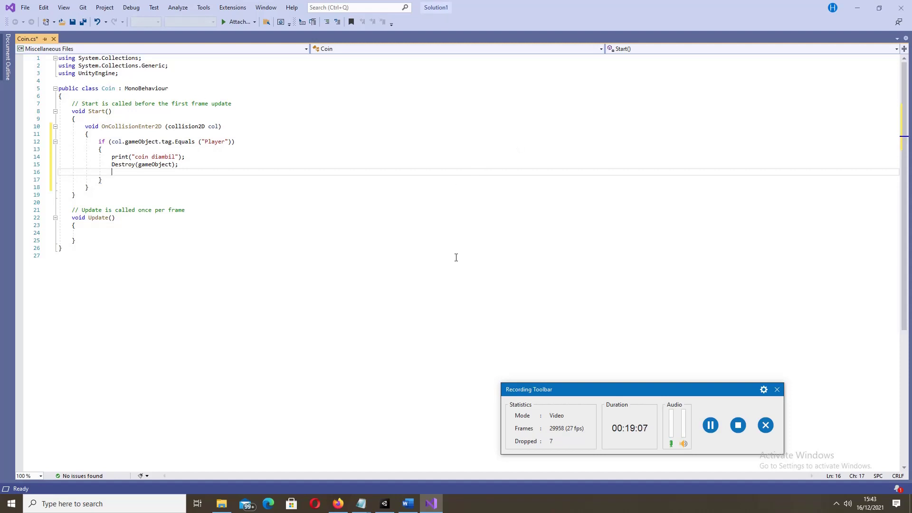
Delete the Update method and its comment from Coin.cs and save
left_click(73, 209)
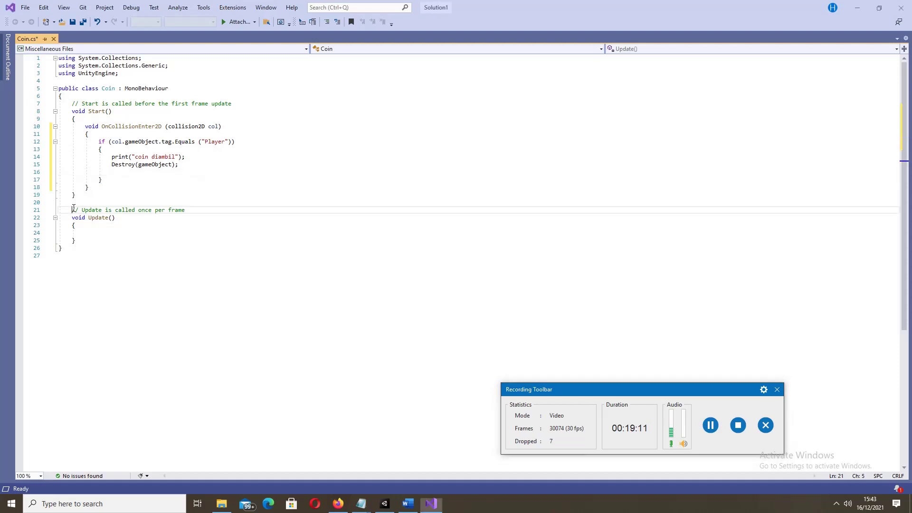
left_click_drag(74, 208, 76, 244)
key("Delete")
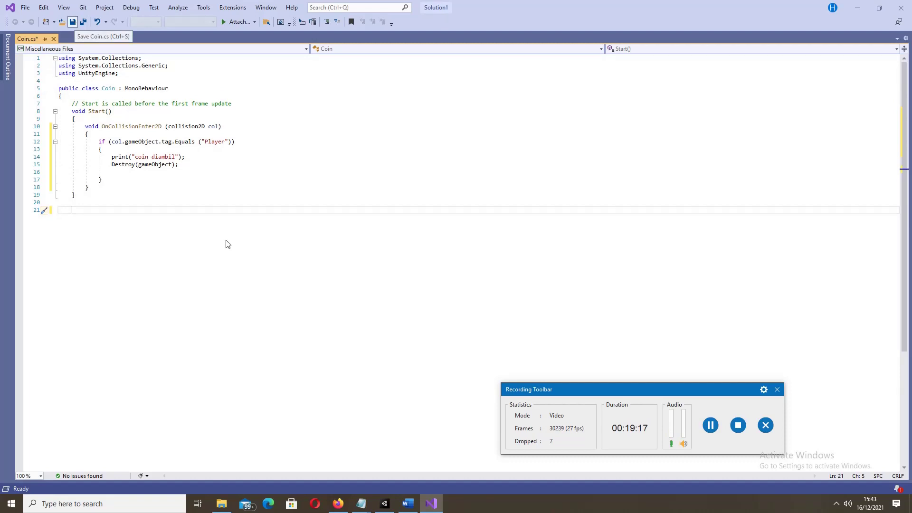
key("ctrl+s")
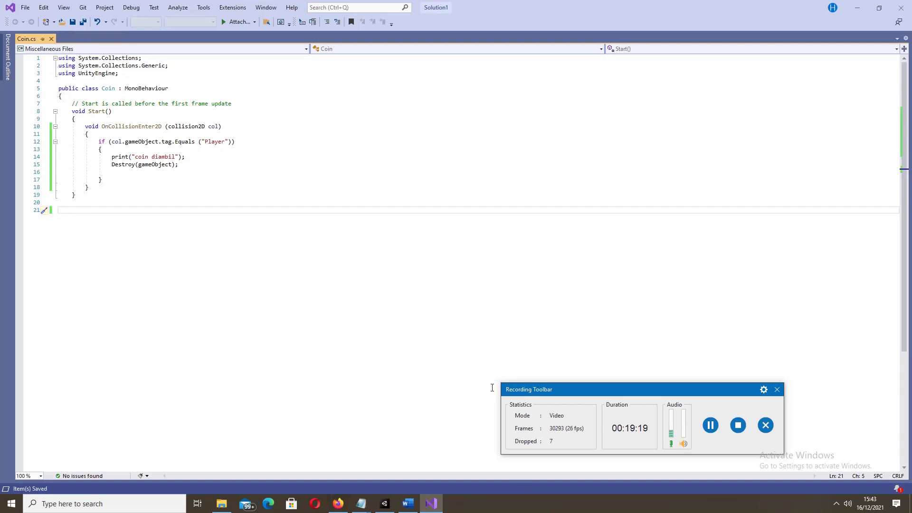
mouse_move(385, 503)
left_click(724, 429)
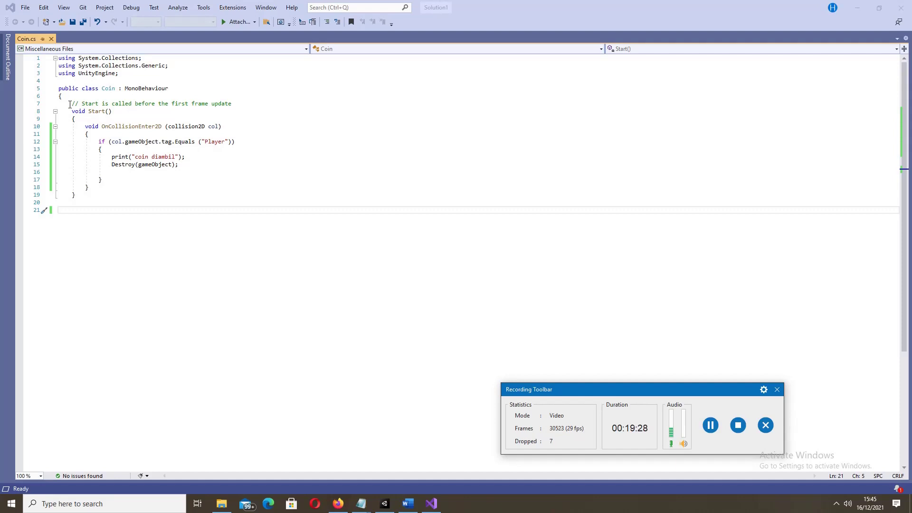
Delete the Start comment, its declaration and the stray opening brace
left_click_drag(70, 104, 121, 111)
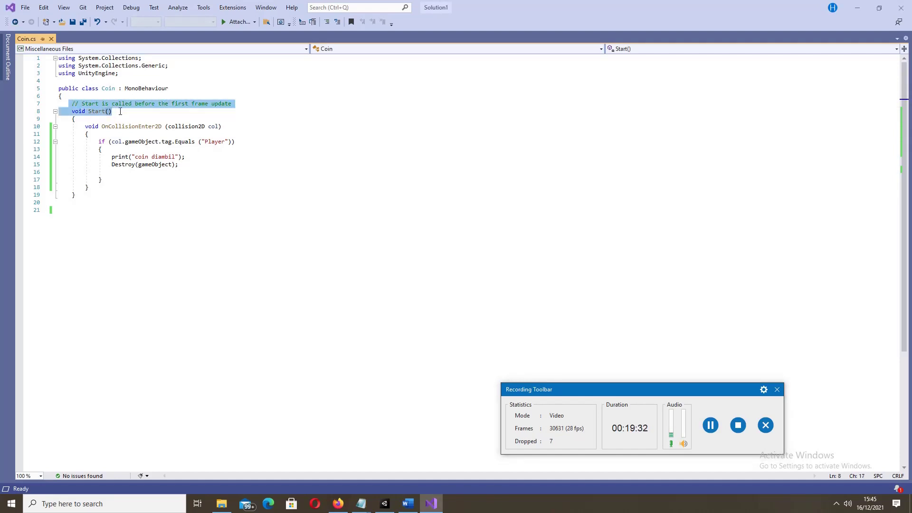
key("BackSpace")
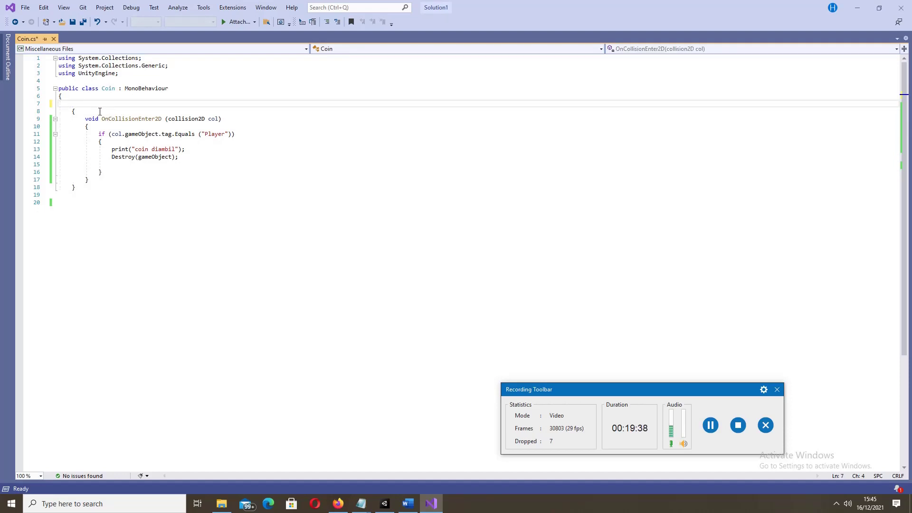
left_click(96, 97)
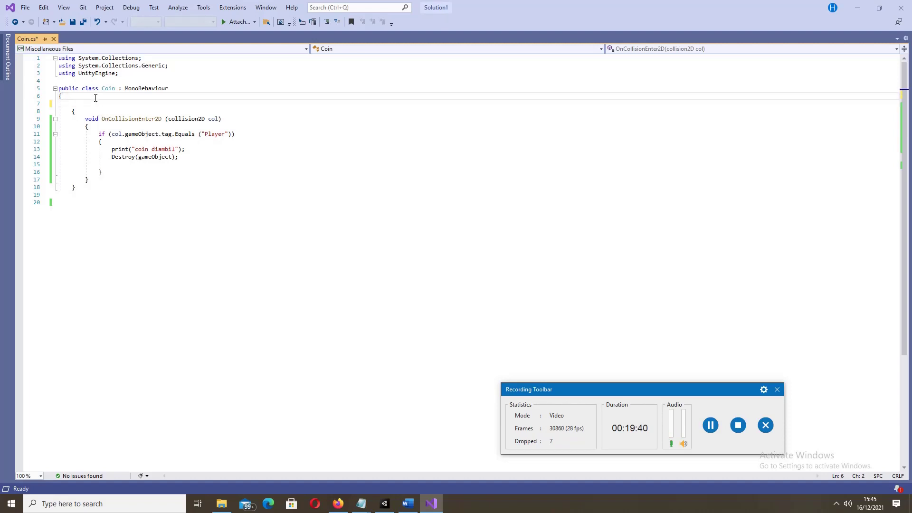
key("BackSpace")
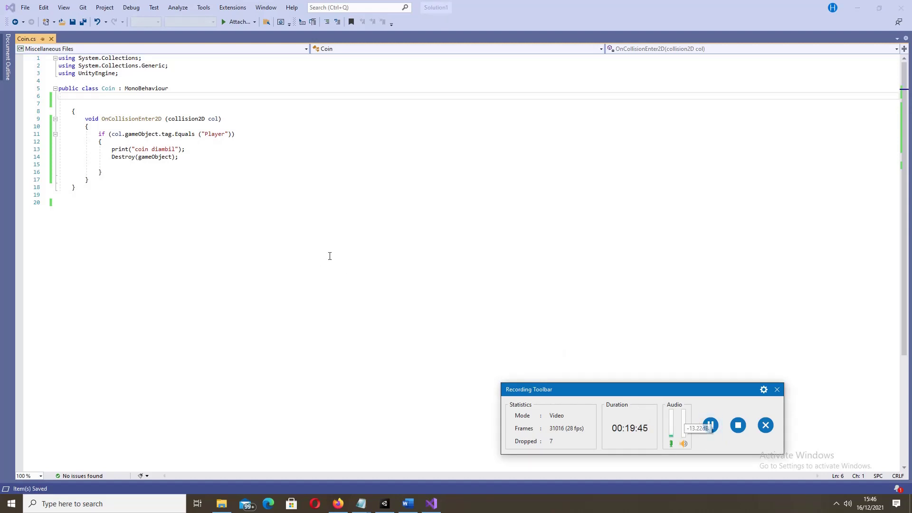
Change the parameter type collision2D to Collision2D and save the script
left_click(170, 119)
key("ctrl+s")
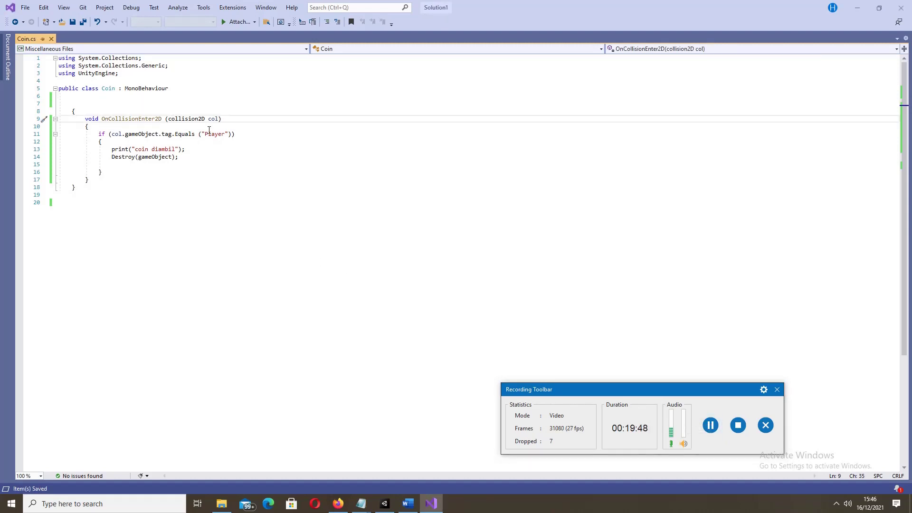
key("BackSpace")
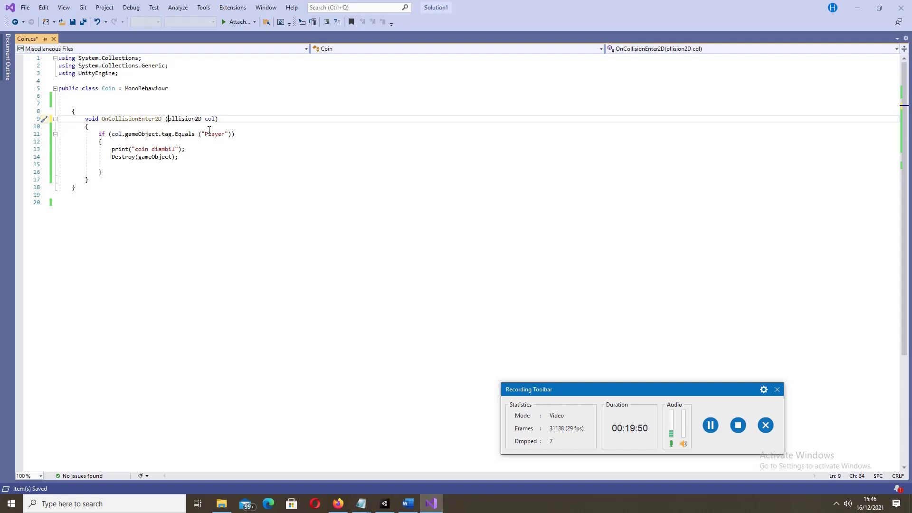
type("C")
left_click(70, 24)
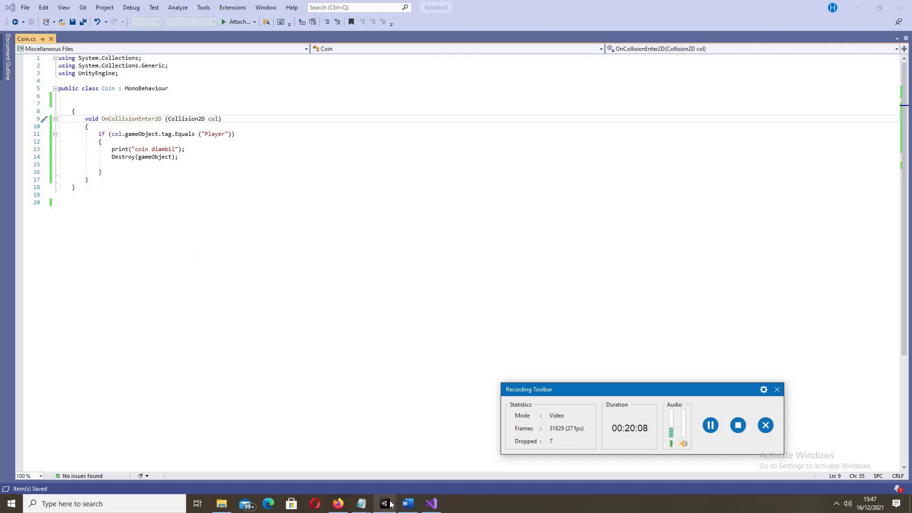
Return to the Unity editor and check the Console and Project panels
mouse_move(391, 504)
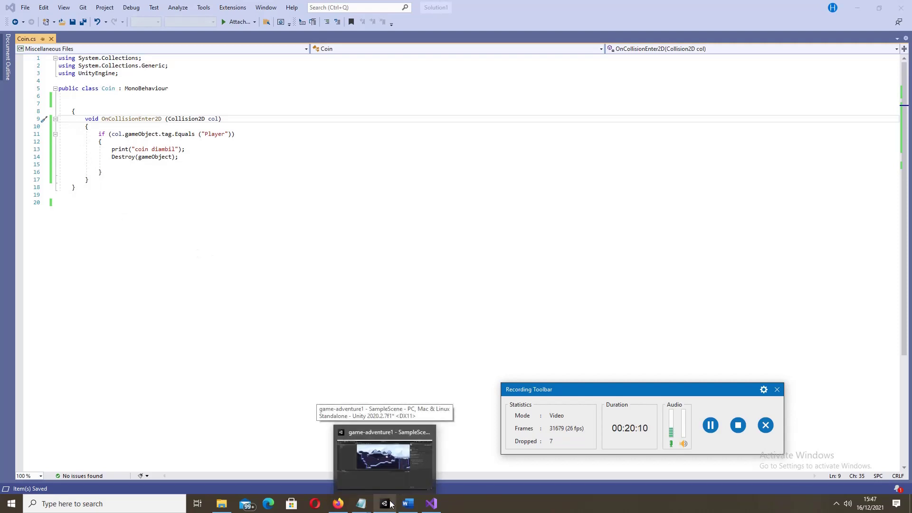
left_click(391, 504)
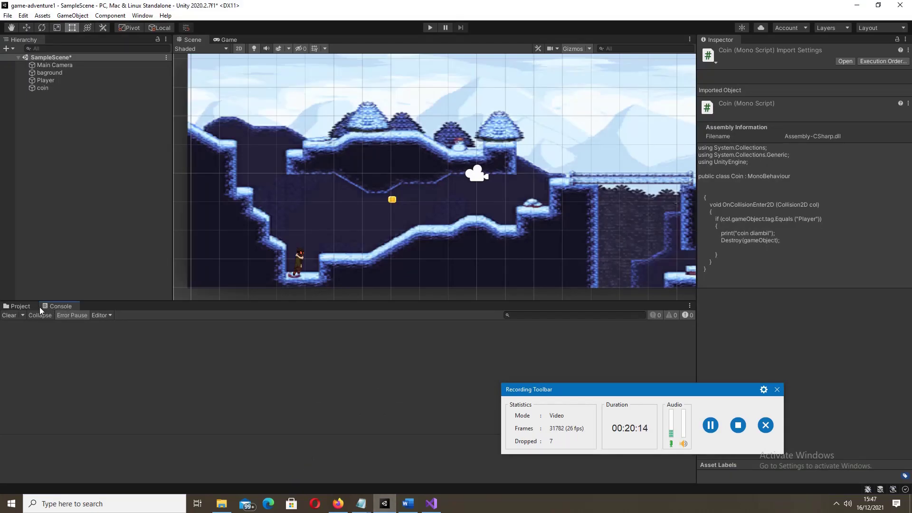
left_click(21, 306)
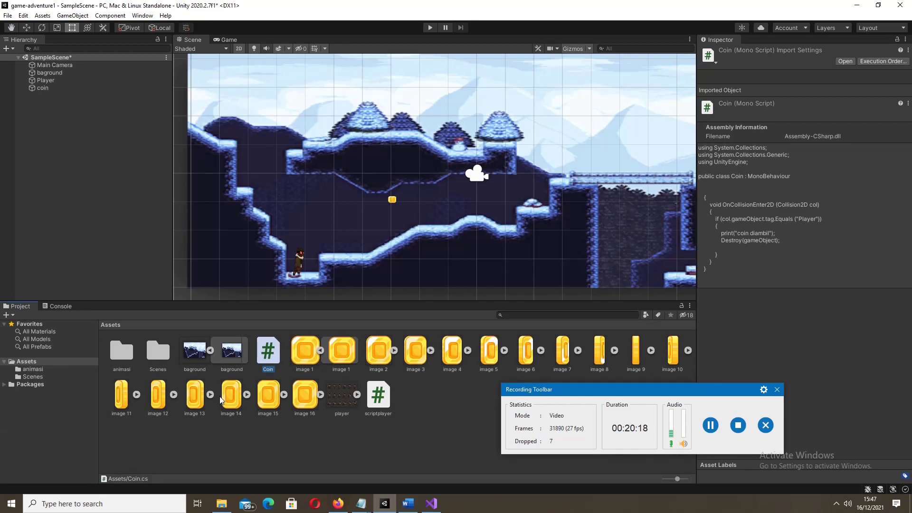
left_click(55, 306)
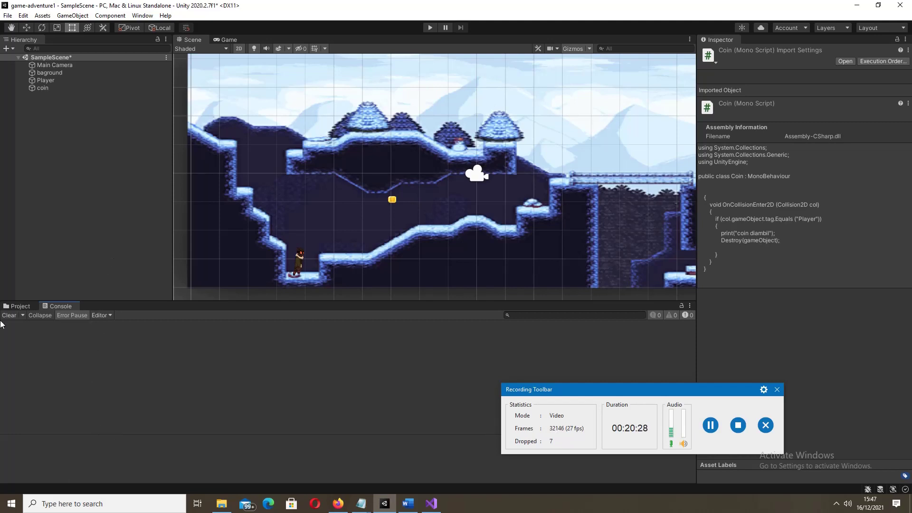
left_click(30, 308)
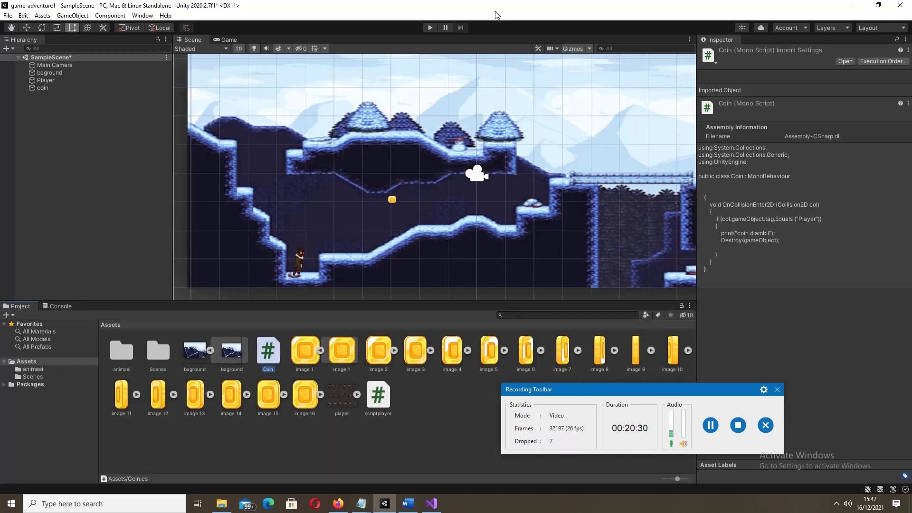
Enter Play mode and move the player into the coin with the arrow and space keys
left_click(430, 28)
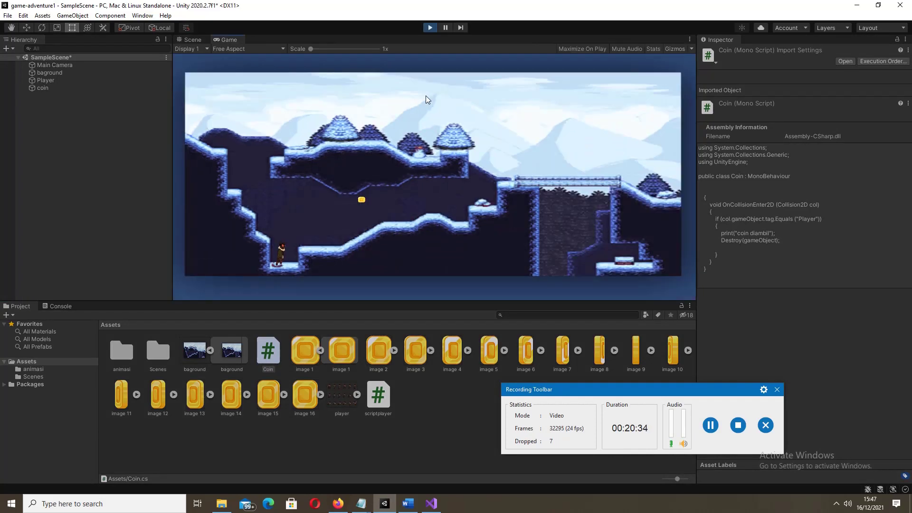
key("space")
key("Right")
key("Right")
key("Left")
key("space")
key("Right")
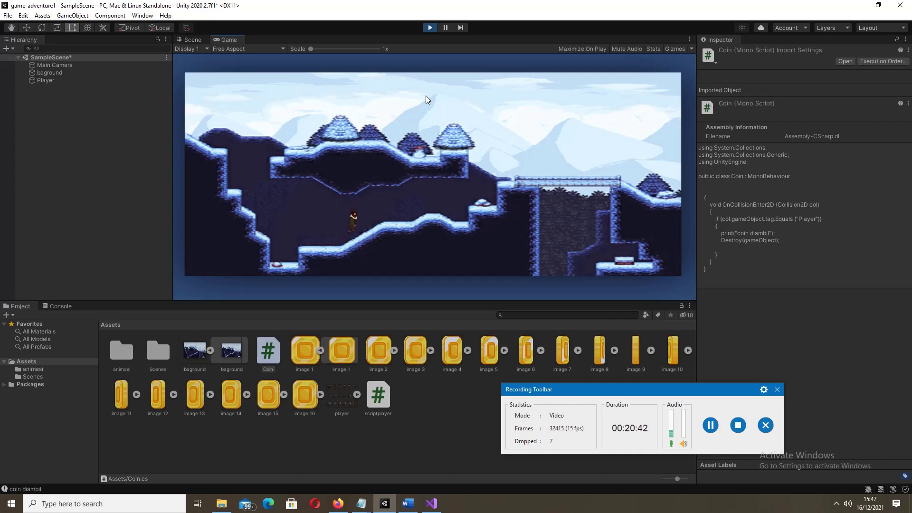
key("Left")
key("Right")
key("Right")
key("space")
key("space")
key("space")
key("Left")
key("Right")
mouse_move(434, 507)
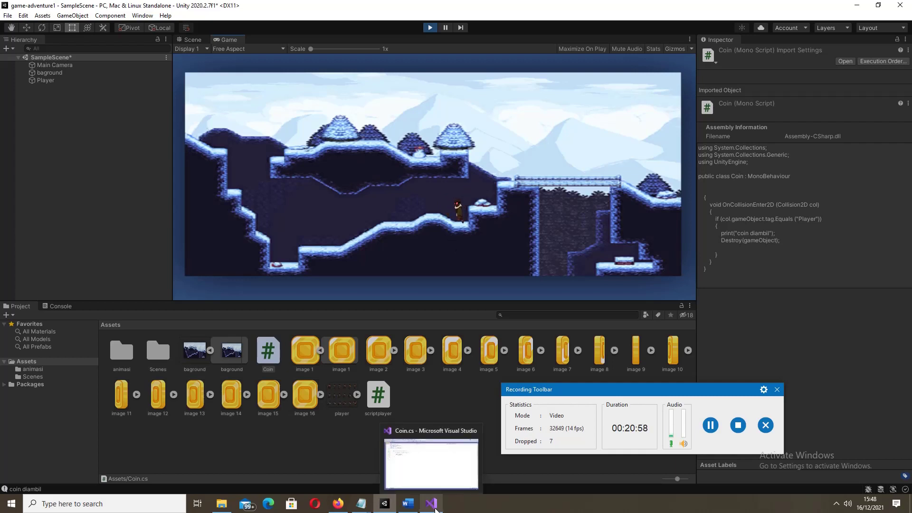
Bring Visual Studio back and put the cursor on empty line 15 of Coin.cs
left_click(434, 506)
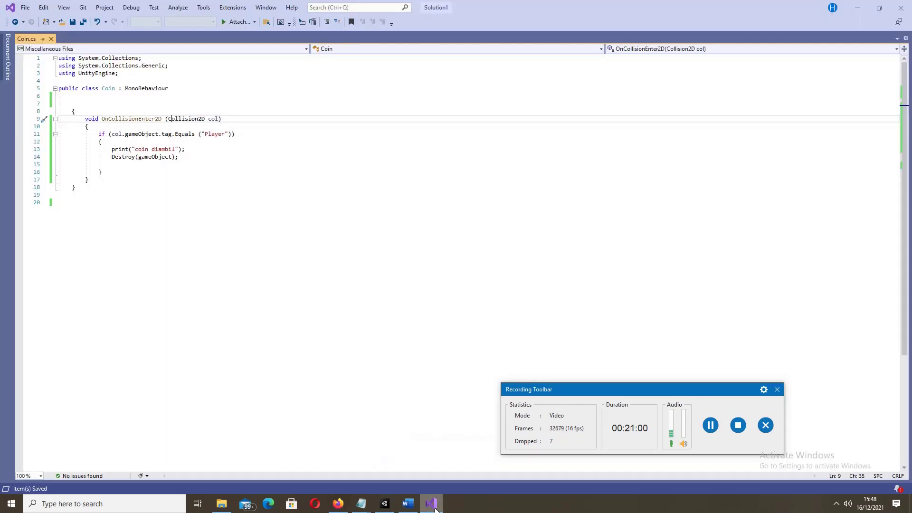
left_click(113, 165)
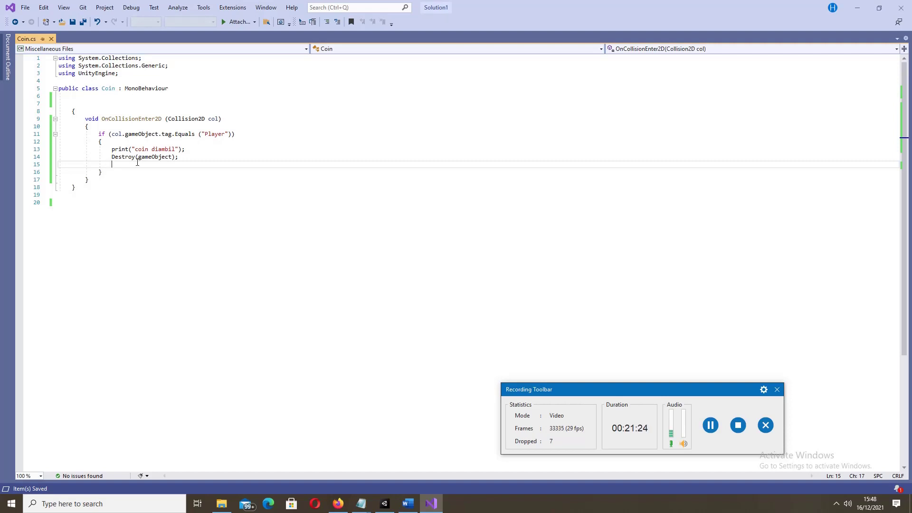
Leave Visual Studio and return to the Unity editor, where the game is still running
left_click(384, 504)
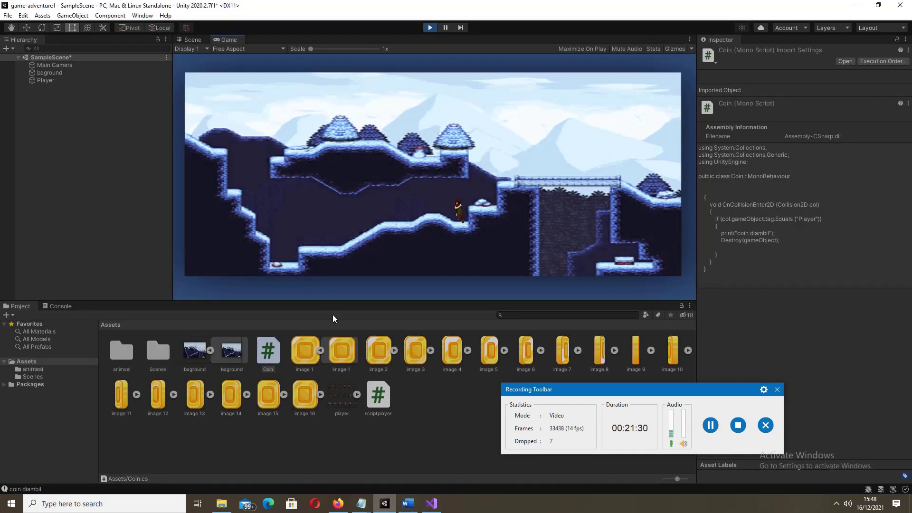
Dismiss the Hierarchy add-object menu without adding anything, then stop Play mode
left_click(78, 110)
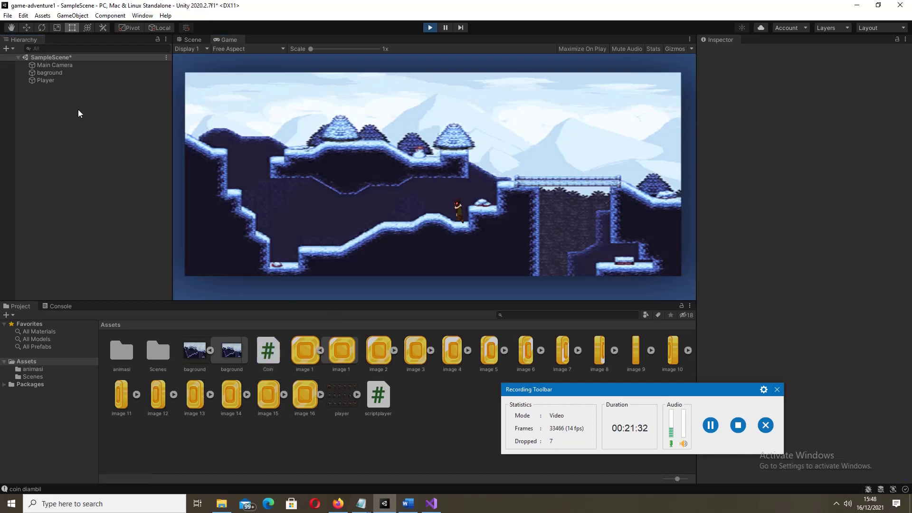
right_click(78, 109)
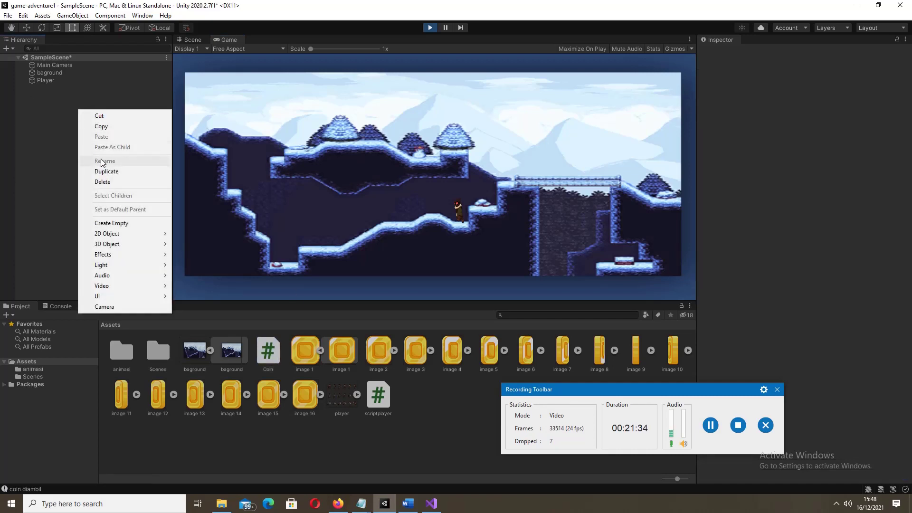
mouse_move(105, 236)
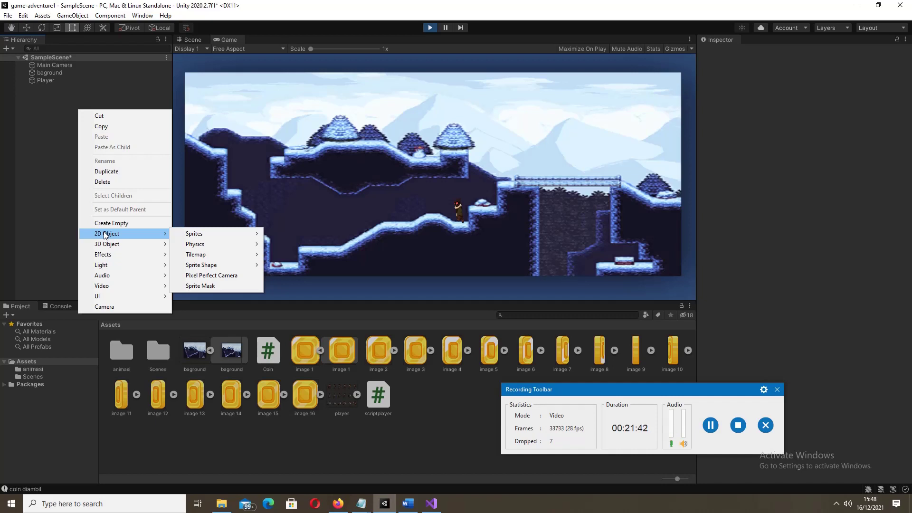
mouse_move(105, 296)
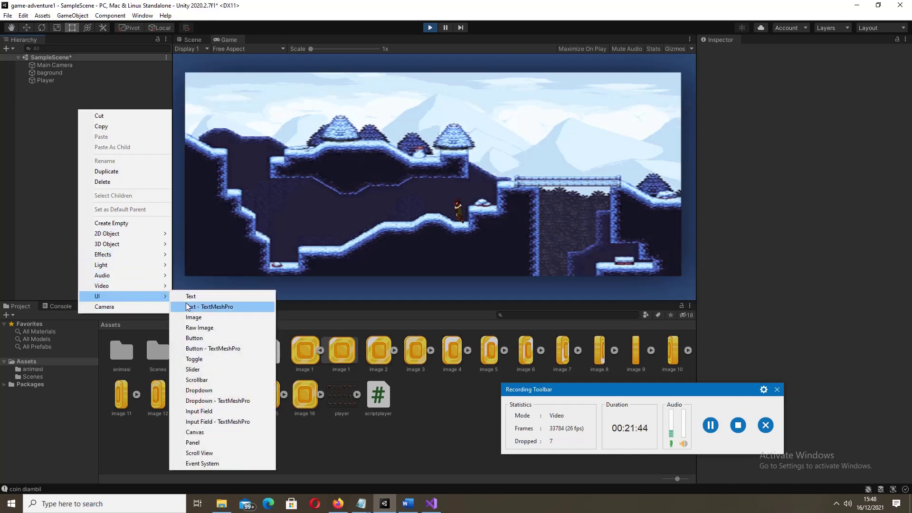
key("Escape")
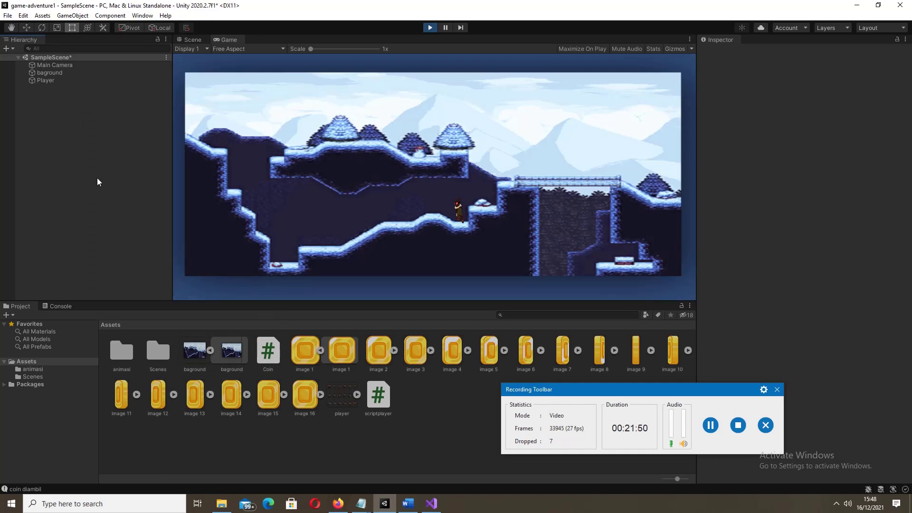
left_click(431, 28)
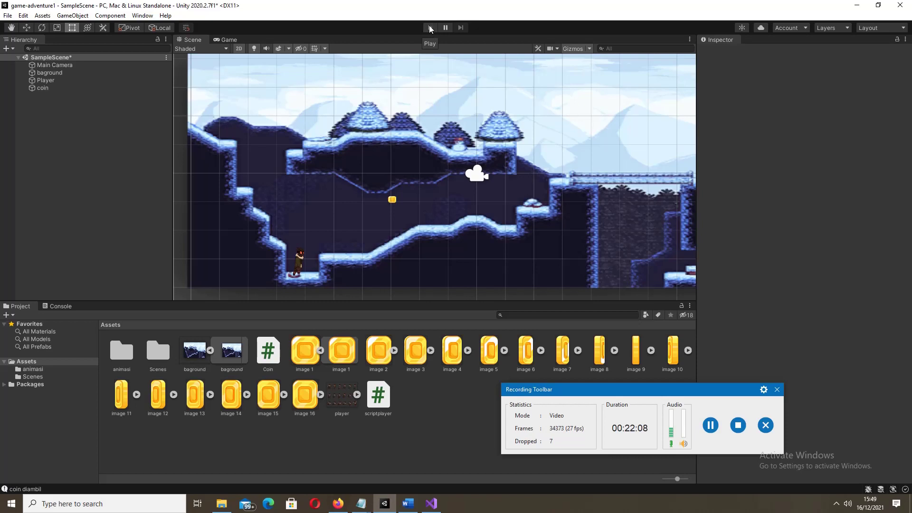
Add a UI > Text element from the Hierarchy menu and select it
right_click(86, 145)
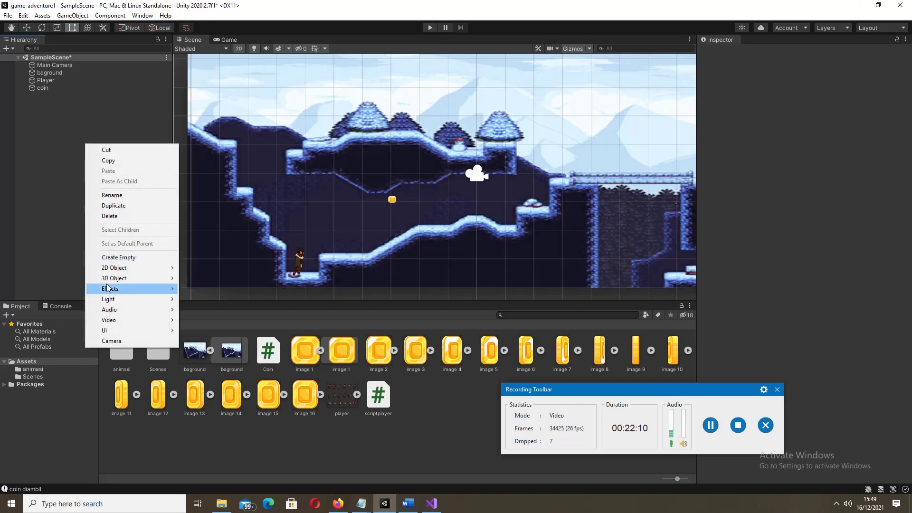
mouse_move(112, 330)
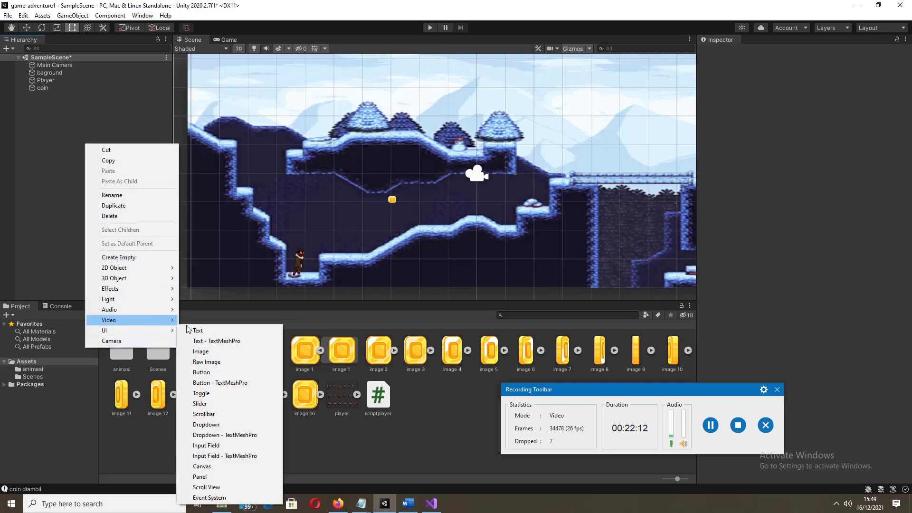
left_click(201, 330)
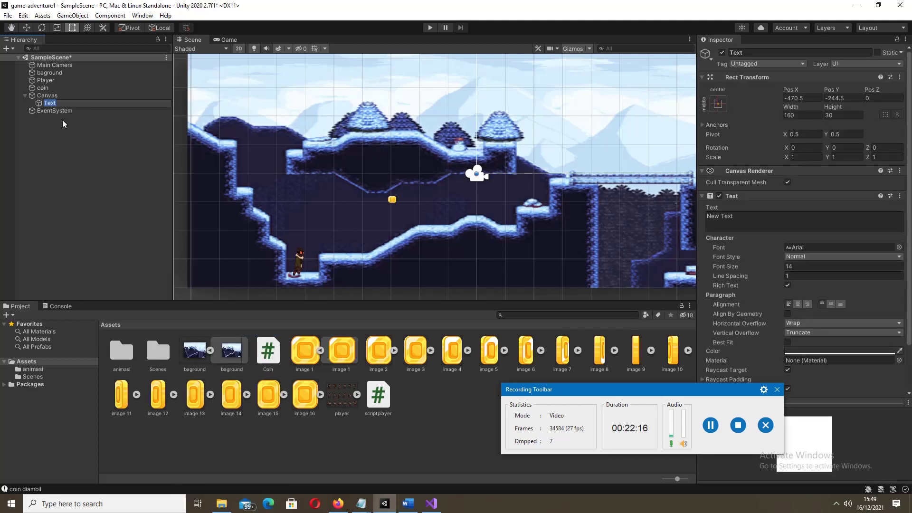
left_click(41, 102)
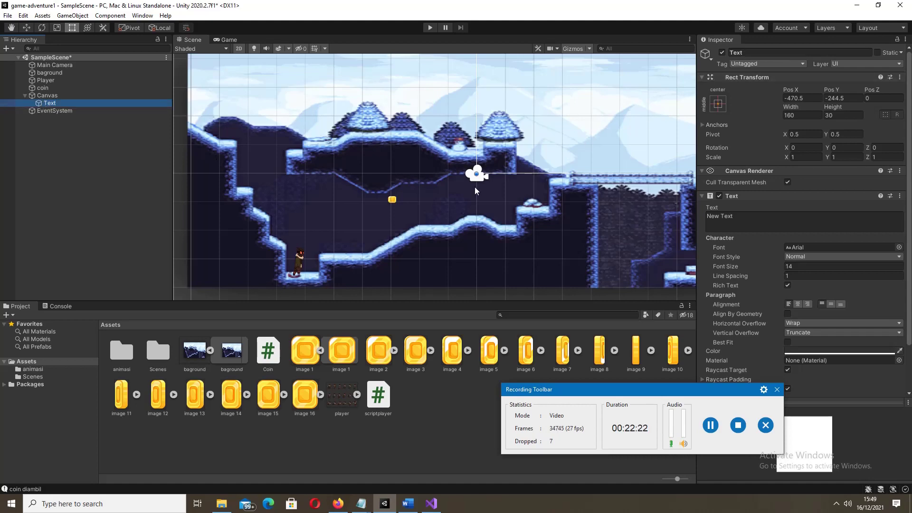
scroll(351, 197, "down", 2)
scroll(350, 198, "down", 2)
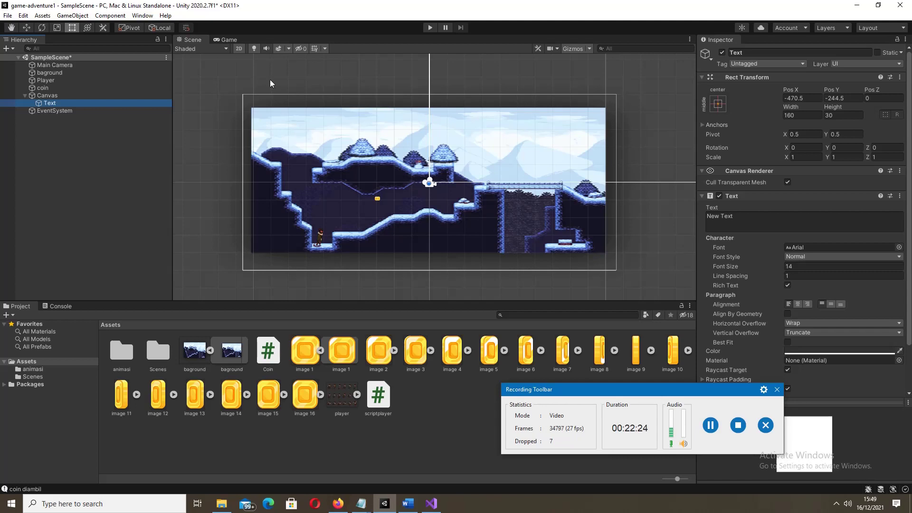
Preview the Game view, return to the Scene view, and reselect the Text object's name field
left_click(231, 41)
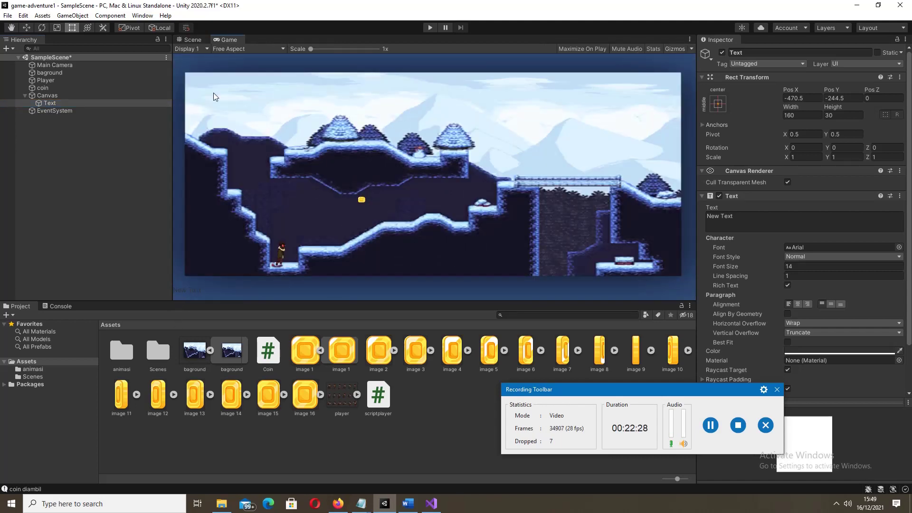
left_click(195, 40)
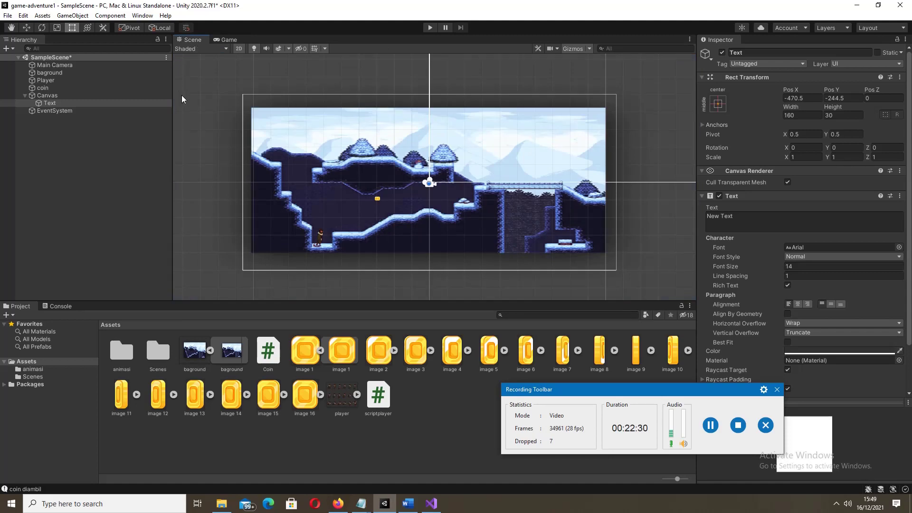
scroll(232, 280, "up", 2)
scroll(231, 280, "up", 2)
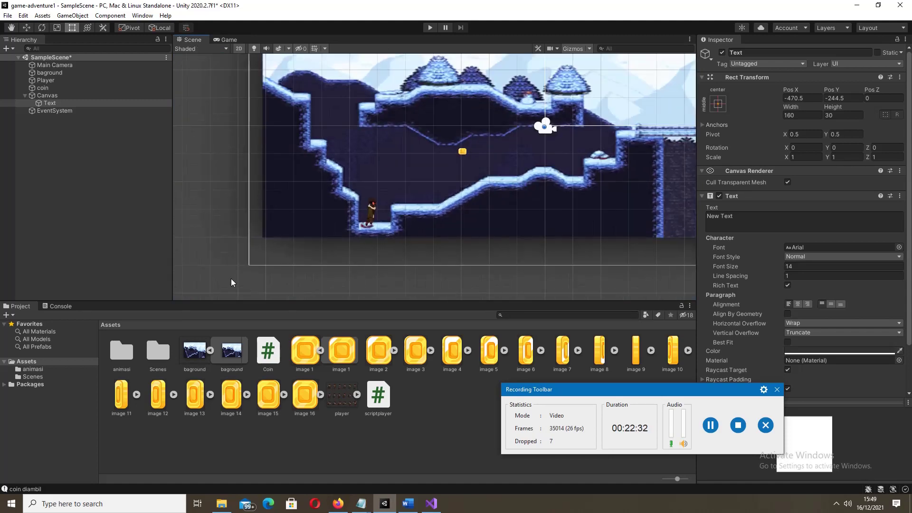
scroll(231, 280, "up", 2)
scroll(231, 279, "down", 2)
scroll(231, 278, "down", 2)
scroll(231, 278, "down", 2)
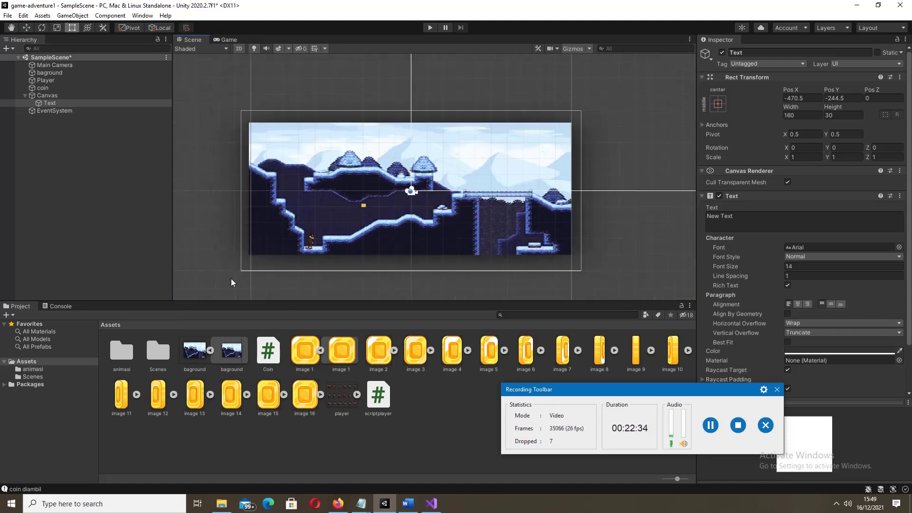
scroll(300, 182, "down", 2)
scroll(216, 193, "up", 1)
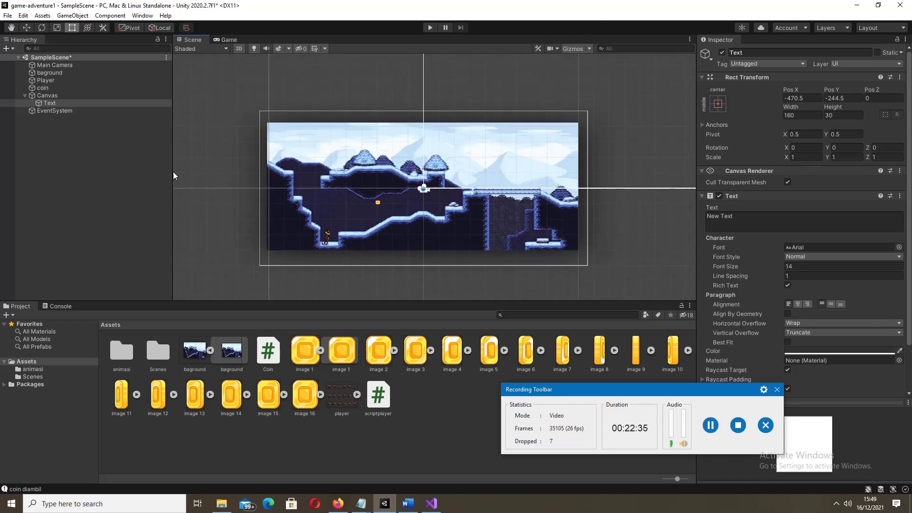
left_click(48, 102)
left_click(754, 53)
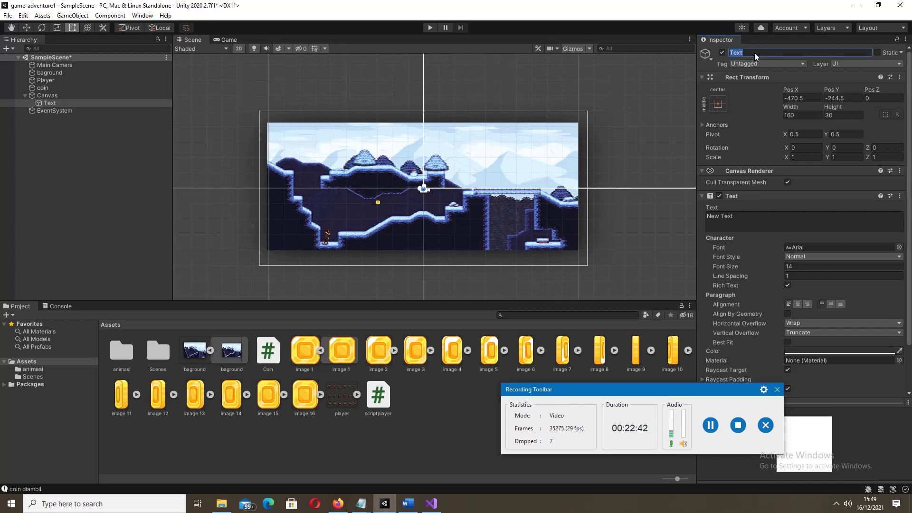
Rename the New Text element to 'coinSkor', then reselect it after checking the Canvas
type("sko")
key("BackSpace")
key("BackSpace")
type("coin")
type("Sko")
type("r")
left_click(55, 105)
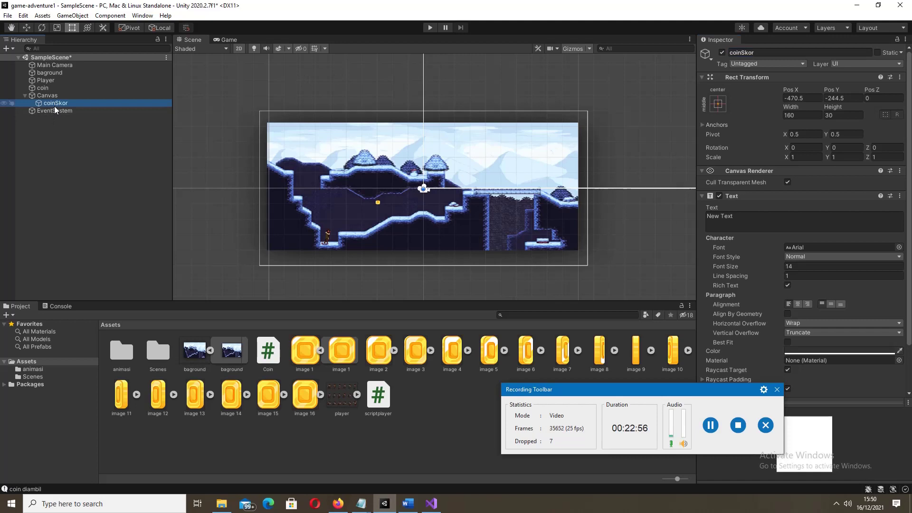
left_click(53, 95)
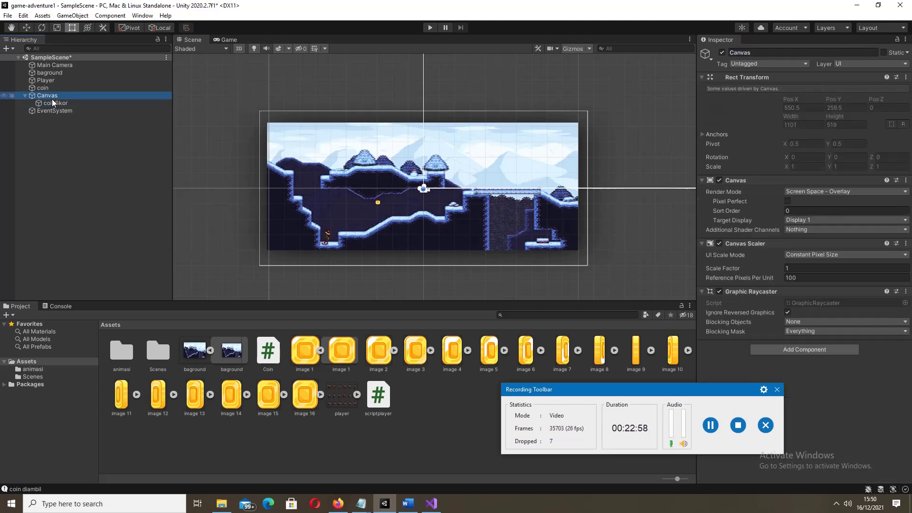
left_click(52, 99)
left_click(62, 104)
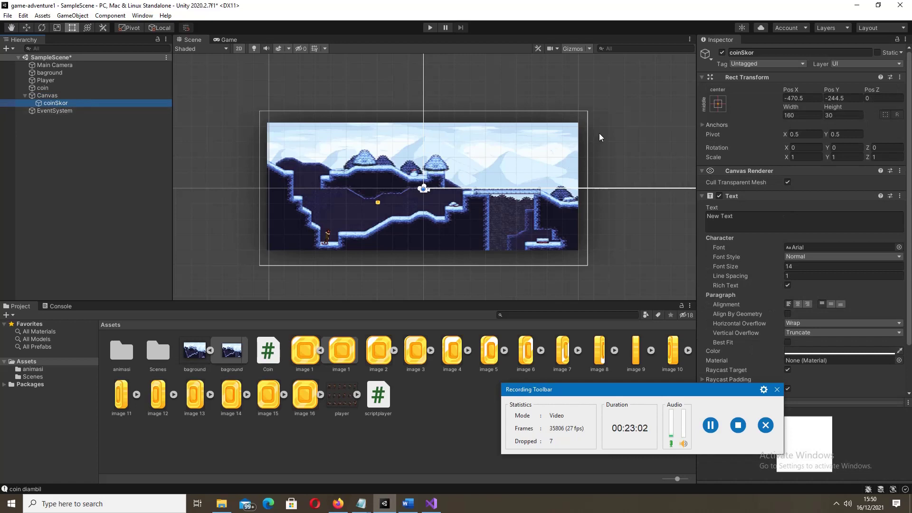
Apply the top-left anchor preset to coinSkor and check its placement in the Game view
left_click(716, 107)
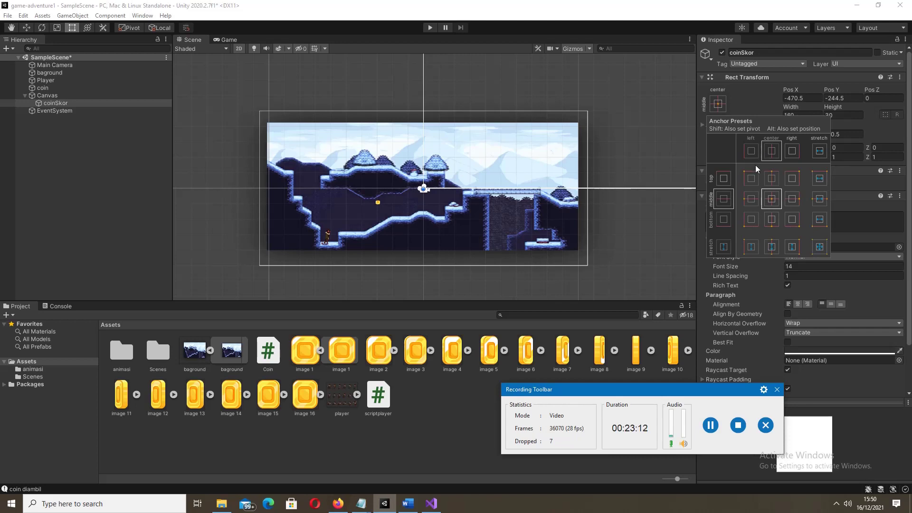
left_click(751, 177)
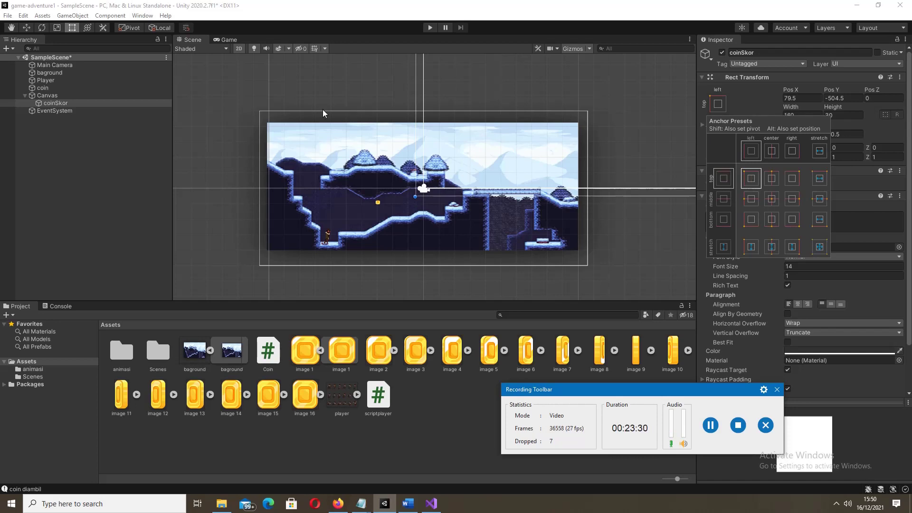
left_click(230, 41)
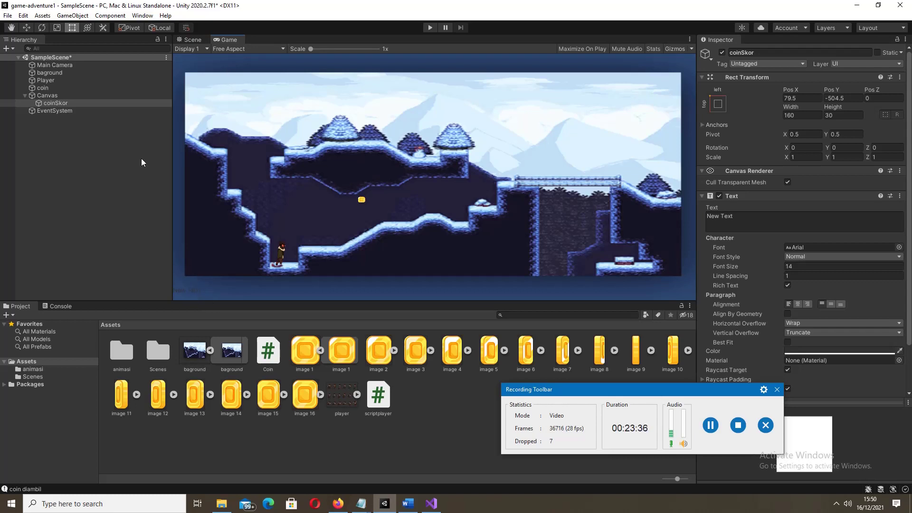
left_click(48, 106)
left_click(190, 41)
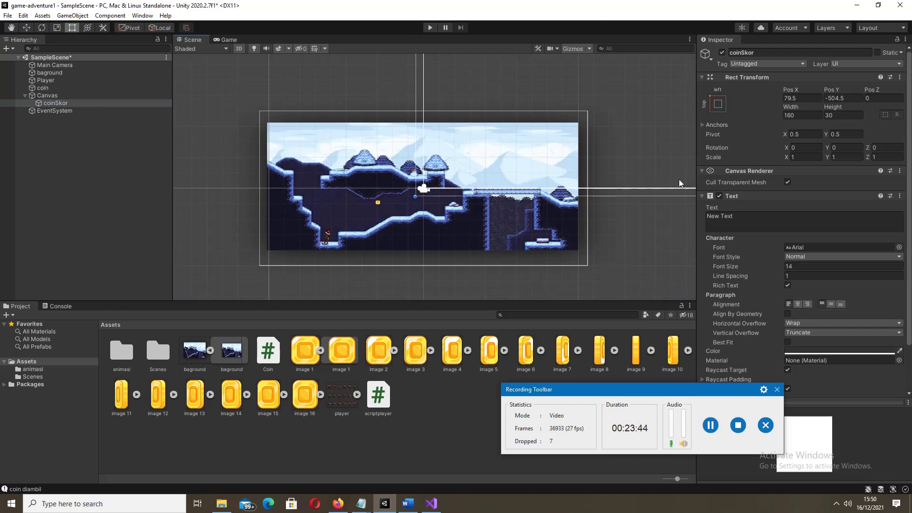
left_click(718, 104)
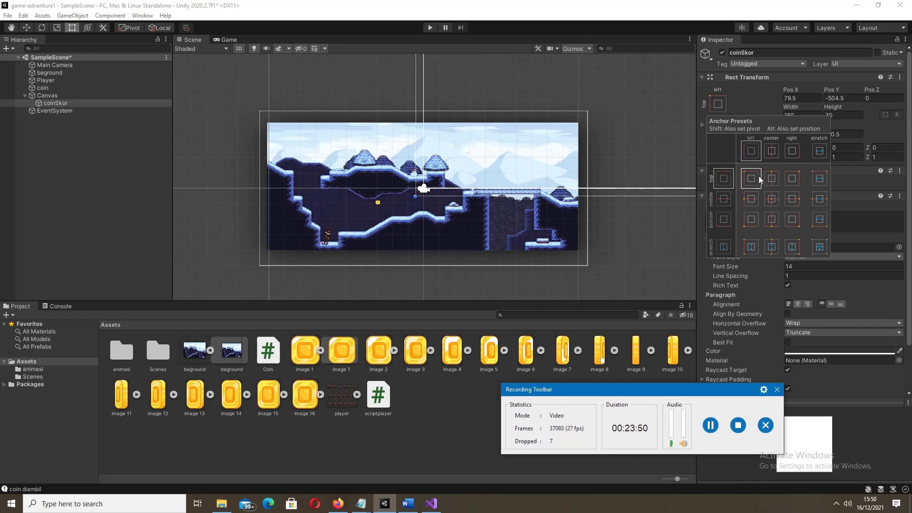
left_click(231, 37)
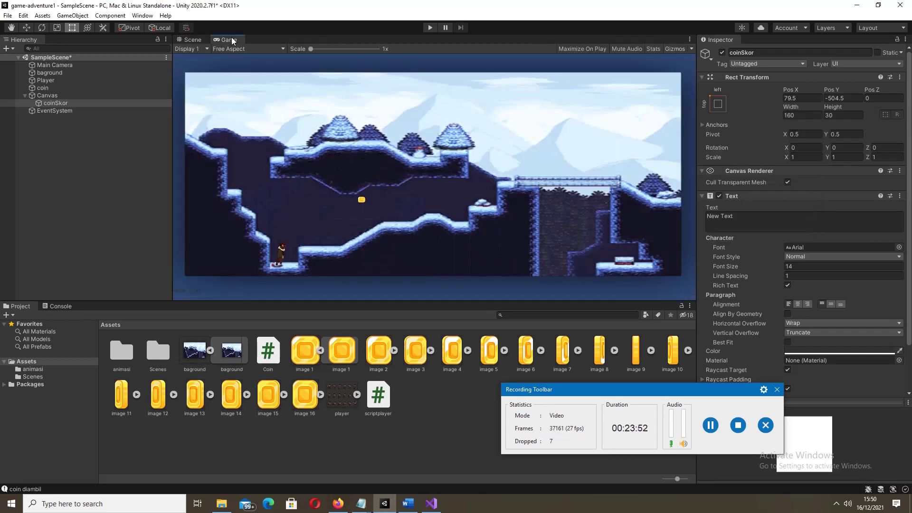
Try bottom-centre, then re-anchor coinSkor top-left with position, landing at Pos X 80, Pos Y -15
left_click(718, 104)
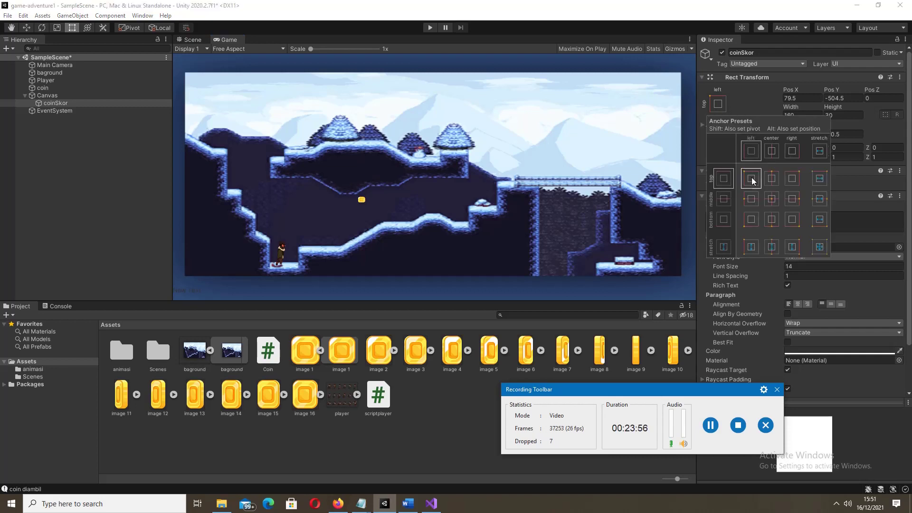
left_click(781, 214)
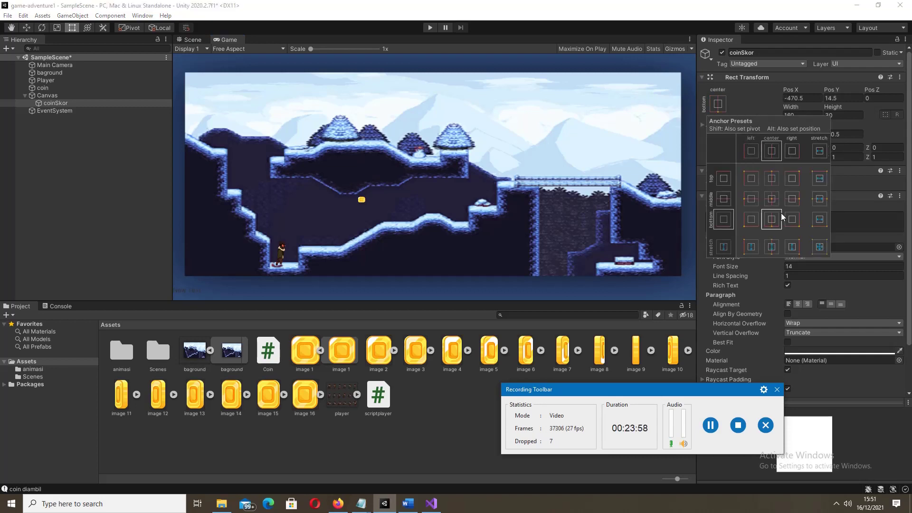
left_click(754, 180)
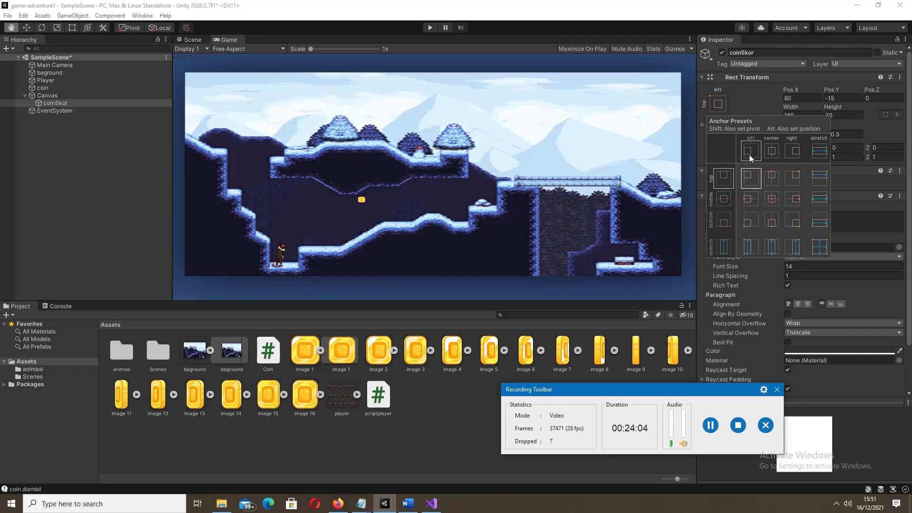
key("shift+alt")
key("alt")
left_click(748, 155, "alt")
key("shift+alt")
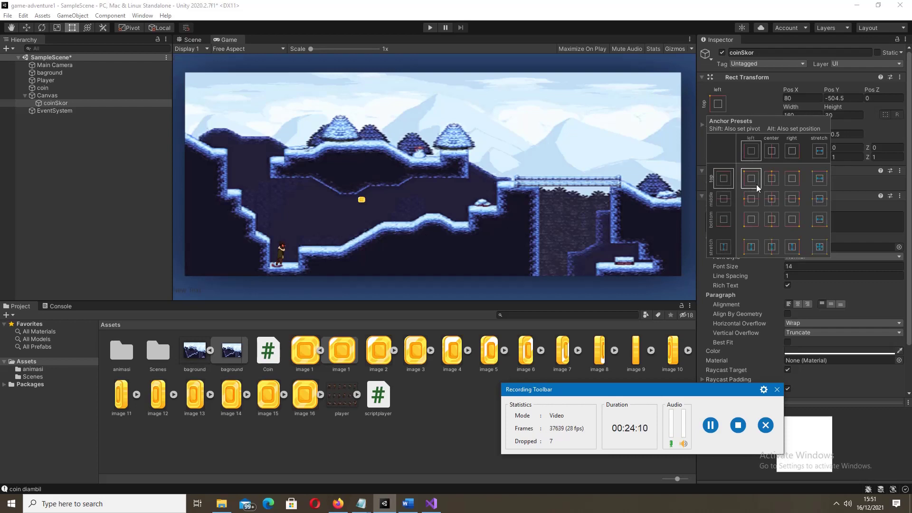
key("alt")
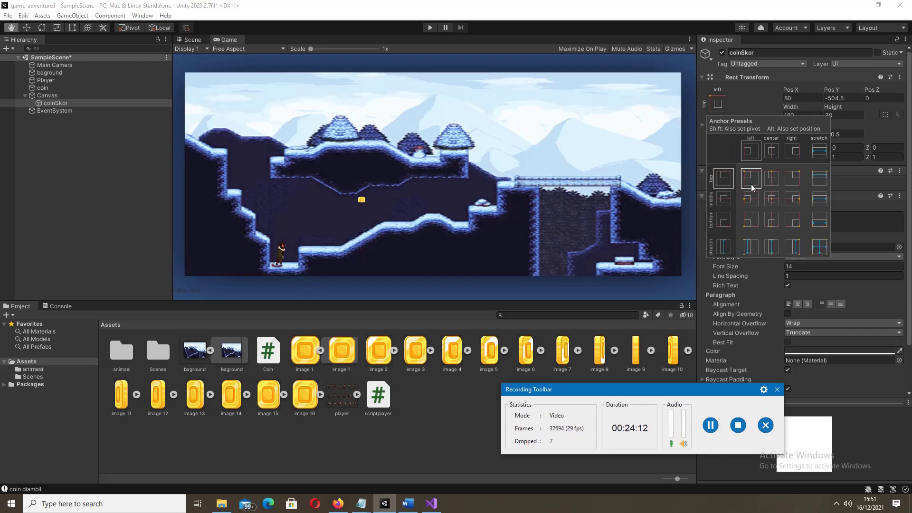
left_click(749, 177, "alt")
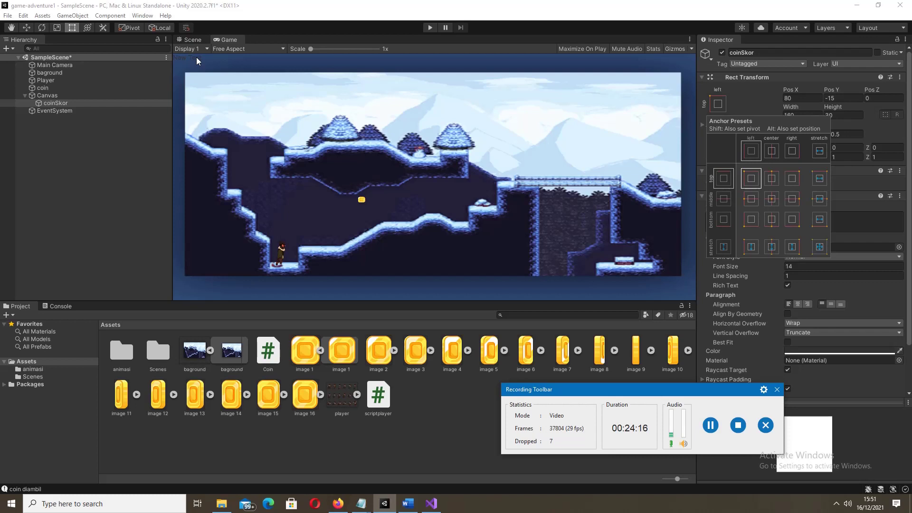
Move the coinSkor label inward to Pos X 124.2, Pos Y -64.9
left_click(789, 89)
mouse_move(788, 89)
left_mouse_down()
mouse_move(825, 91)
mouse_move(787, 92)
left_mouse_up()
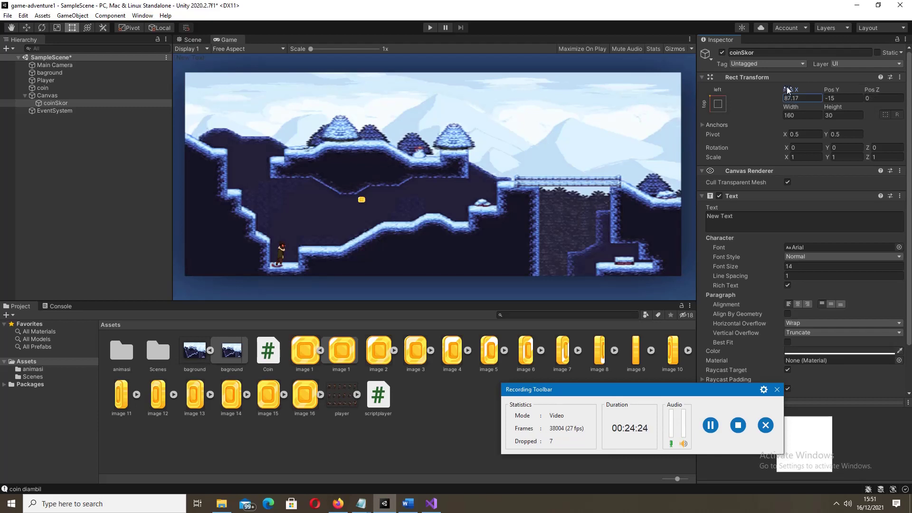
left_click_drag(787, 92, 874, 90)
left_click(832, 90)
mouse_move(836, 90)
left_mouse_down()
mouse_move(862, 89)
mouse_move(751, 98)
left_mouse_up()
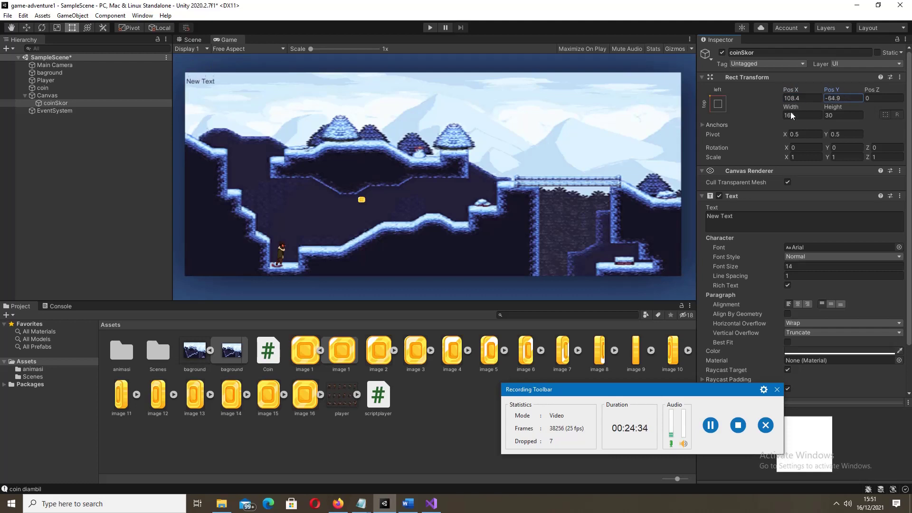
left_click_drag(802, 90, 861, 85)
Set coinSkor's font size to 20 and replace its text with 0
left_click(795, 267)
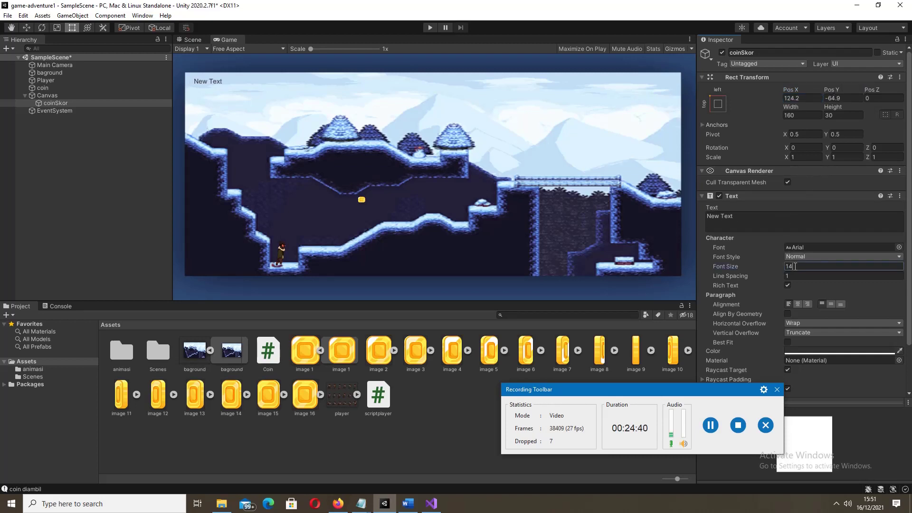
type("2")
type("0")
left_click(760, 216)
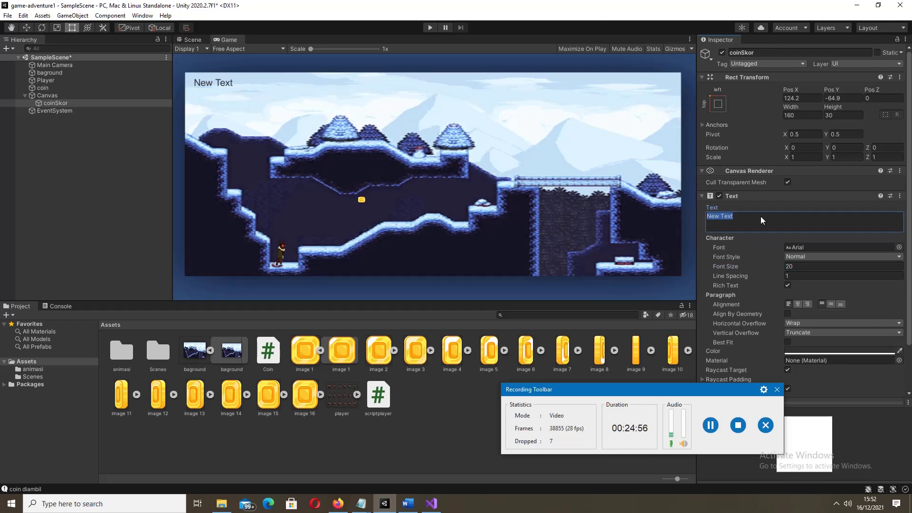
type("0")
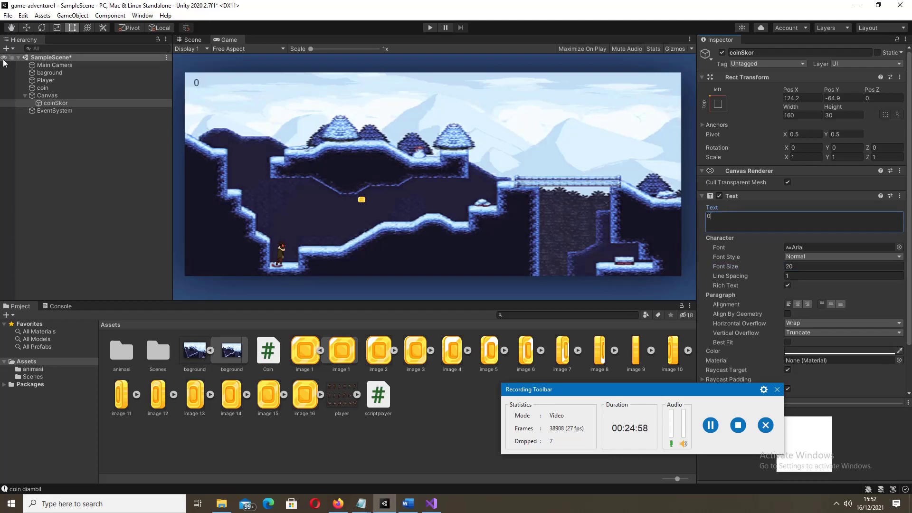
Check the Canvas settings, reselect coinSkor, and bring Coin.cs up in Visual Studio
left_click(42, 95)
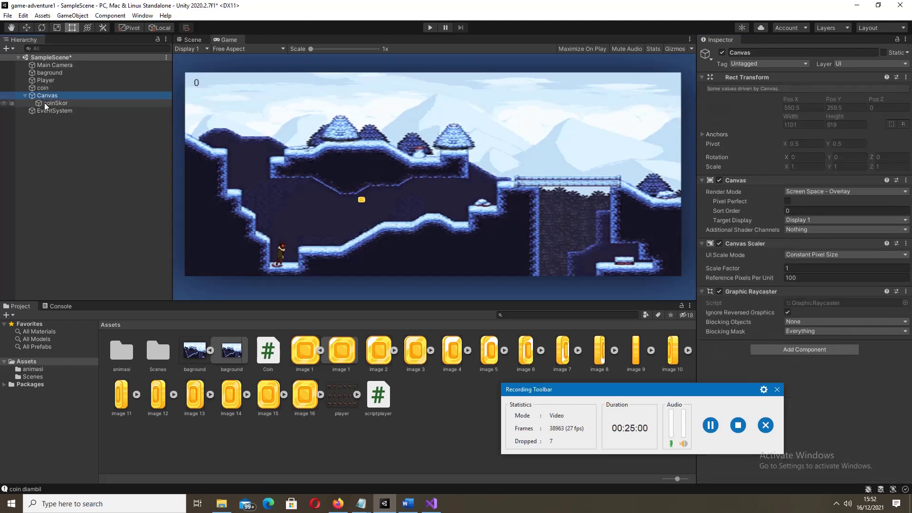
left_click(44, 103)
left_click(47, 97)
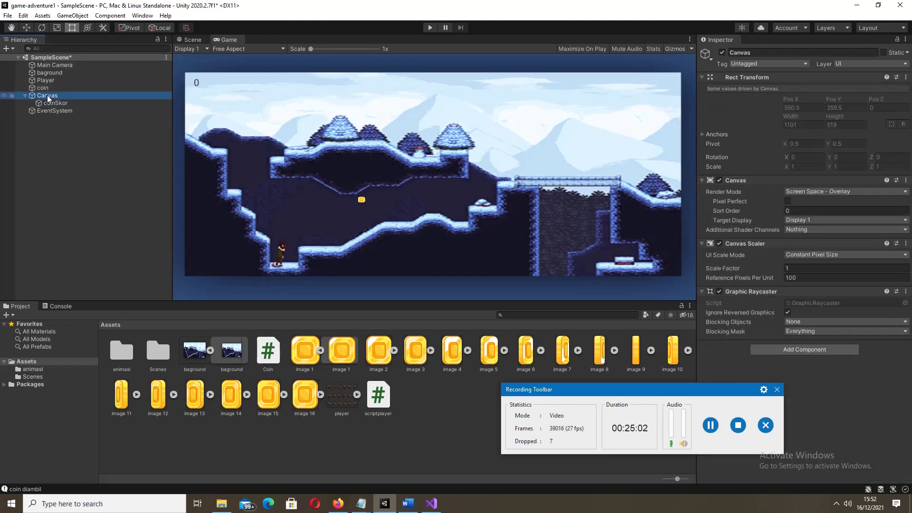
left_click(53, 104)
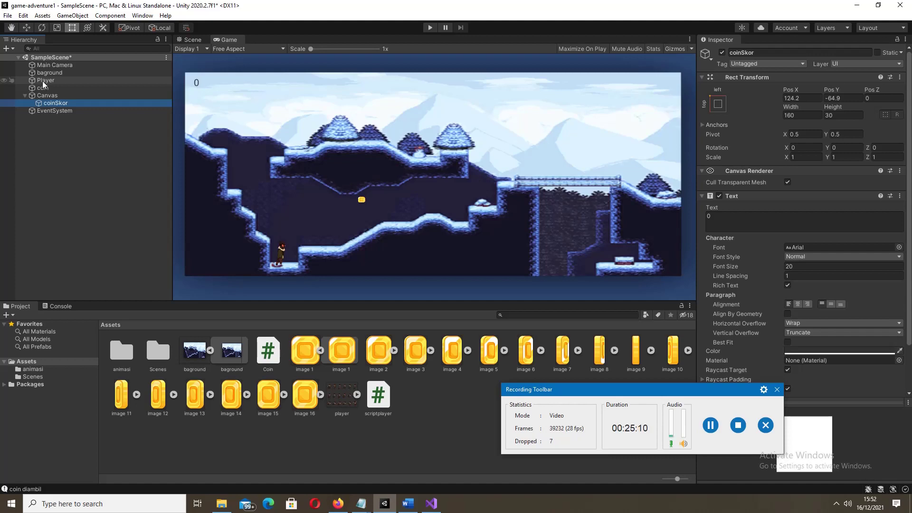
left_click(426, 508)
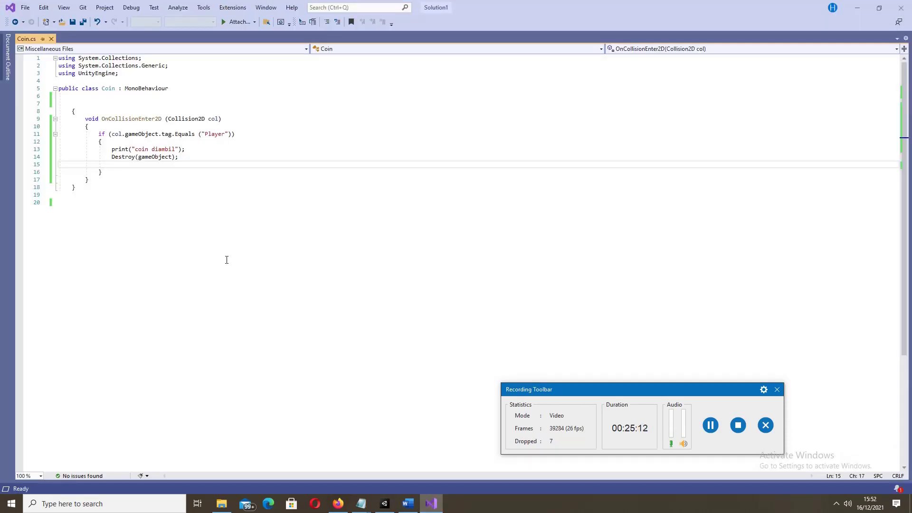
Review the if, col.gameObject and Player tag check on line 11 of Coin.cs, then return to Unity
left_click(99, 134)
double_click(101, 134)
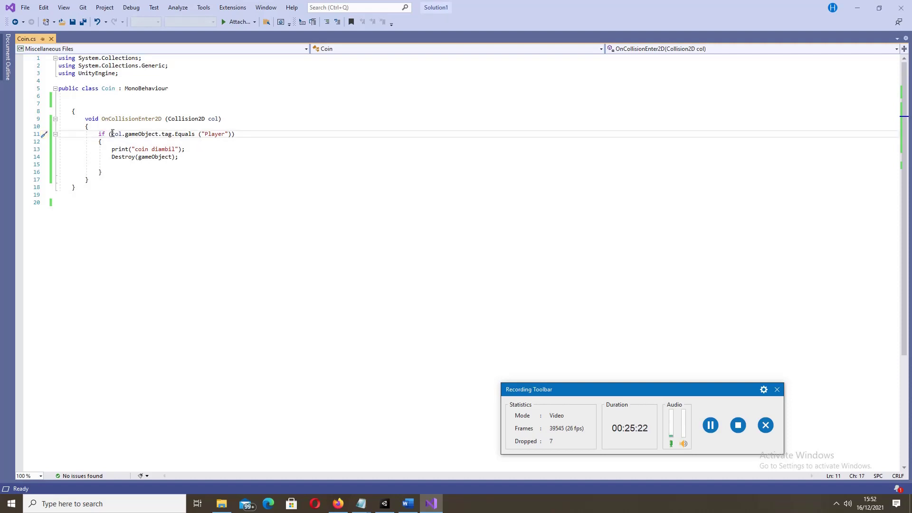
double_click(117, 134)
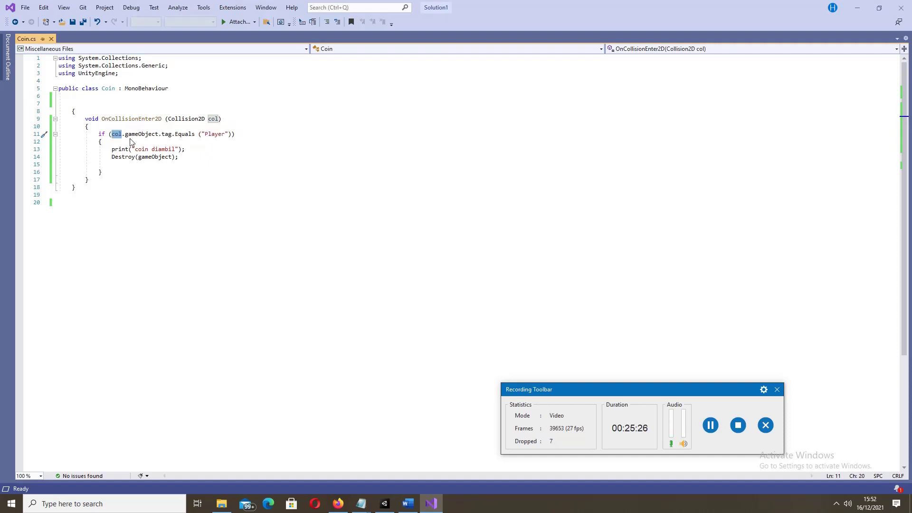
left_click(132, 134)
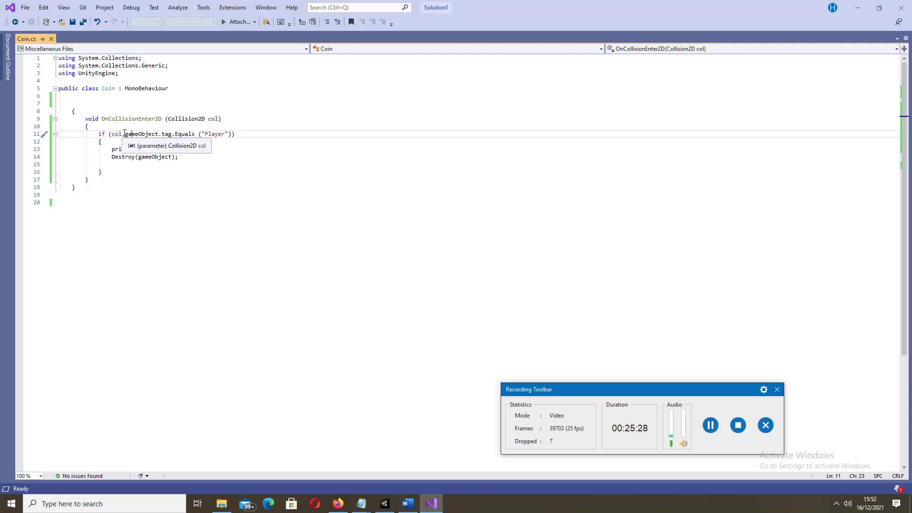
left_click_drag(125, 134, 161, 133)
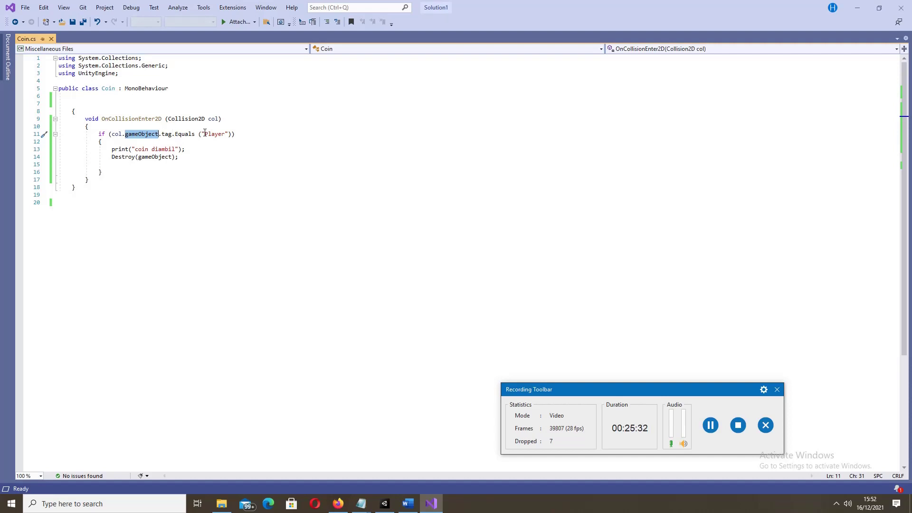
left_click_drag(205, 134, 223, 132)
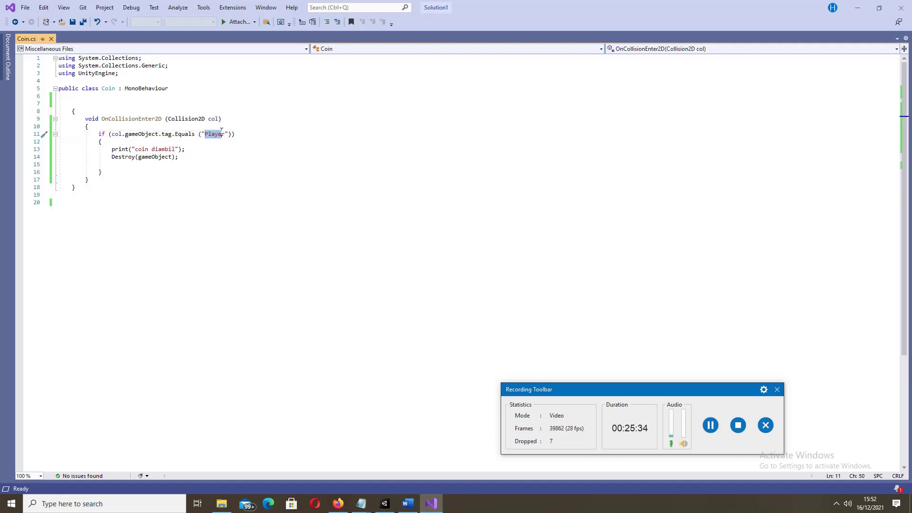
left_click(190, 134)
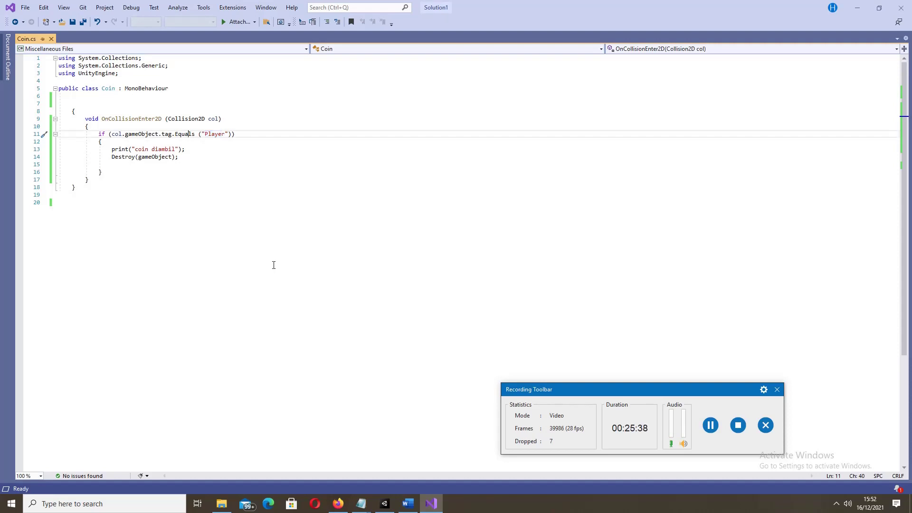
left_click(385, 504)
Create a 'Player' tag and confirm the Player object is tagged Player
left_click(44, 82)
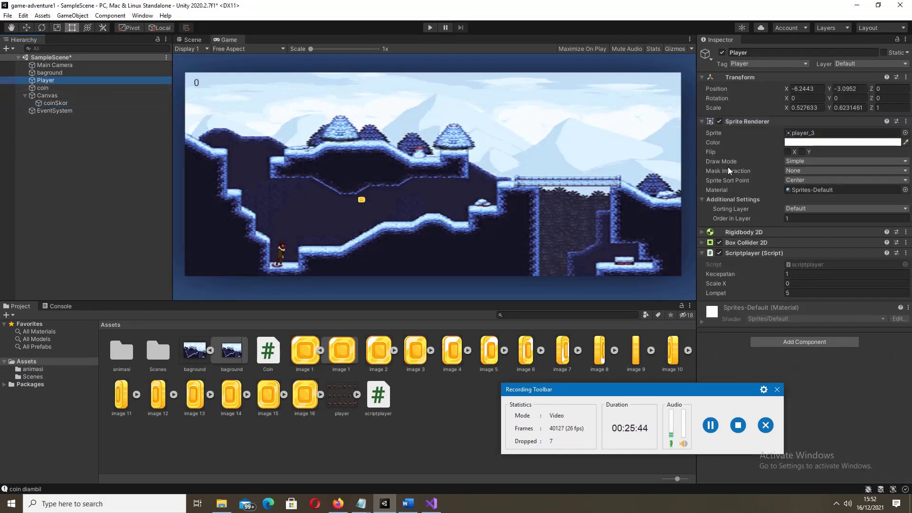
left_click(803, 63)
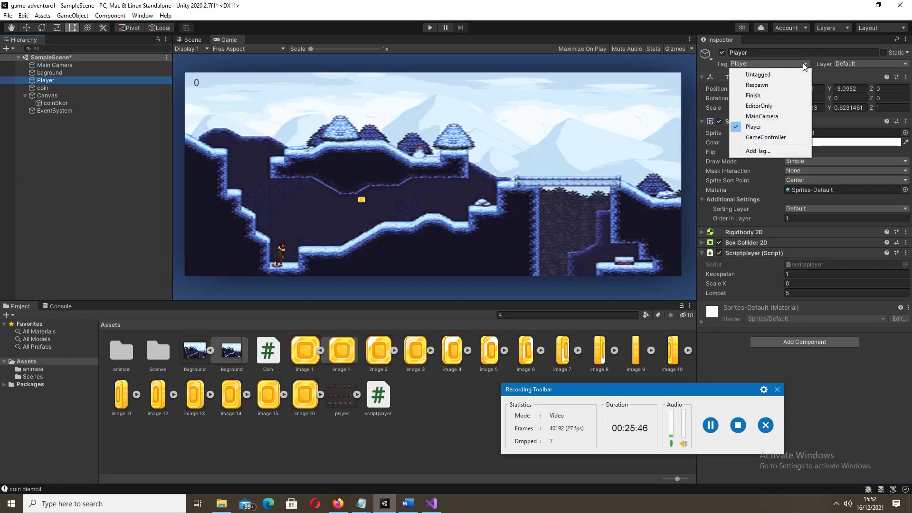
left_click(758, 151)
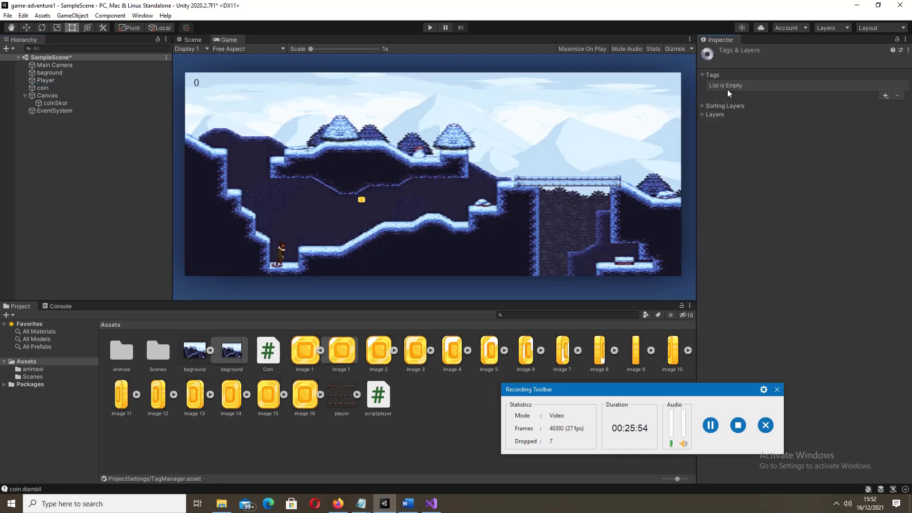
left_click(884, 96)
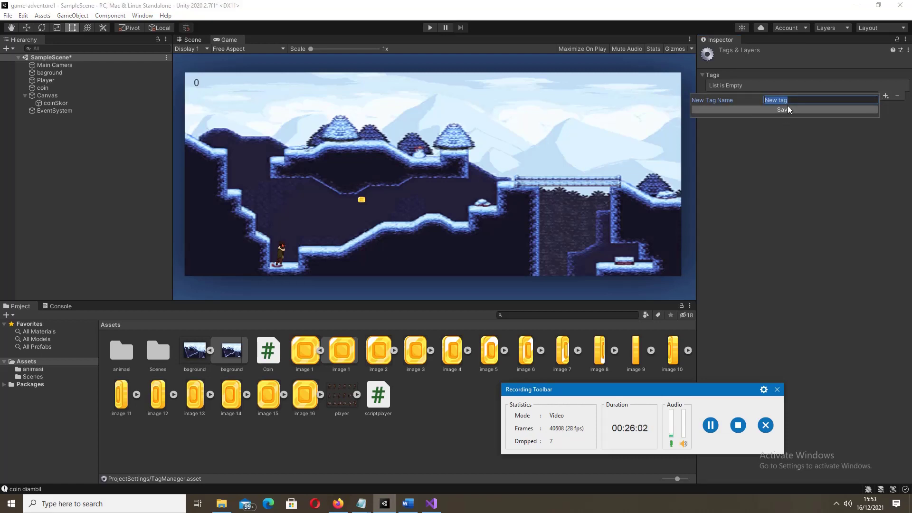
type("ye")
type("r")
left_click(788, 108)
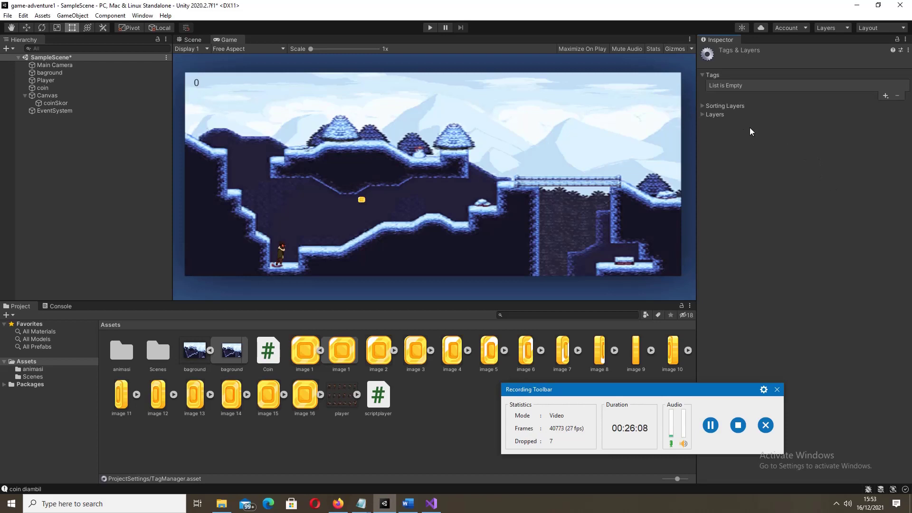
left_click(47, 81)
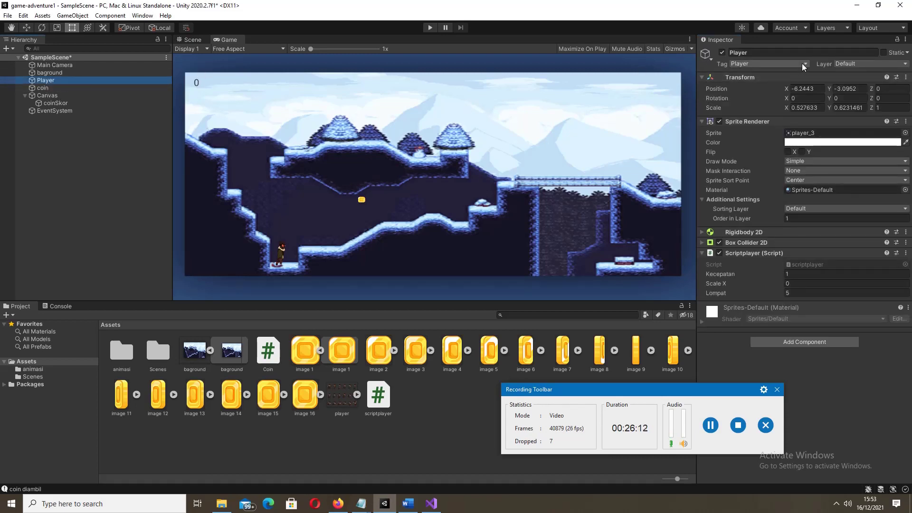
left_click(802, 64)
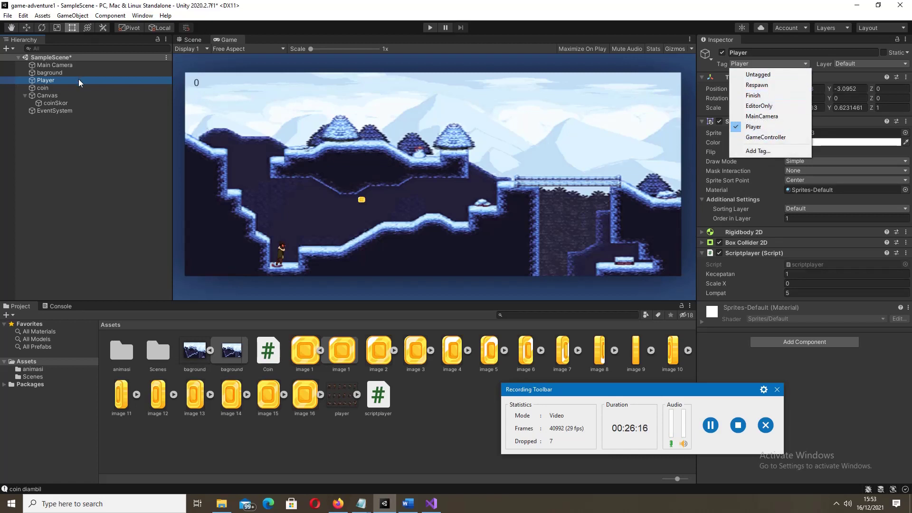
left_click(79, 79)
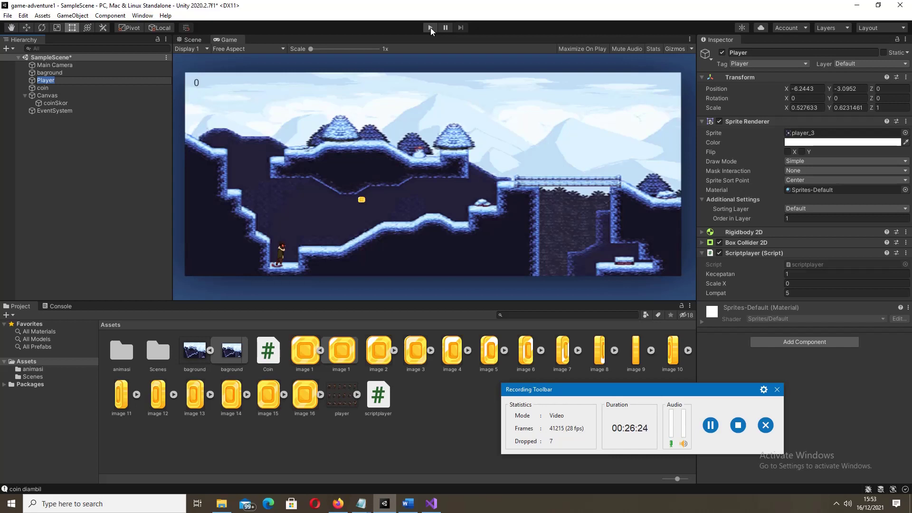
Rename the coinSkor object to 'coinSkorText' in the Inspector name field
left_click(50, 104)
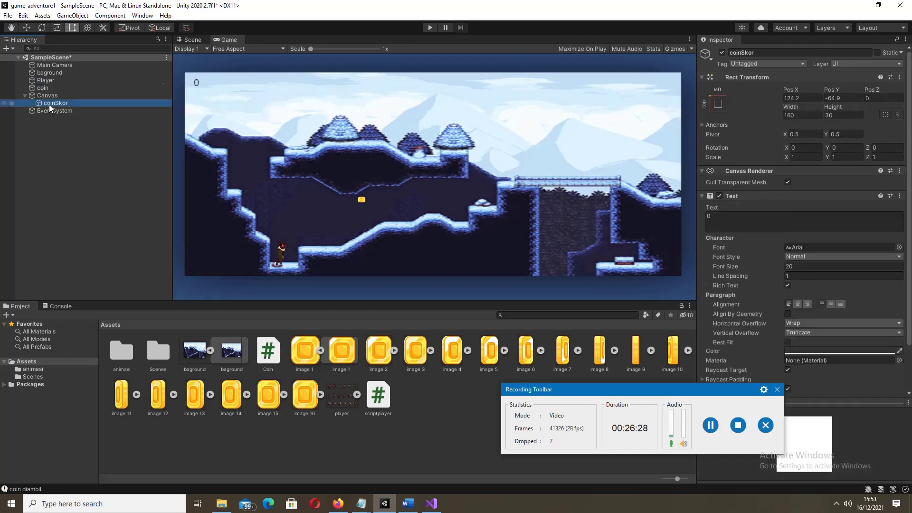
left_click(766, 53)
left_click(766, 53)
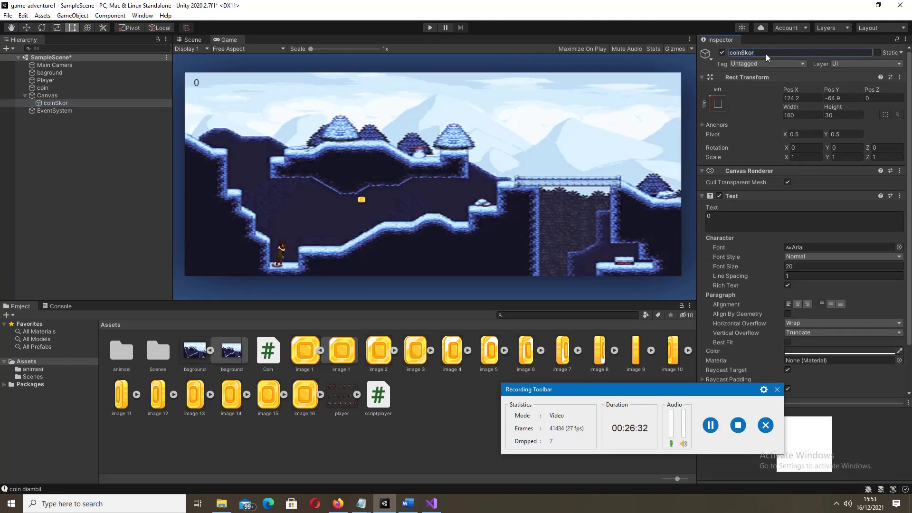
type("tex")
key("BackSpace")
key("BackSpace")
key("BackSpace")
type("T")
type("ext")
left_click(59, 100)
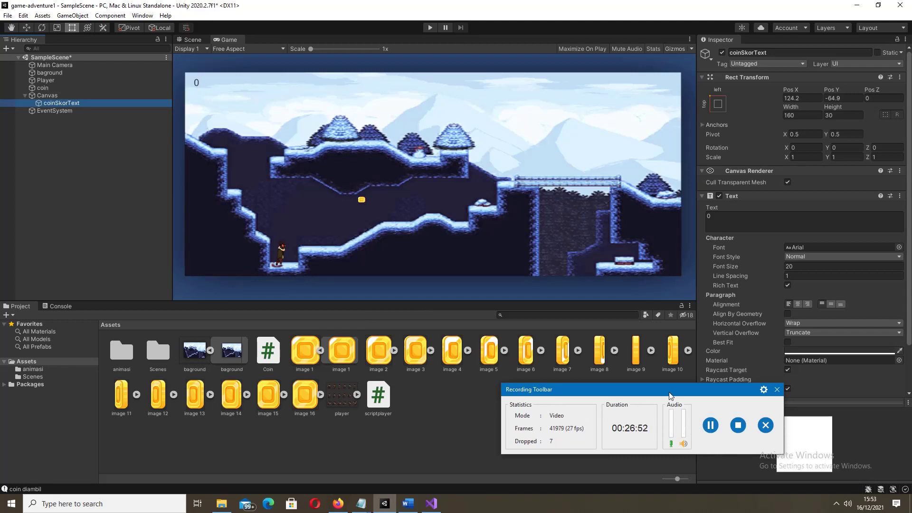
left_click_drag(669, 392, 735, 457)
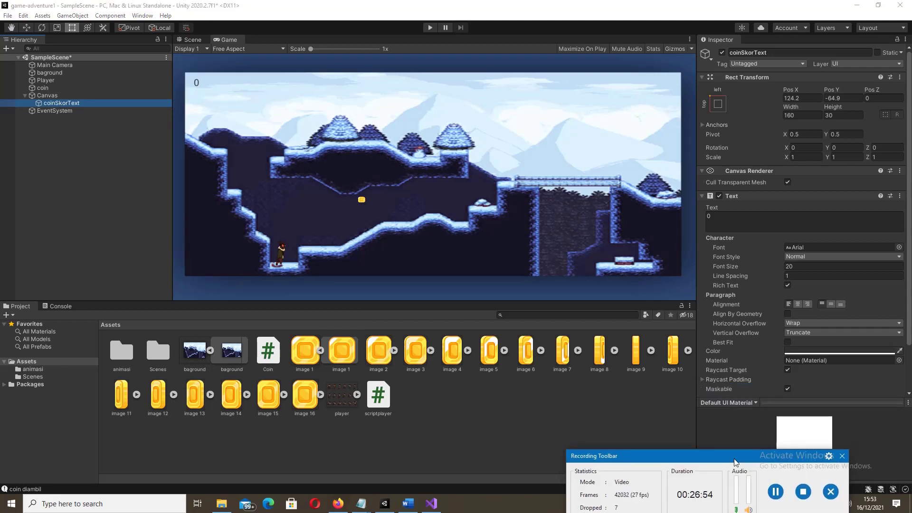
Create a C# Script in the Assets panel and name it coinSkor
right_click(465, 388)
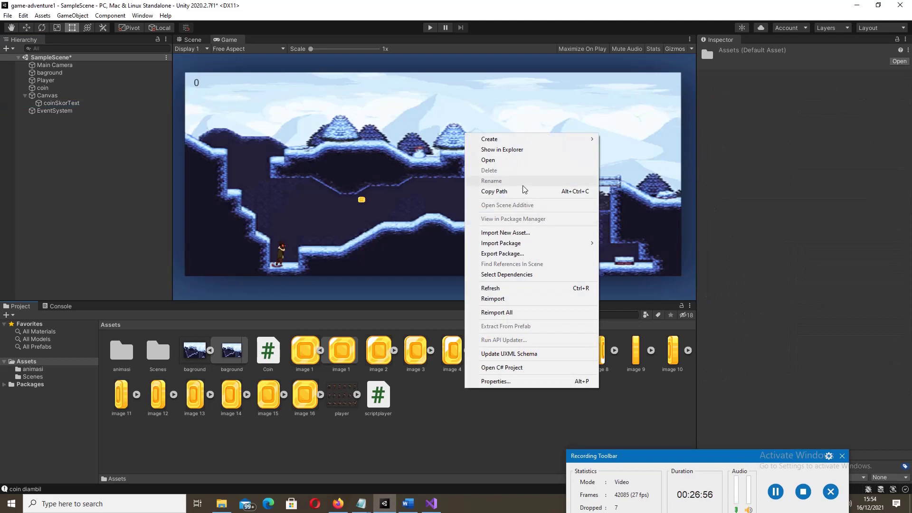
mouse_move(487, 139)
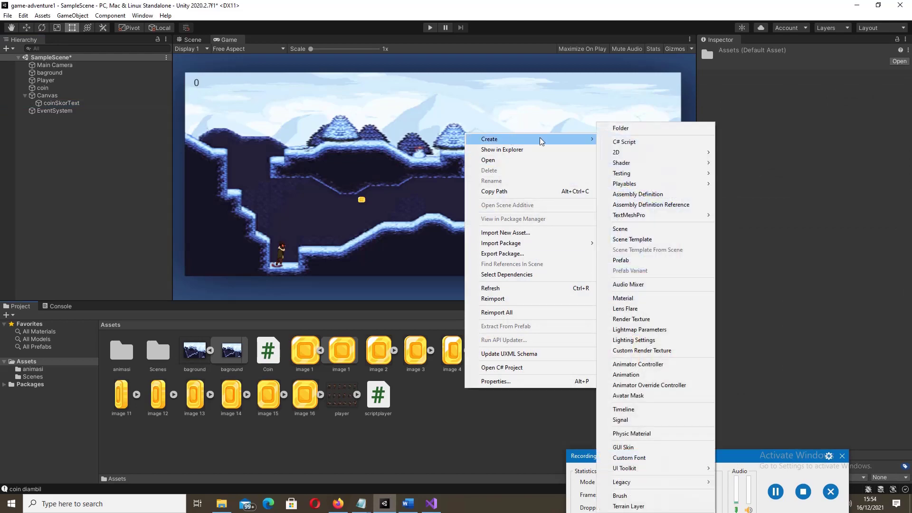
left_click(615, 144)
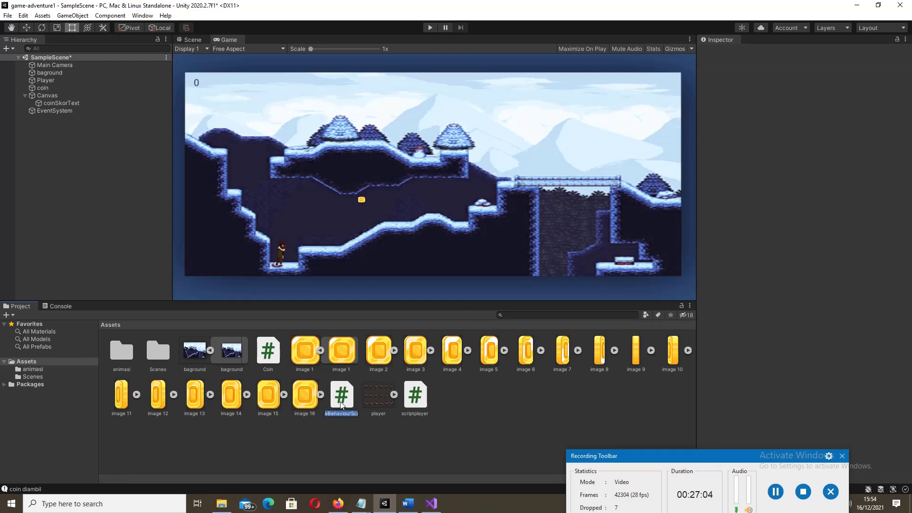
type("coin")
type("Sko")
type("r")
key("Return")
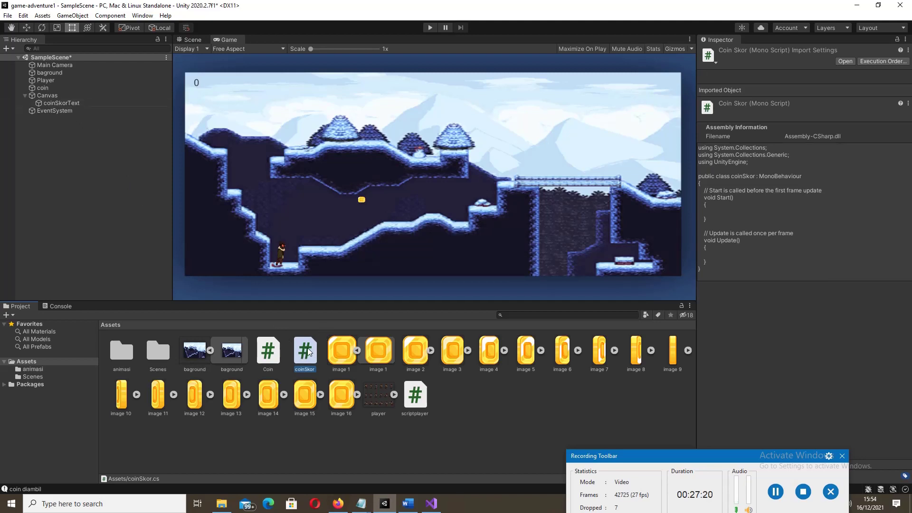
Select coinSkorText and drop the coinSkor script from Assets onto it as a component
left_click(70, 103)
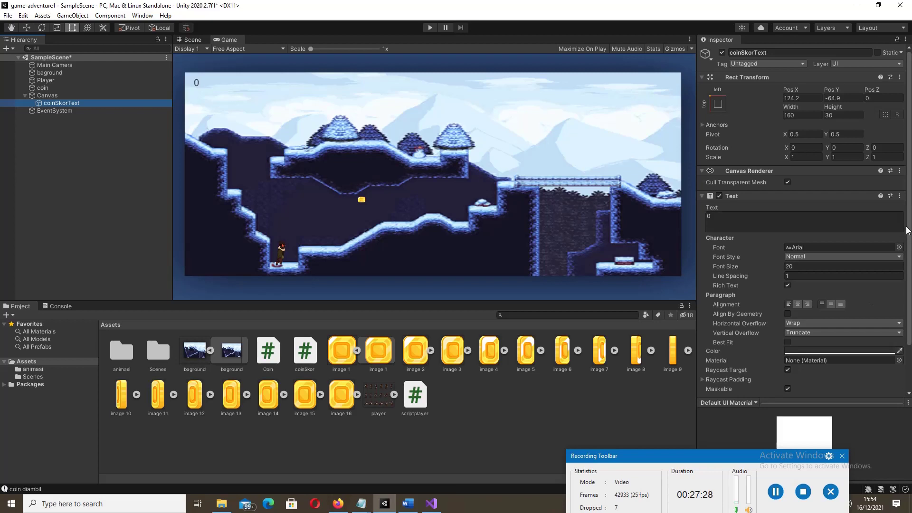
left_click_drag(907, 233, 907, 285)
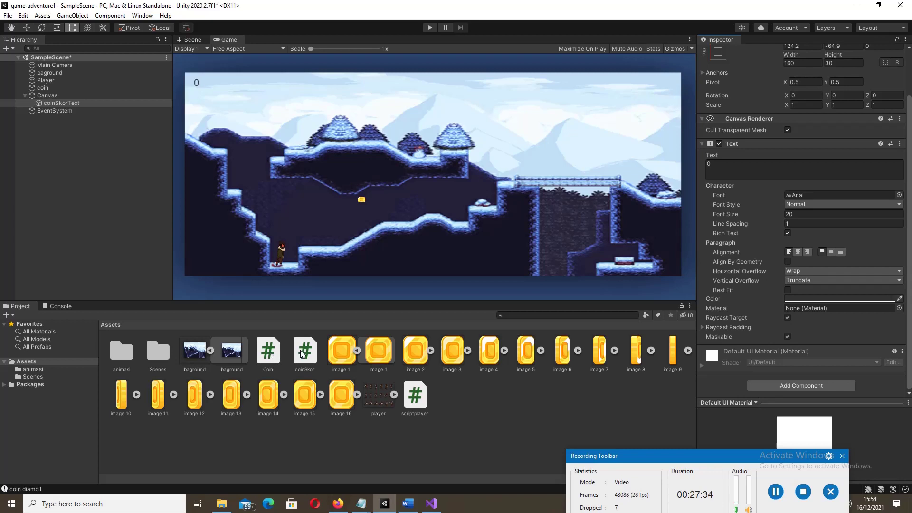
left_click_drag(302, 354, 75, 104)
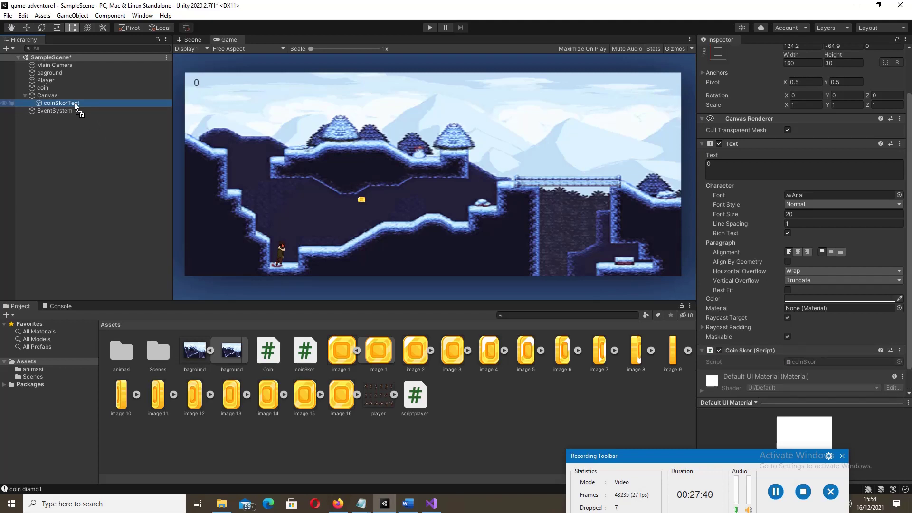
left_click(75, 104)
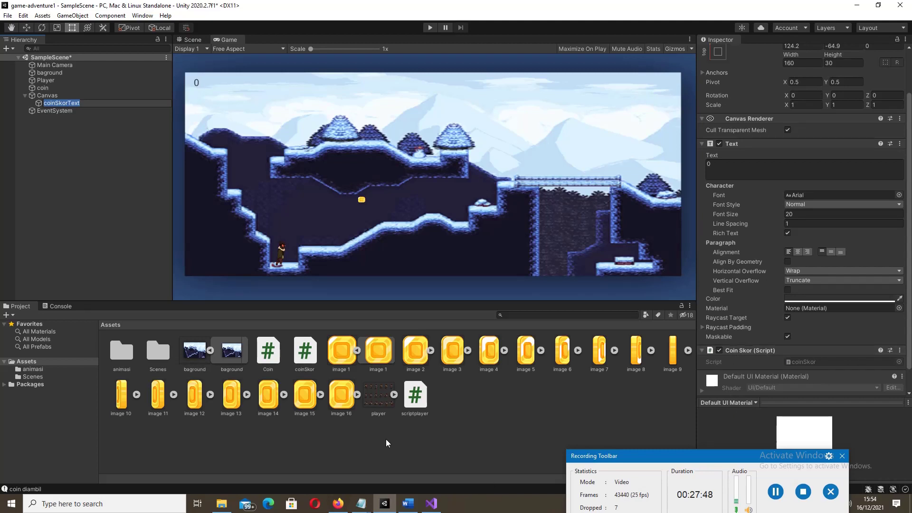
Open coinSkor.cs in Visual Studio and place the cursor after the class's opening brace
double_click(305, 354)
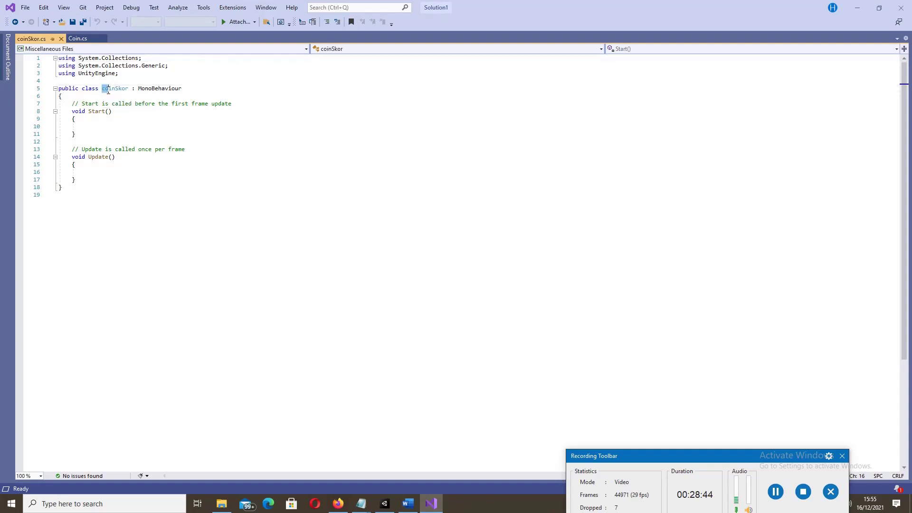
left_click_drag(102, 90, 127, 90)
left_click(84, 101)
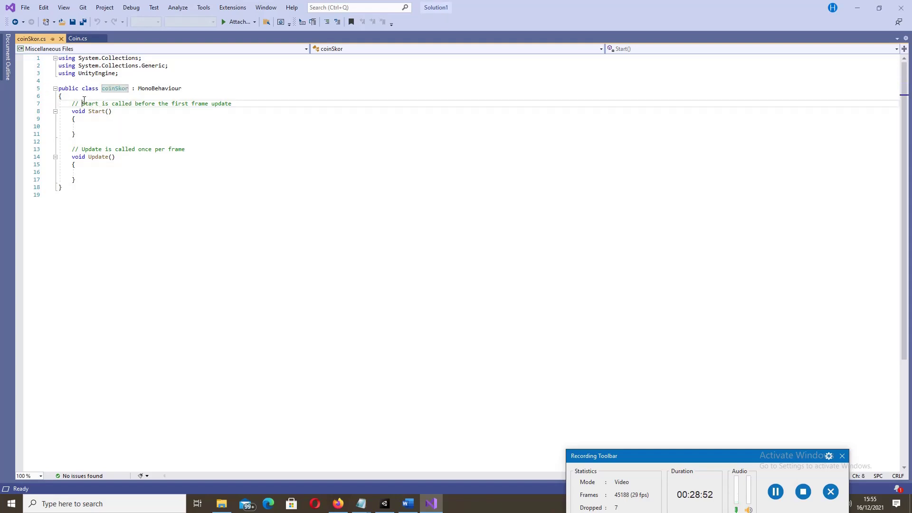
left_click(76, 98)
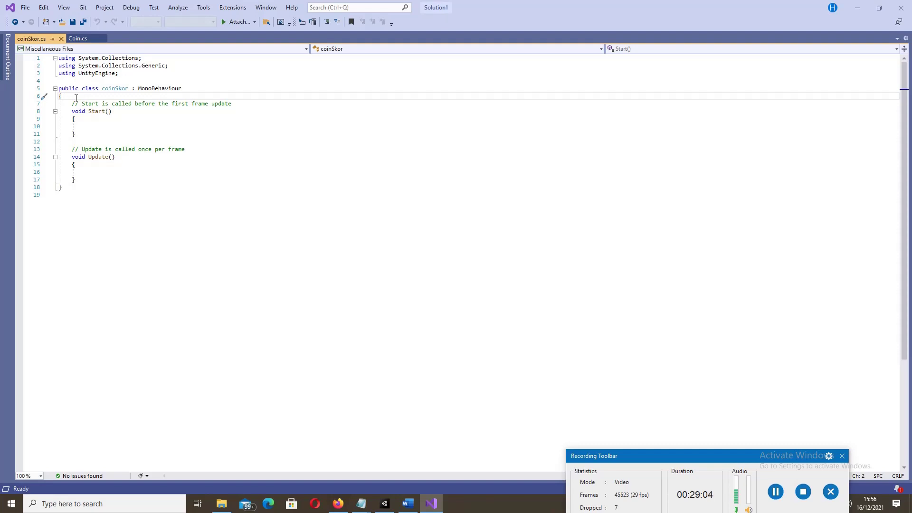
Declare 'public static int hitungCoin;' at the top of the coinSkor class body
key("Return")
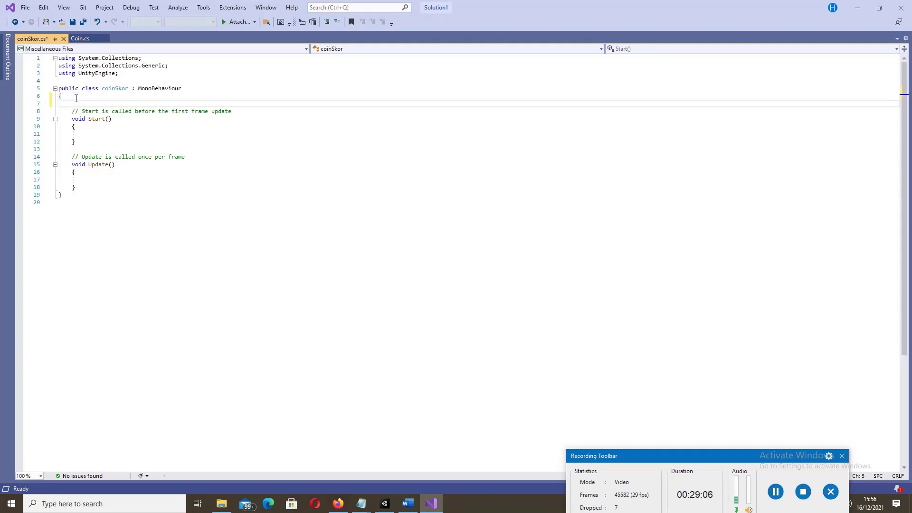
type("publ")
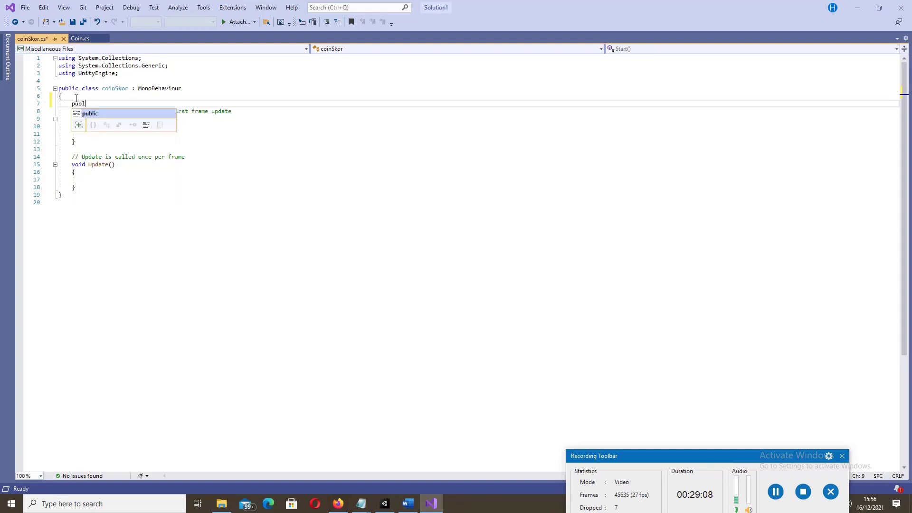
type("ic")
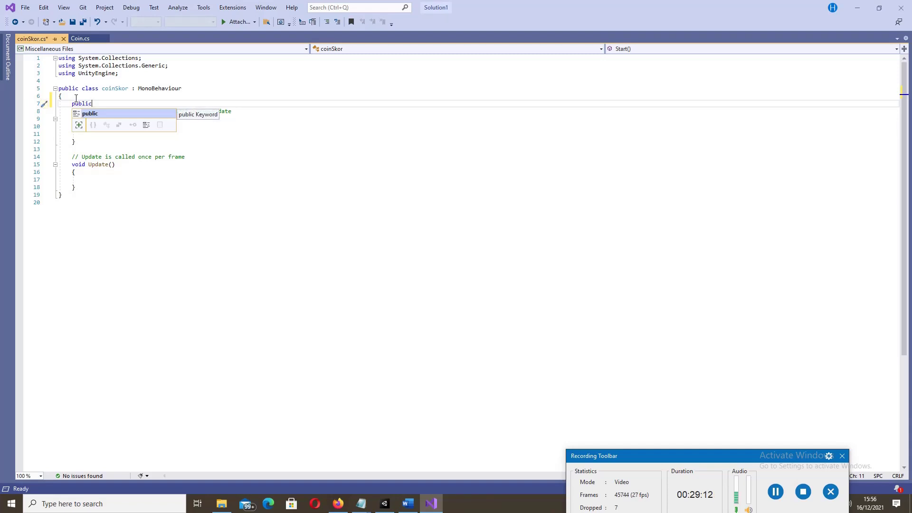
type(" sta")
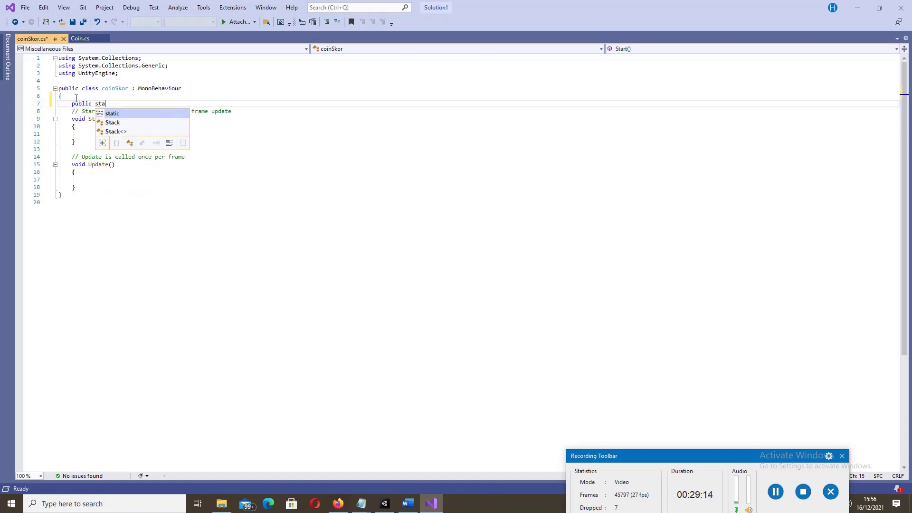
type("tic")
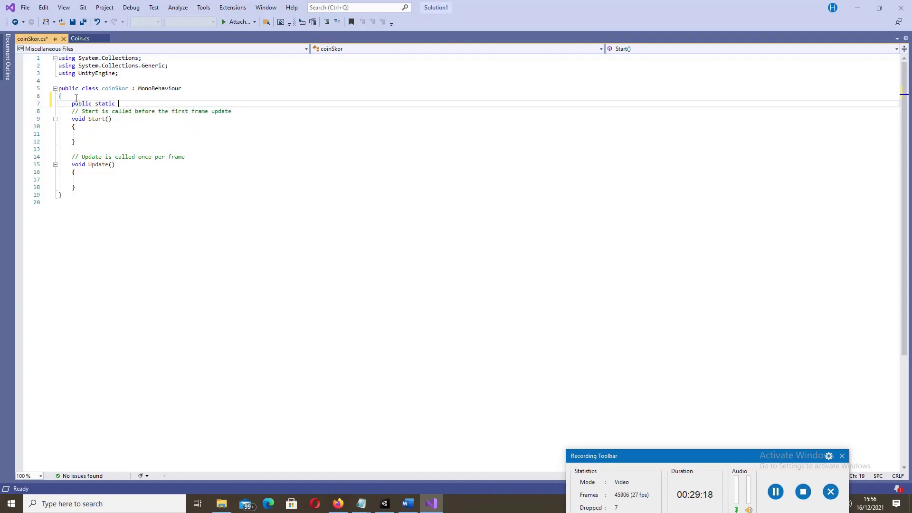
type(" int")
type("hit")
type("ung")
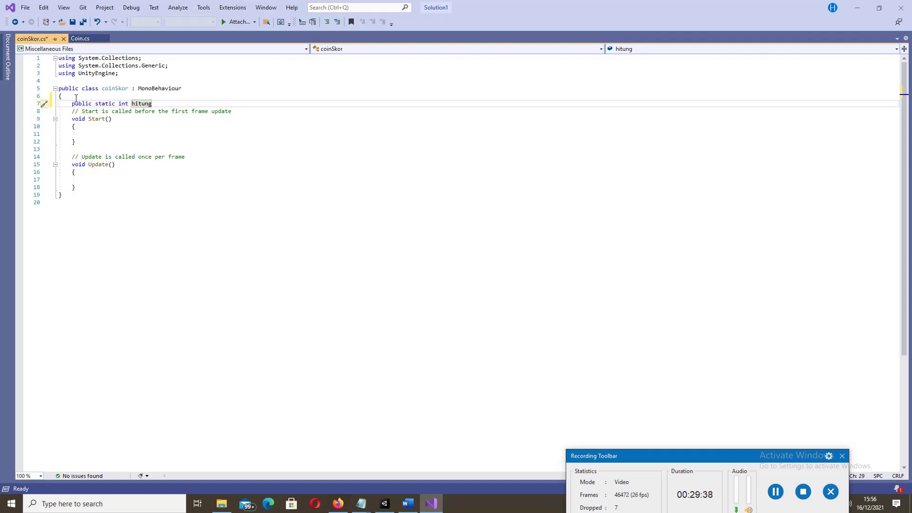
type("C")
type("oin")
type(";")
Add a 'Text hitungCoinText;' field on the line below hitungCoin
key("Return")
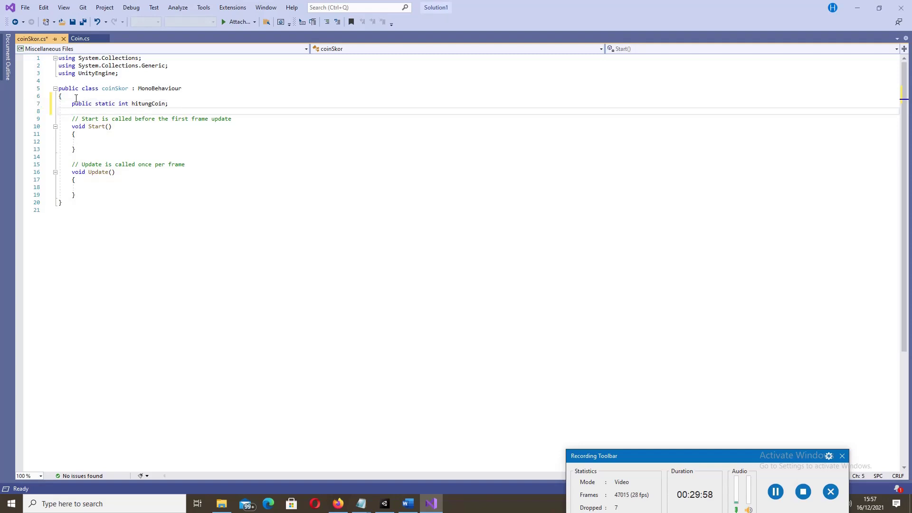
type("t")
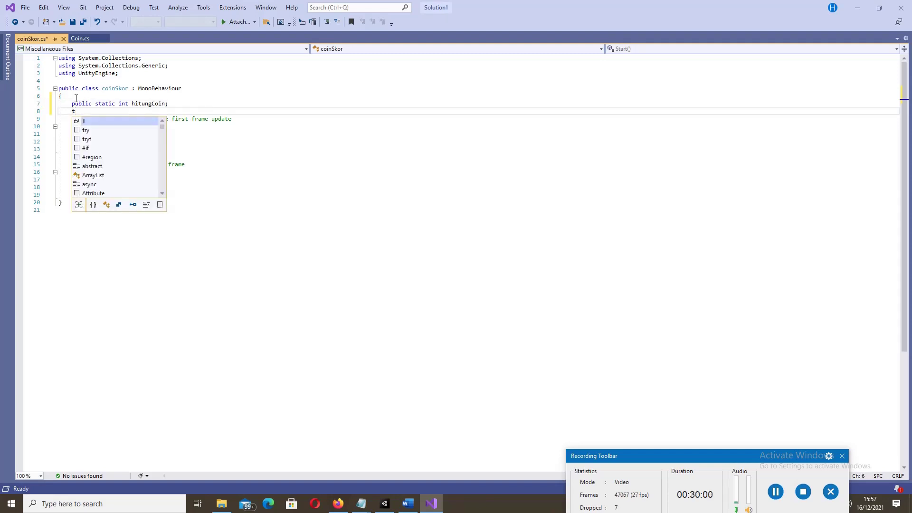
key("BackSpace")
key("BackSpace")
type("text")
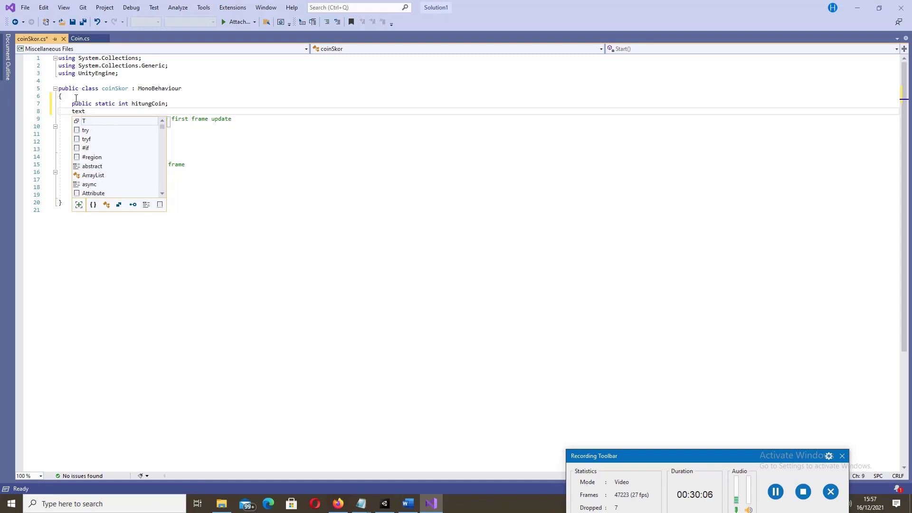
key("BackSpace")
key("BackSpace")
key("BackSpace")
key("BackSpace")
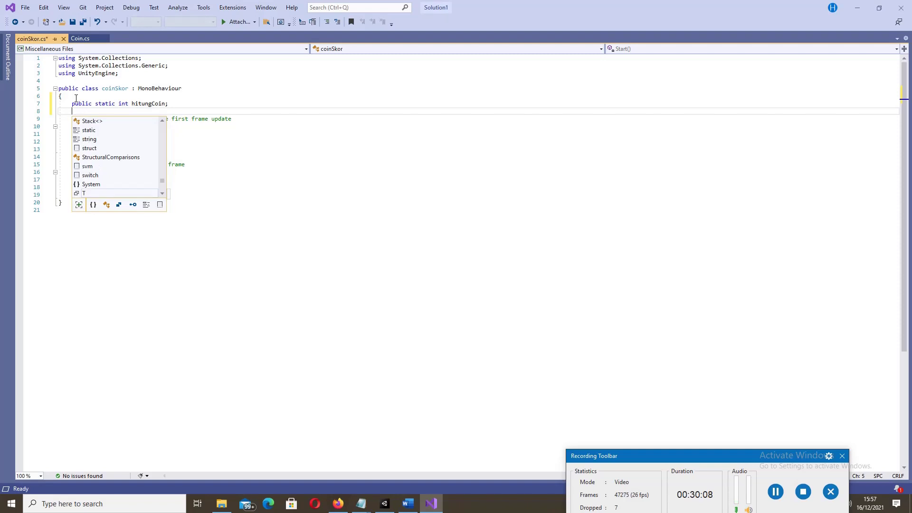
type("T")
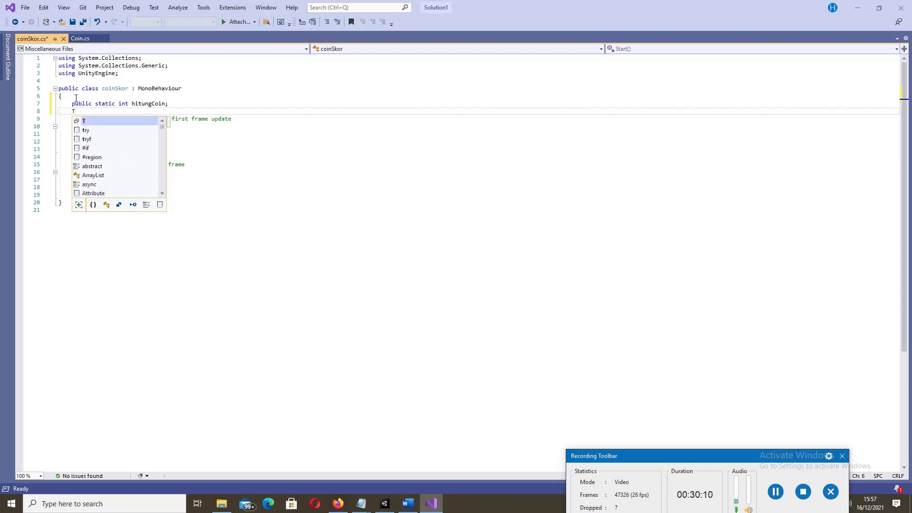
type("ext")
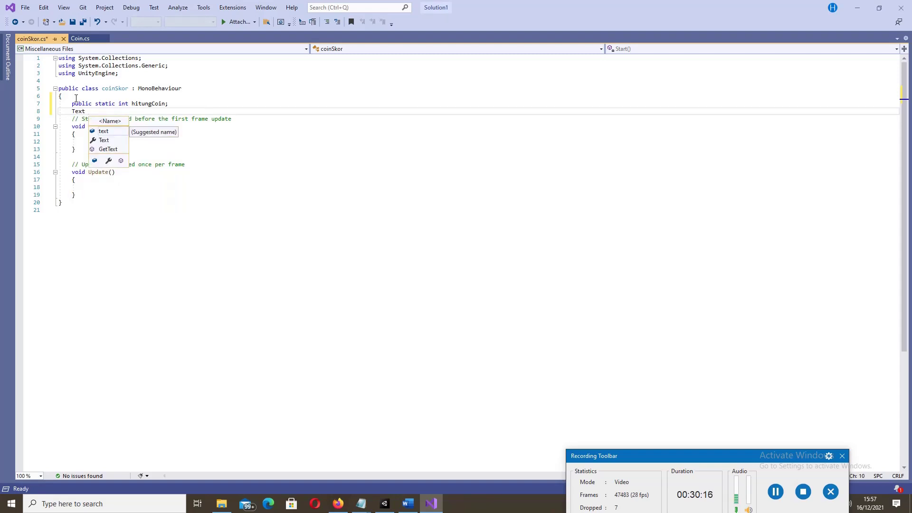
type(" hitun")
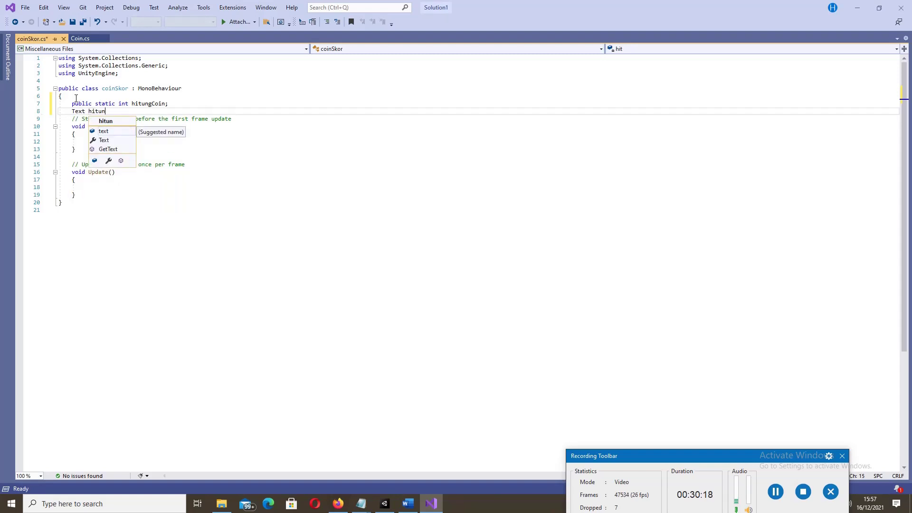
type("g")
type("Coin")
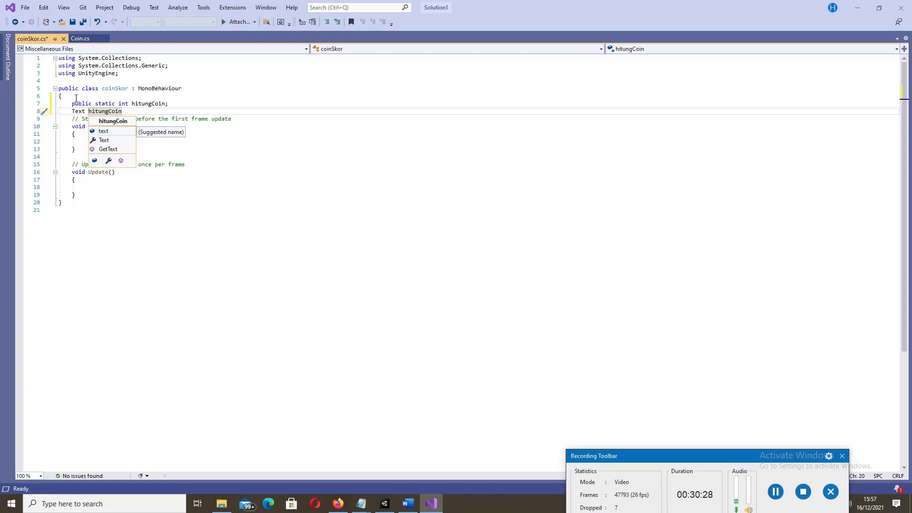
type("Text")
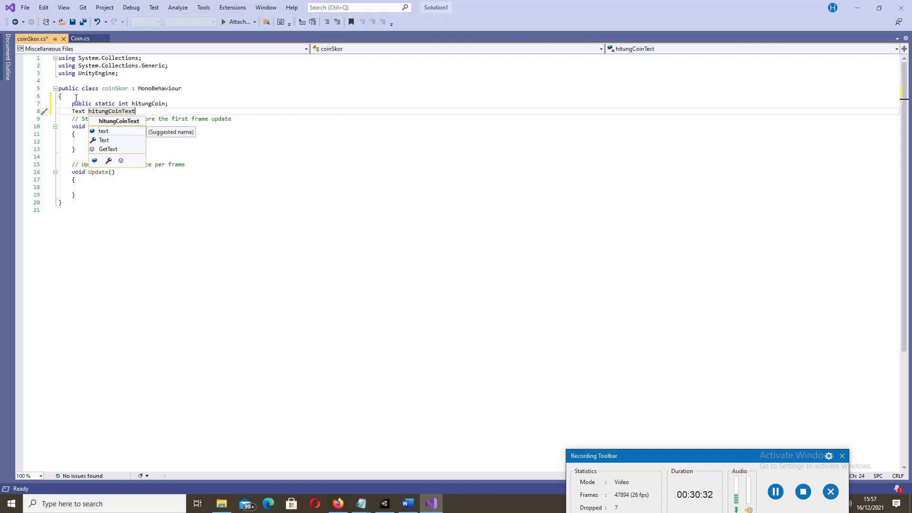
type(";")
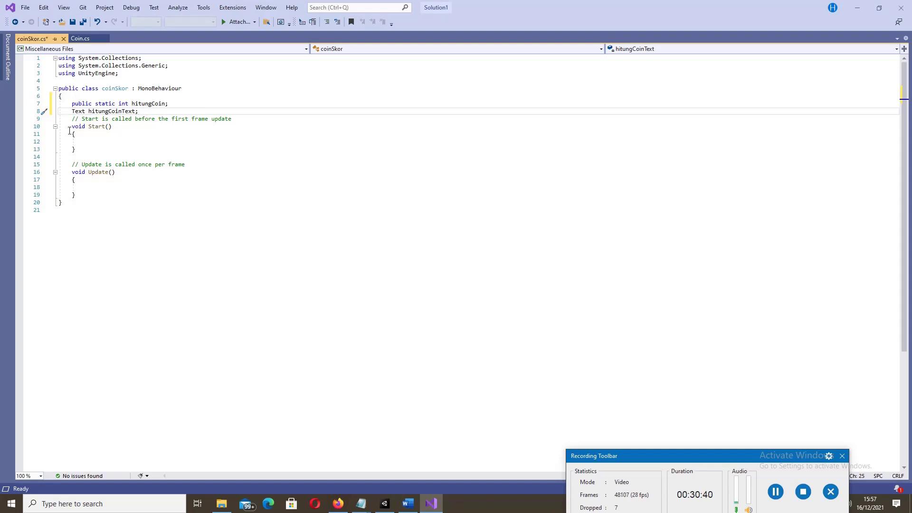
left_click(83, 140)
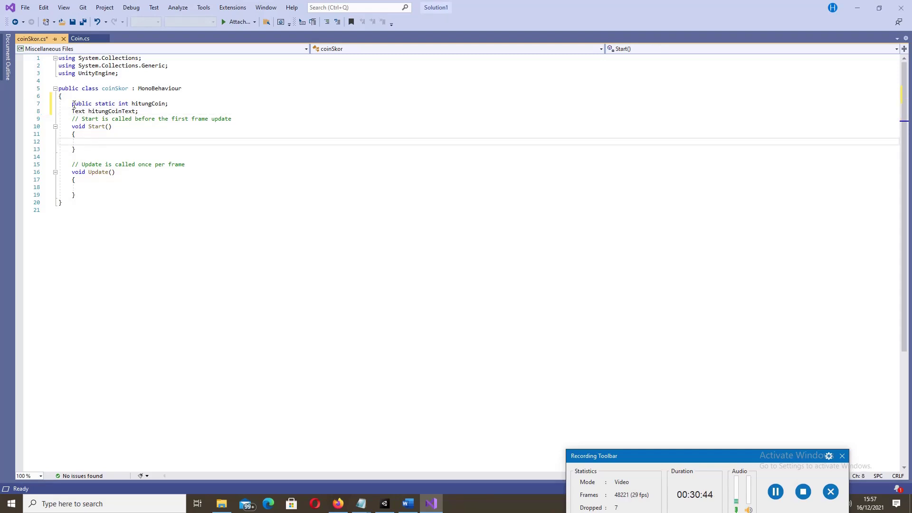
left_click(72, 104)
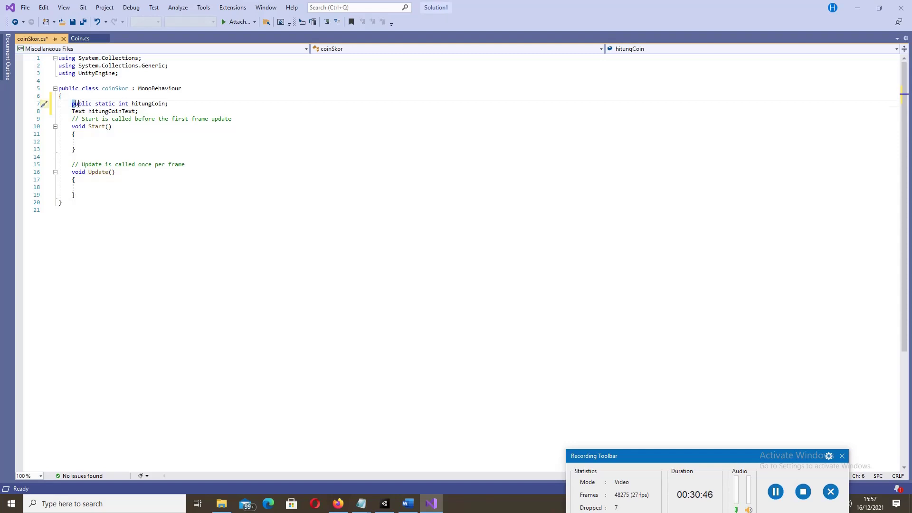
left_click_drag(72, 104, 167, 103)
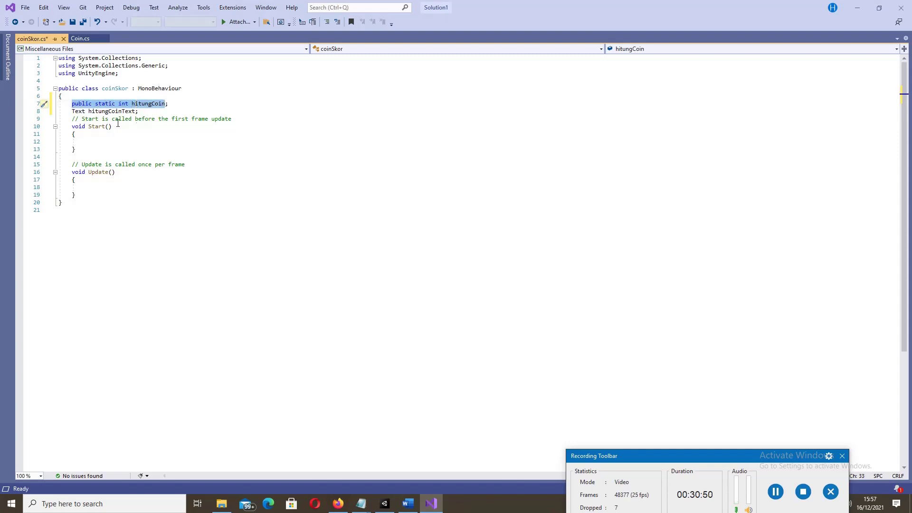
left_click_drag(71, 111, 86, 110)
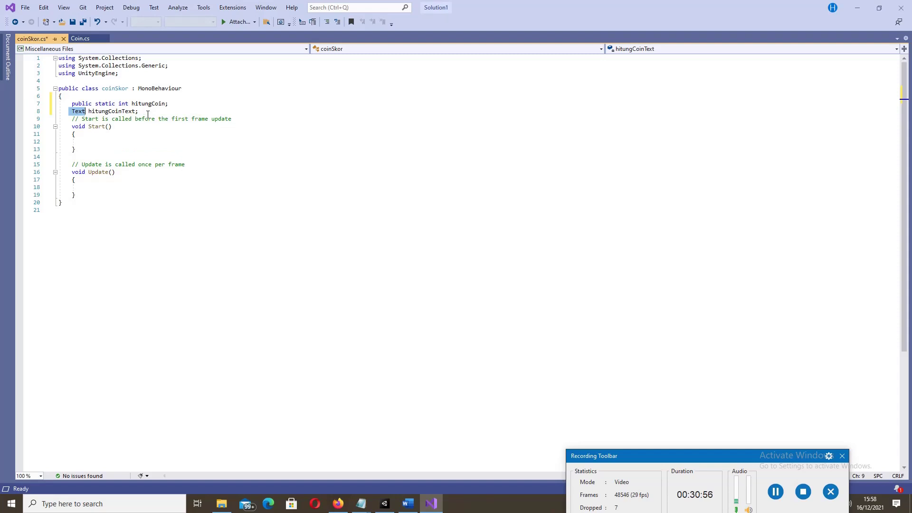
left_click(144, 110)
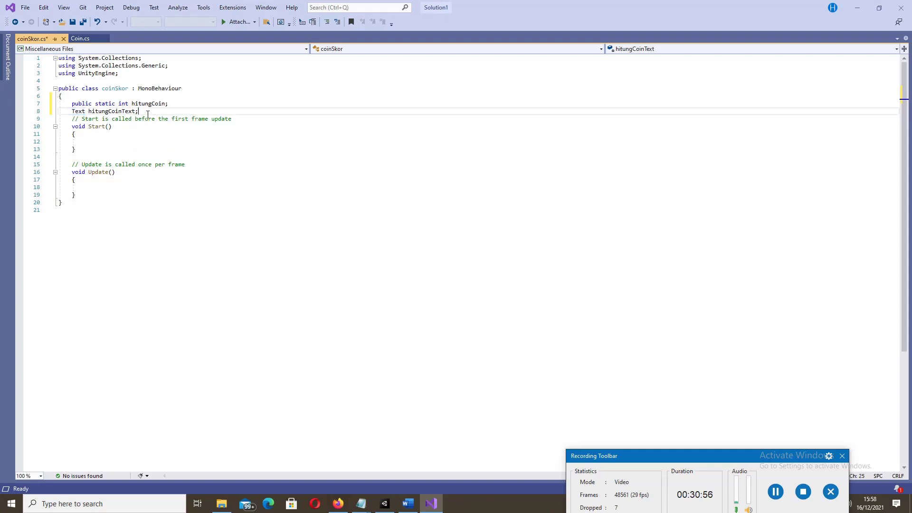
left_click(90, 141)
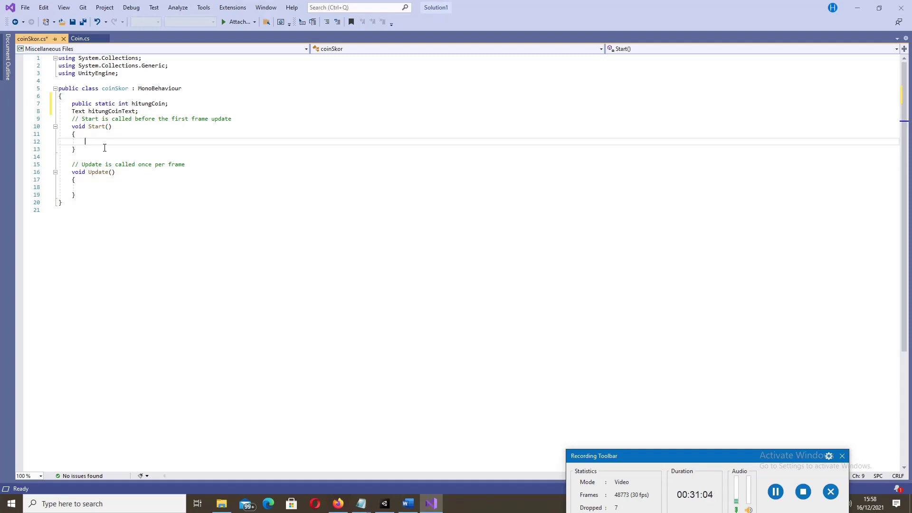
In Start(), write 'hitungCoin = 0;' using the IntelliSense completion
type("hit")
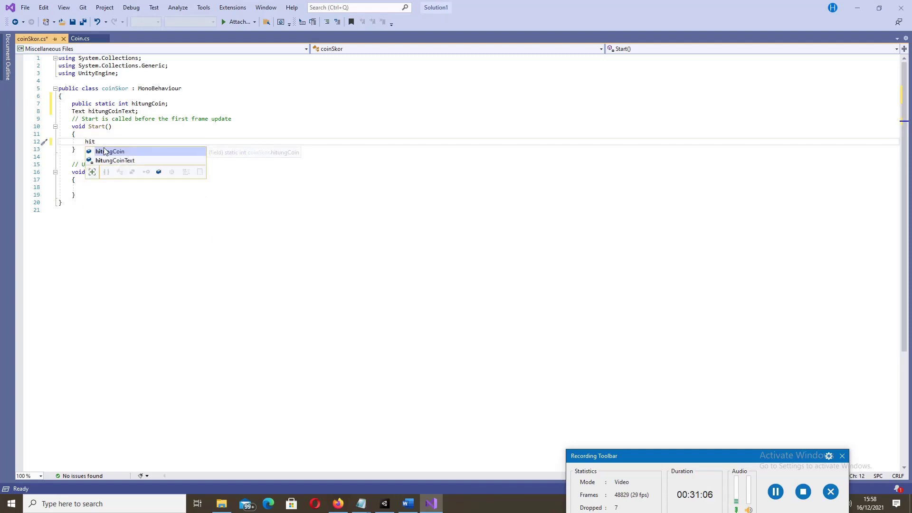
double_click(108, 153)
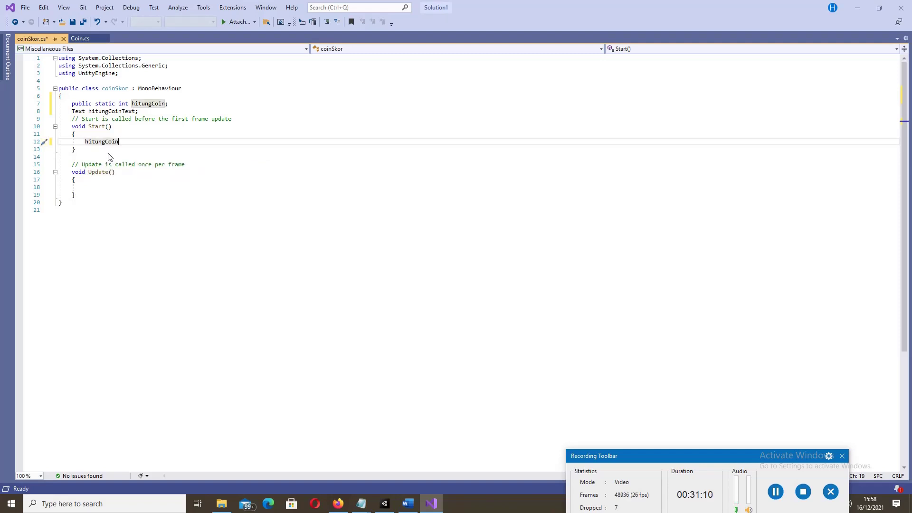
type(" =")
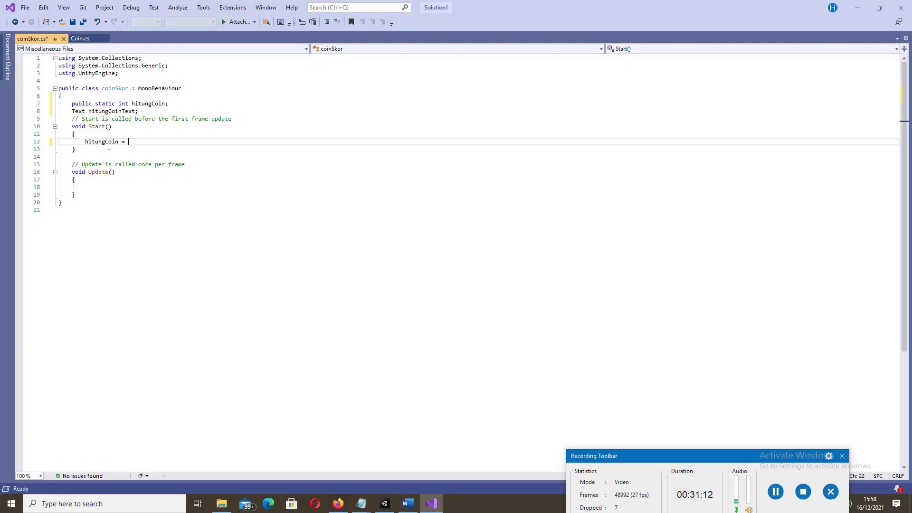
type(" 0")
type(";")
key("Return")
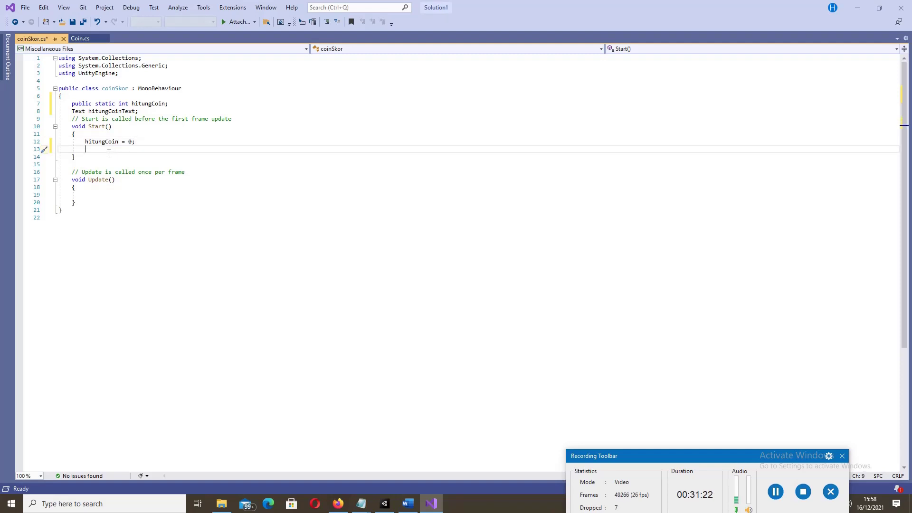
On the next line assign hitungCoinText = GetComponent<hitungCoinText>();
type("hitun")
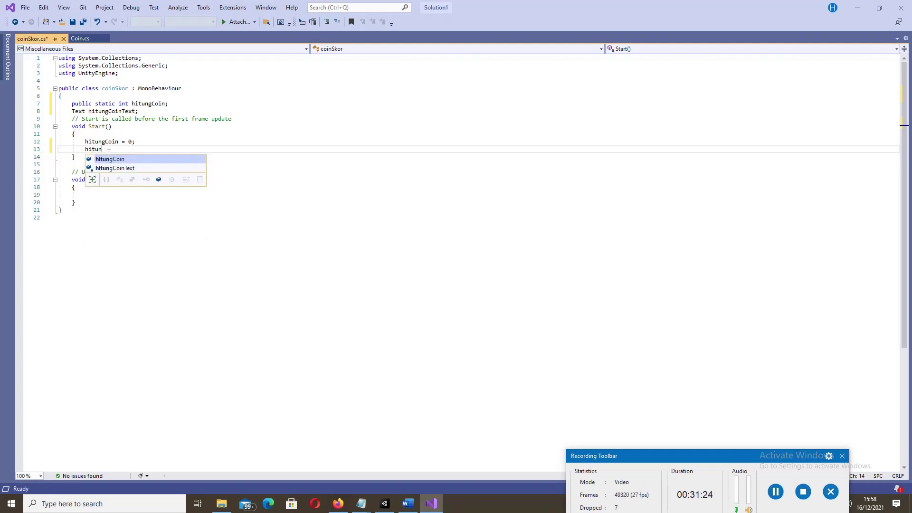
type("g")
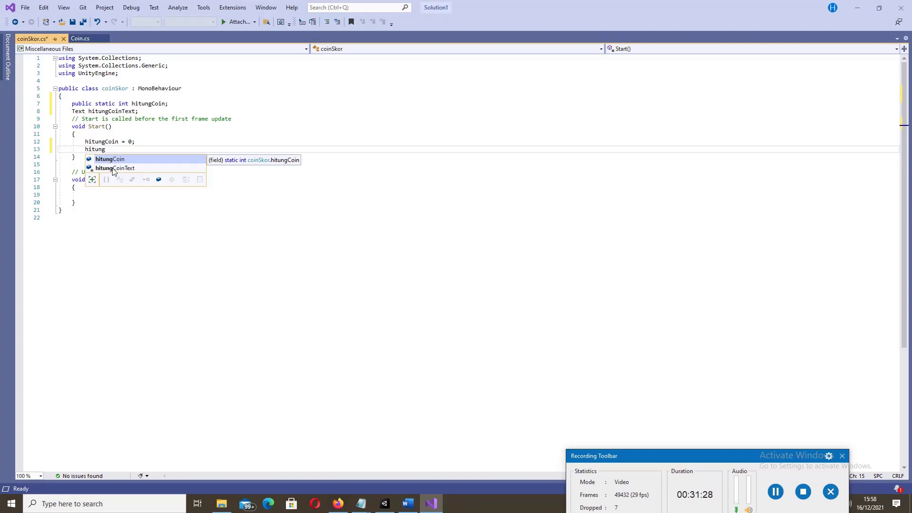
double_click(113, 169)
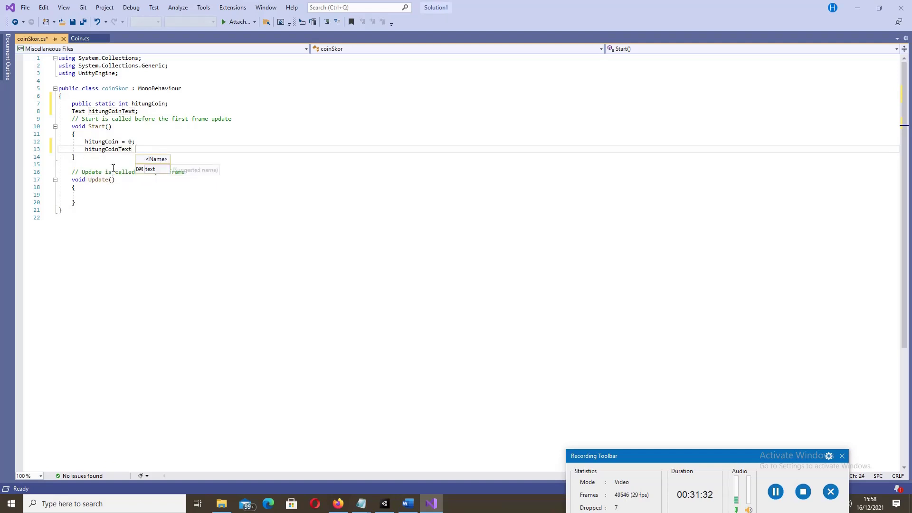
type("=")
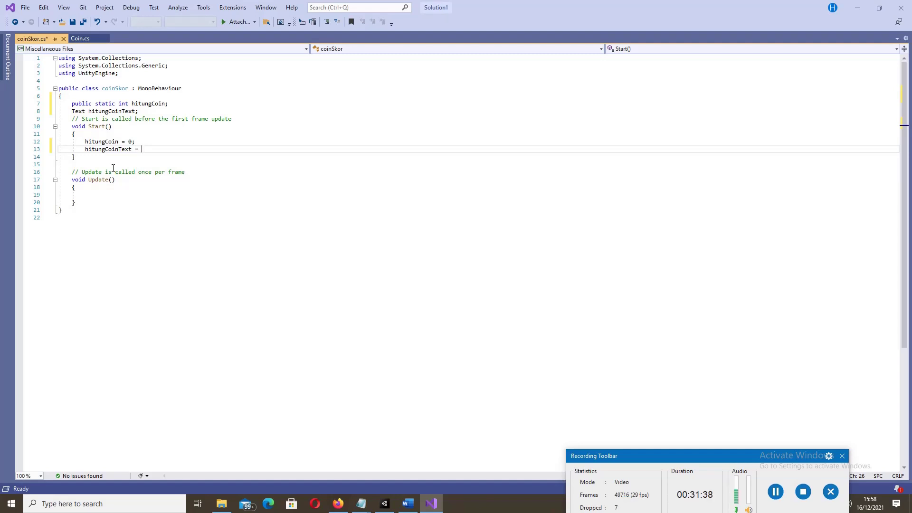
type("Get")
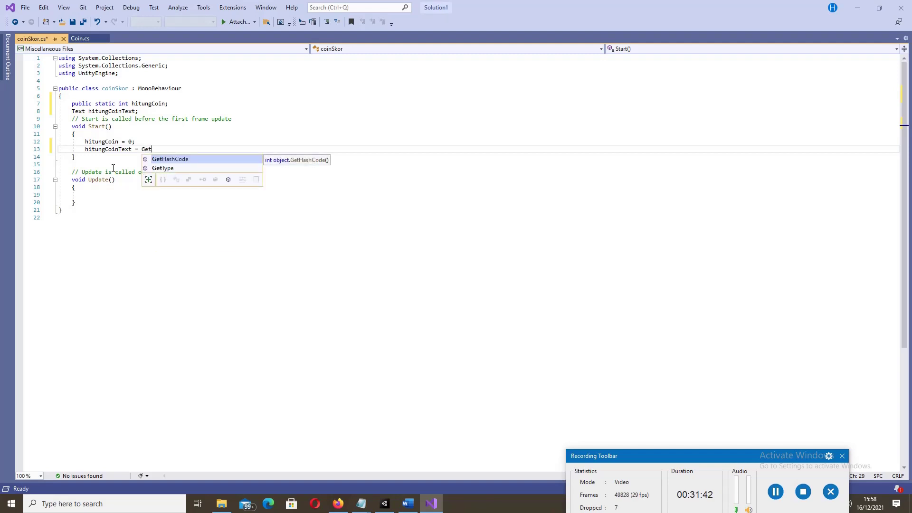
type("Com")
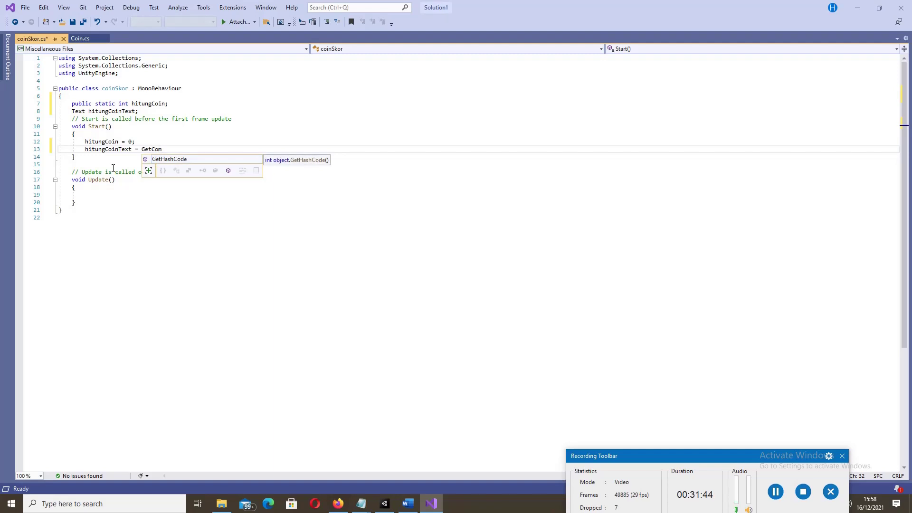
type("pon")
type("ent")
type("<")
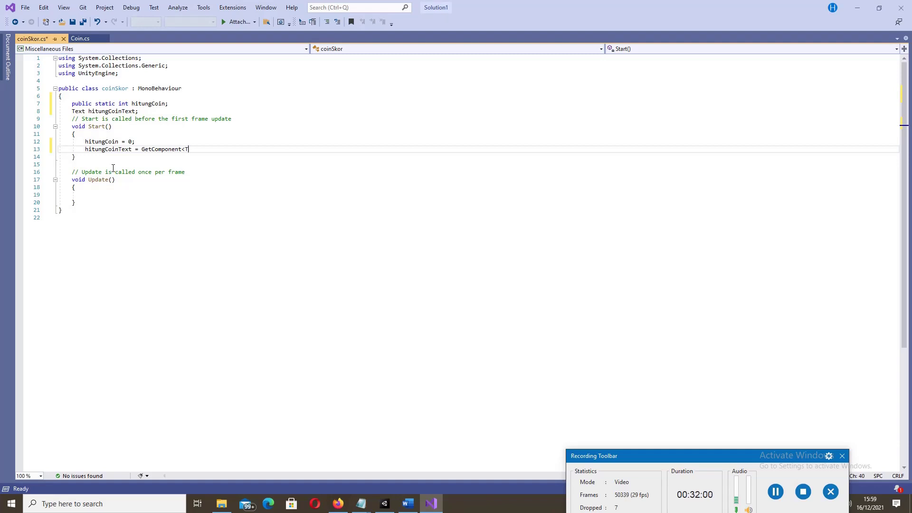
type("Textr")
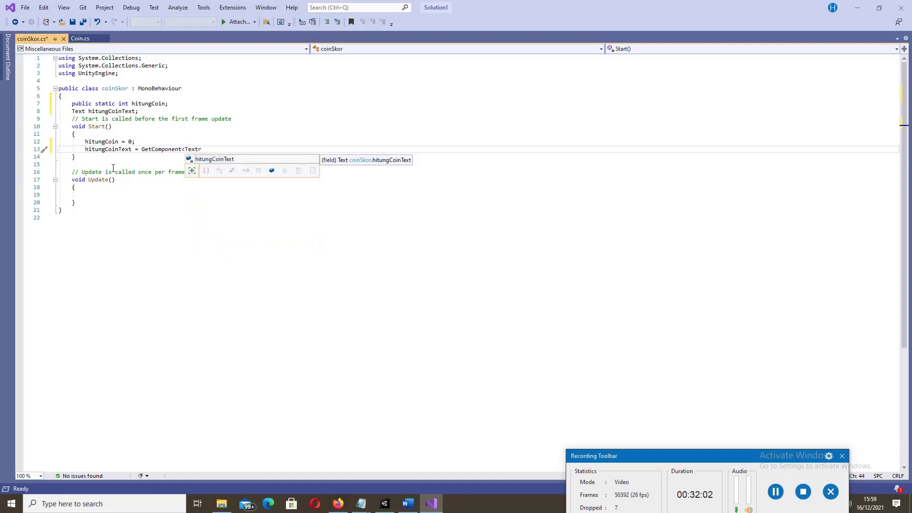
key("BackSpace")
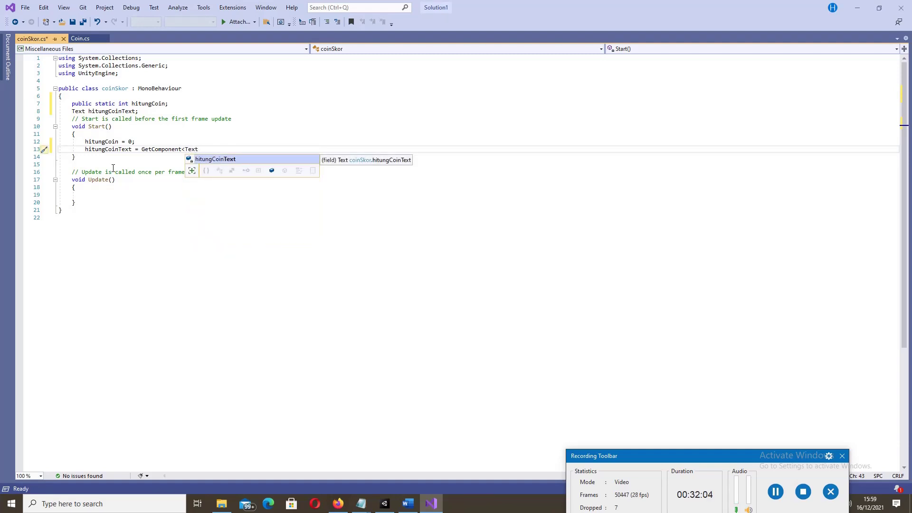
type(">")
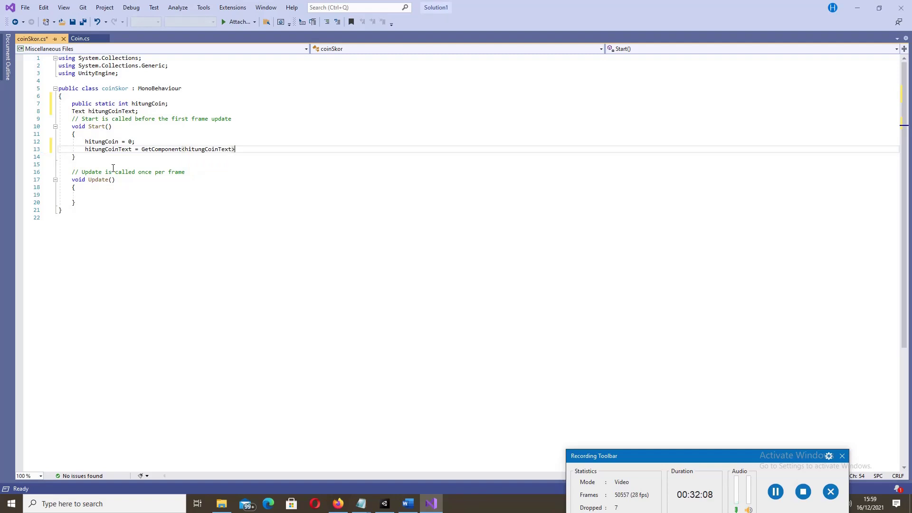
type("(")
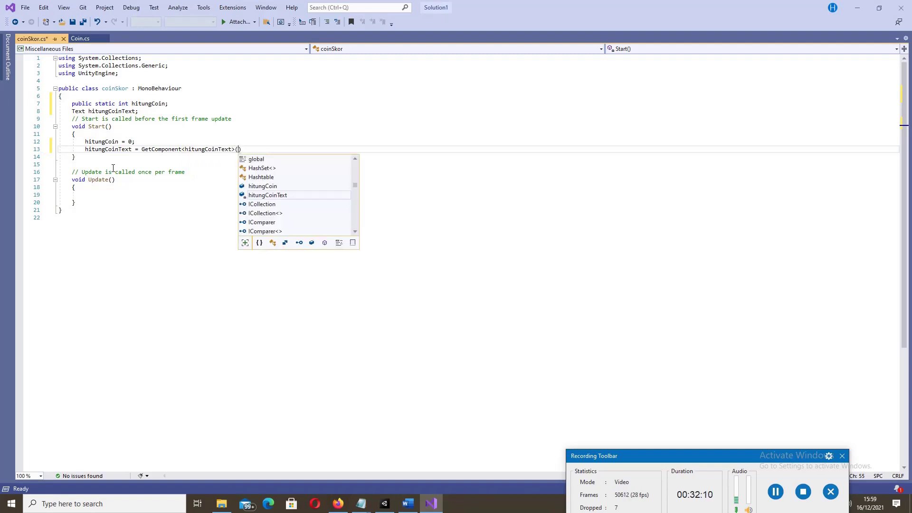
type(");")
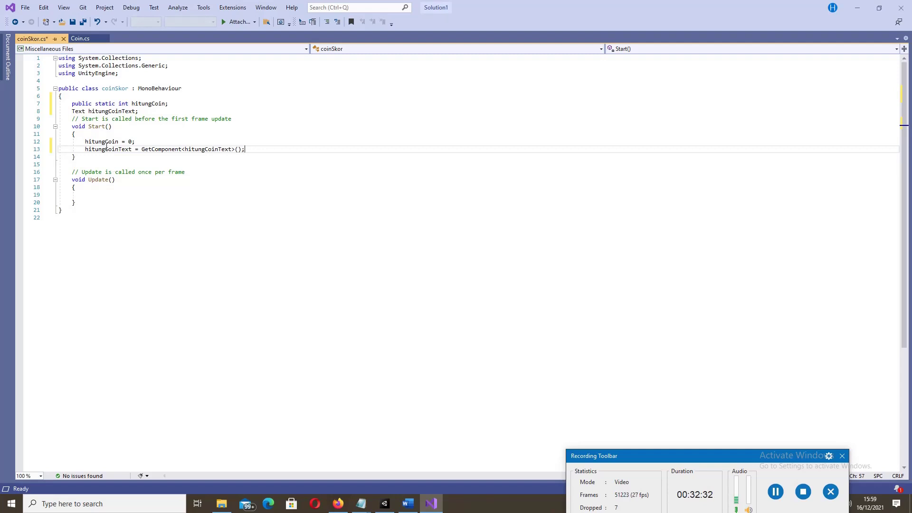
left_click_drag(86, 149, 232, 152)
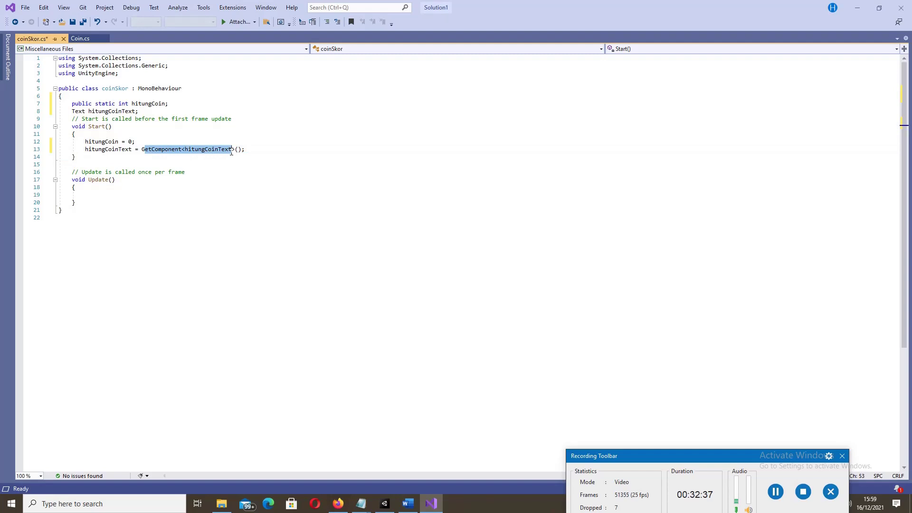
Write 'hitungCoinText.text = hitungCoin.ToString();' in Update() and save coinSkor.cs
left_click(86, 197)
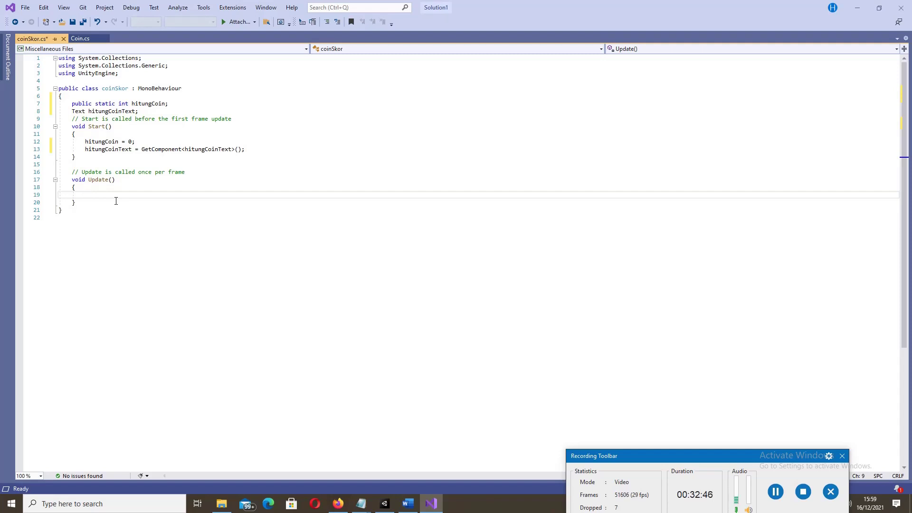
type("hi")
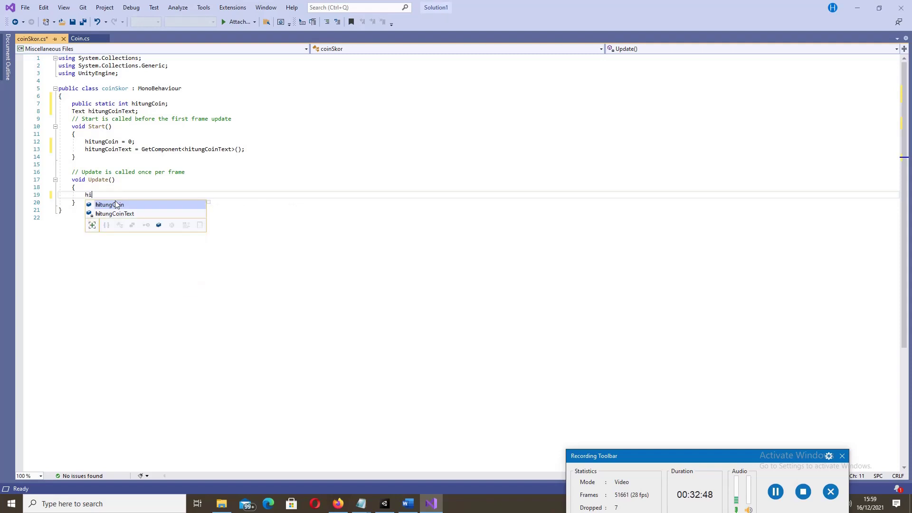
type("tung")
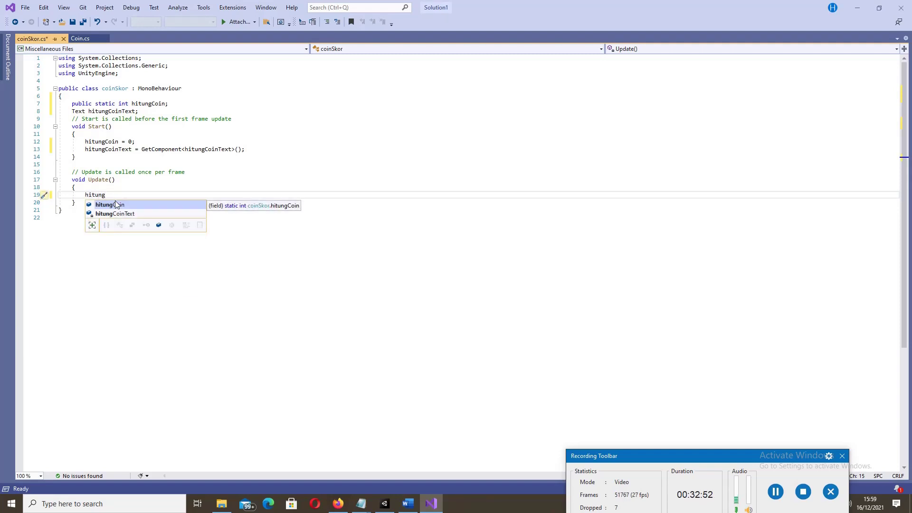
double_click(122, 214)
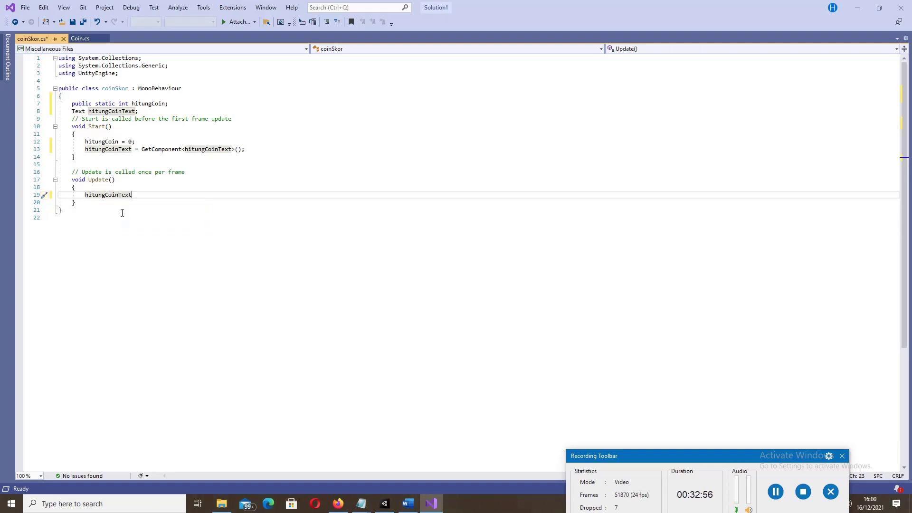
type(".text")
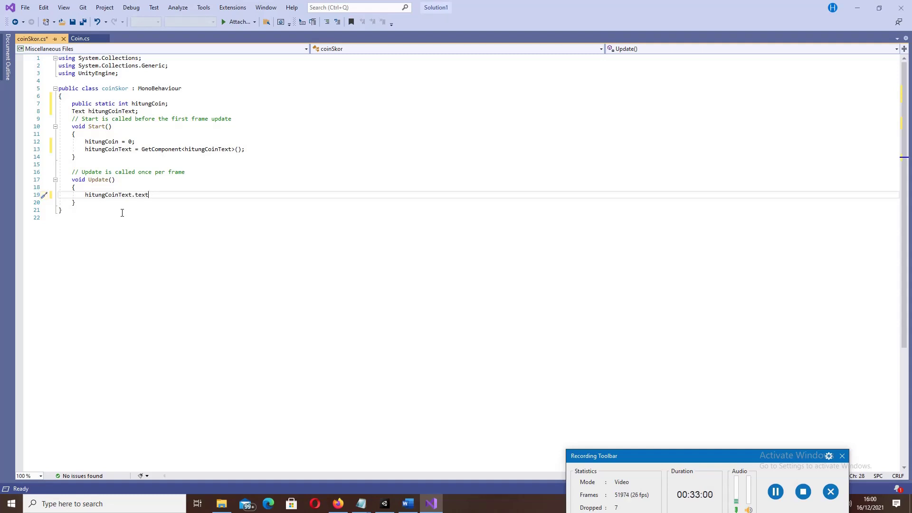
type(" -")
key("BackSpace")
type("= ")
type("hi")
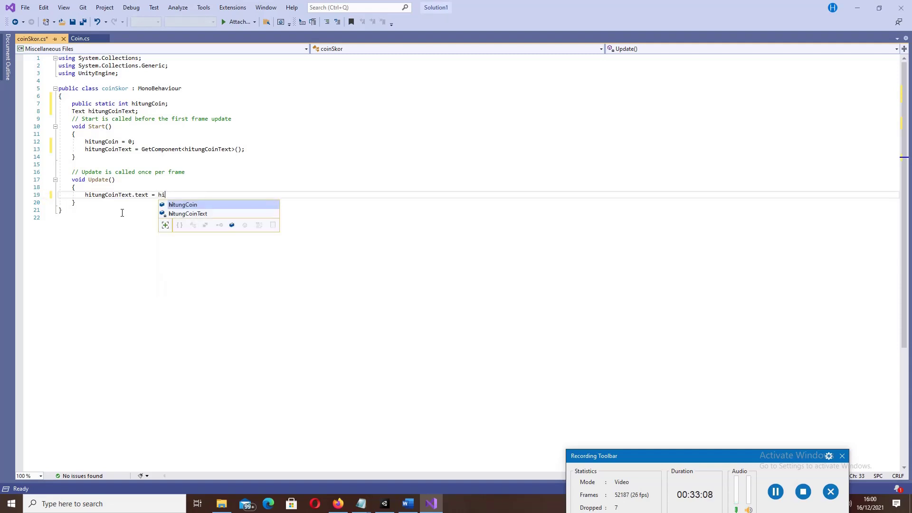
type("tu")
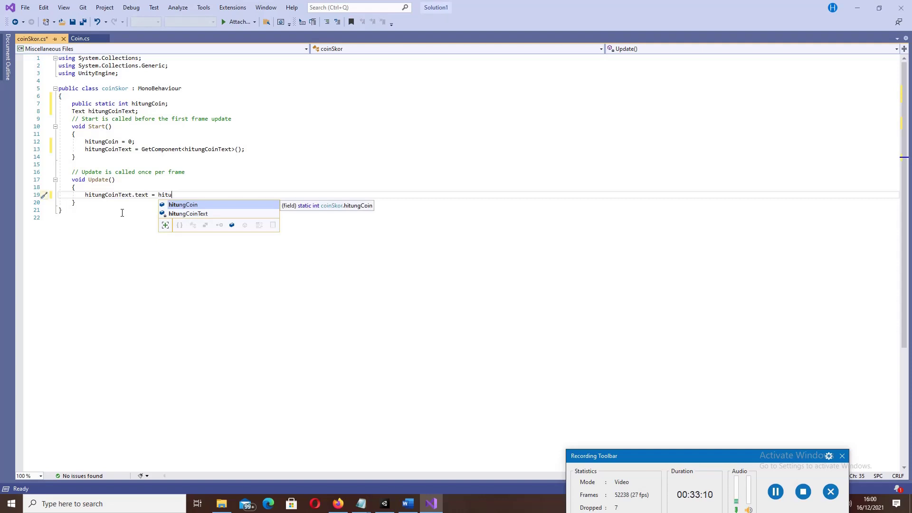
double_click(199, 205)
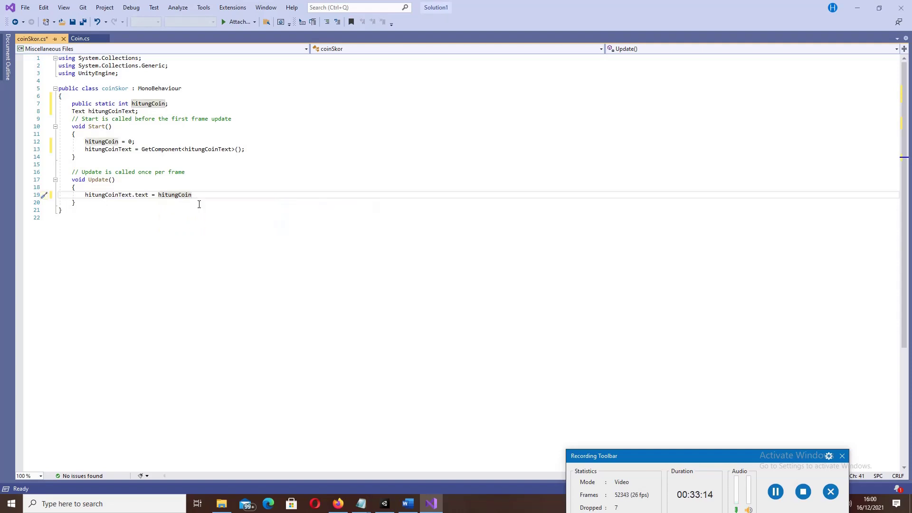
type(".")
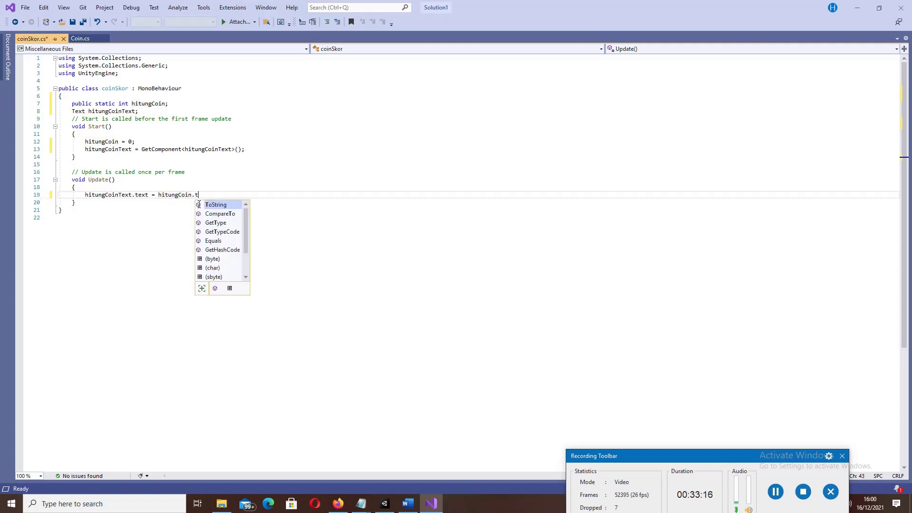
type("to")
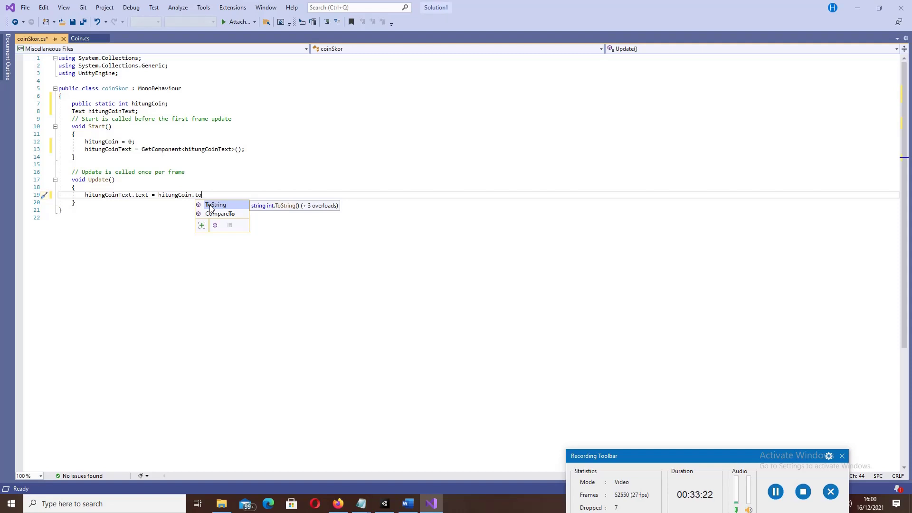
double_click(210, 208)
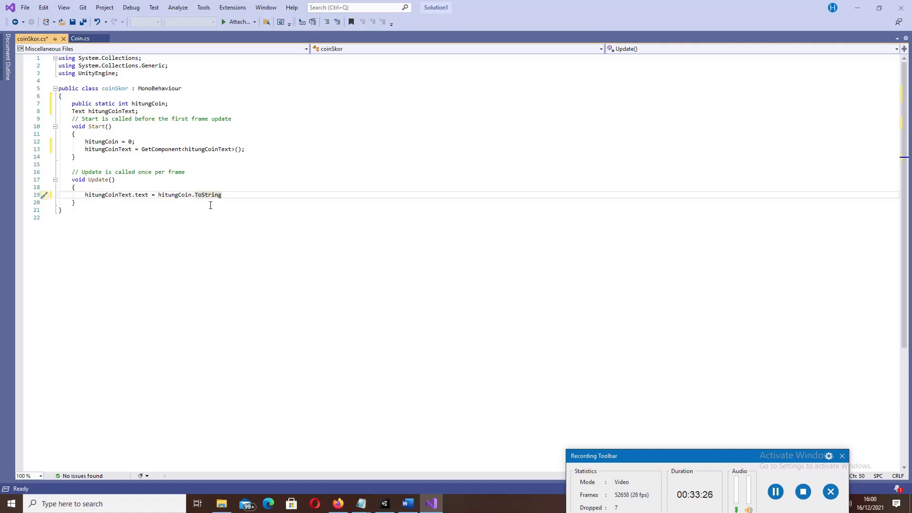
type("()")
type(";")
left_click(71, 23)
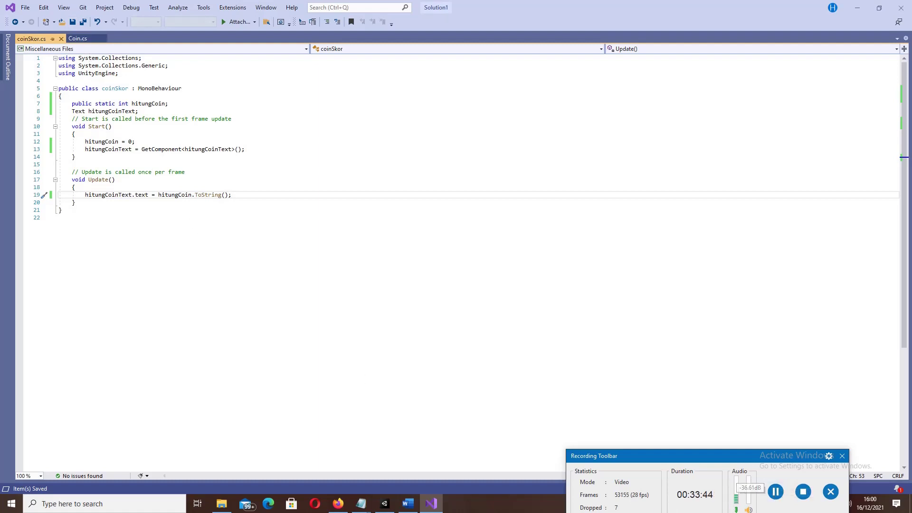
mouse_move(385, 507)
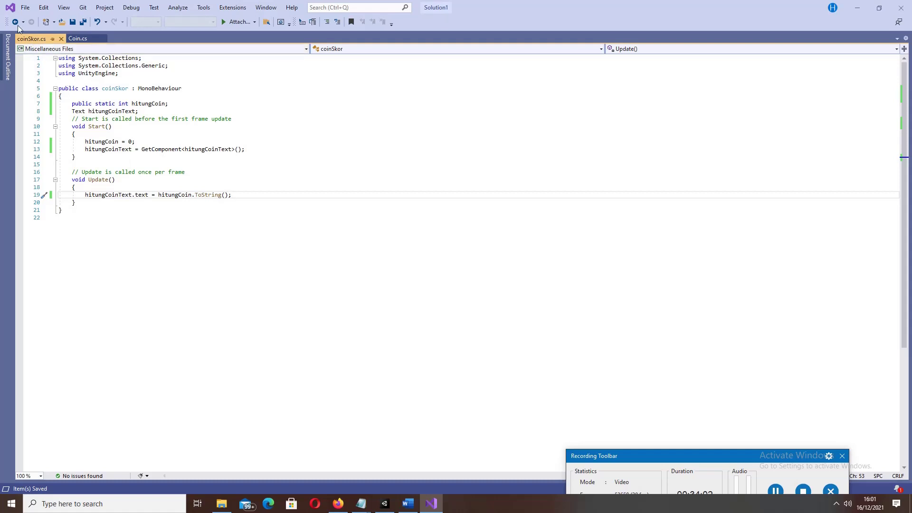
Review Coin.cs's collision code, pin the coinSkor.cs tab, then switch back to Unity
left_click(75, 39)
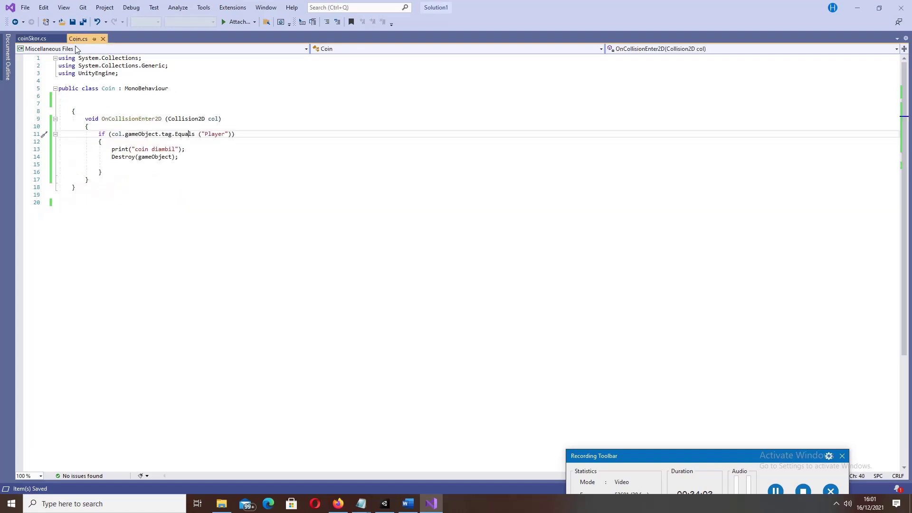
left_click(115, 165)
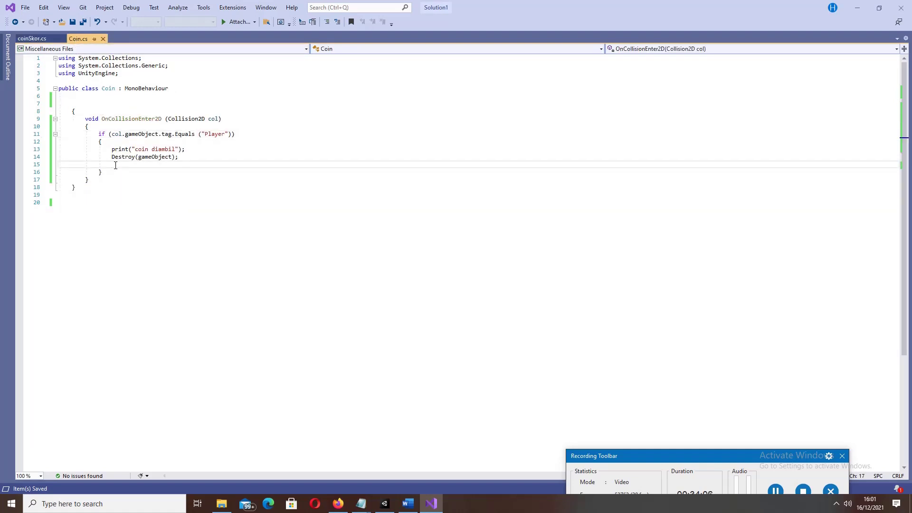
left_click(53, 38)
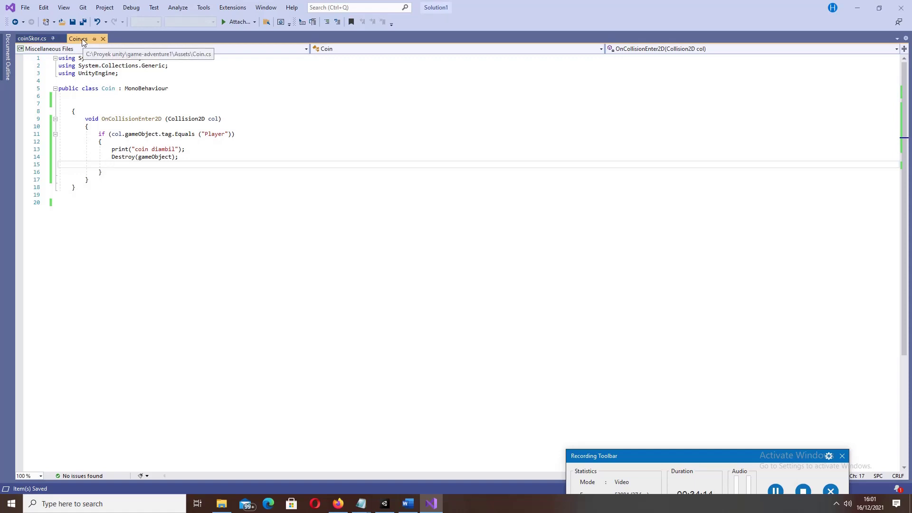
left_click(44, 40)
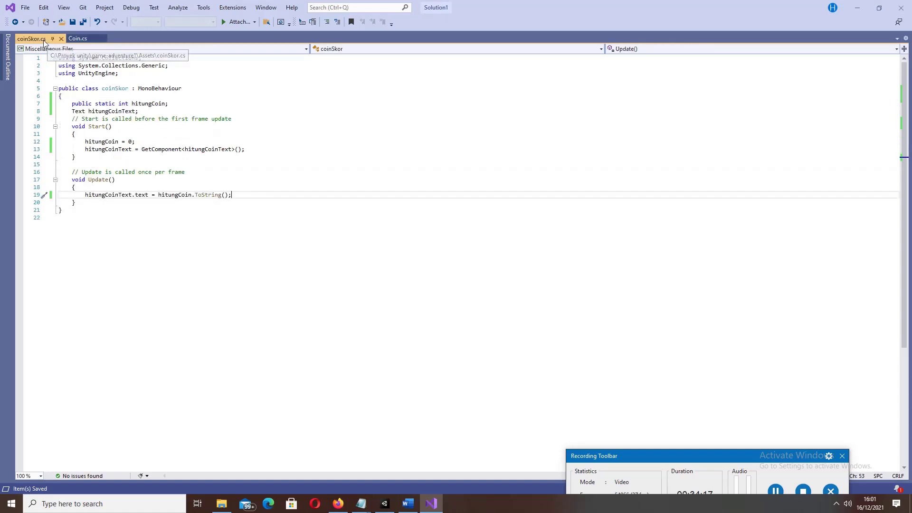
left_click(80, 40)
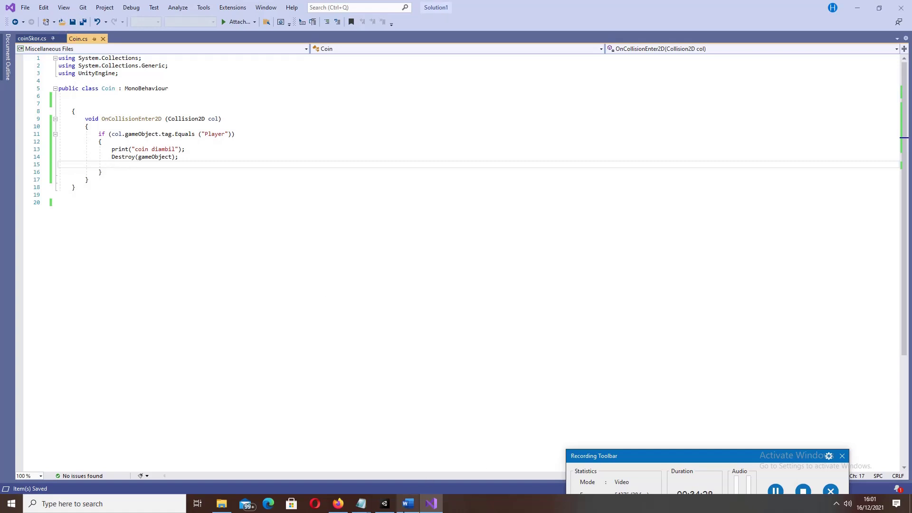
left_click(384, 504)
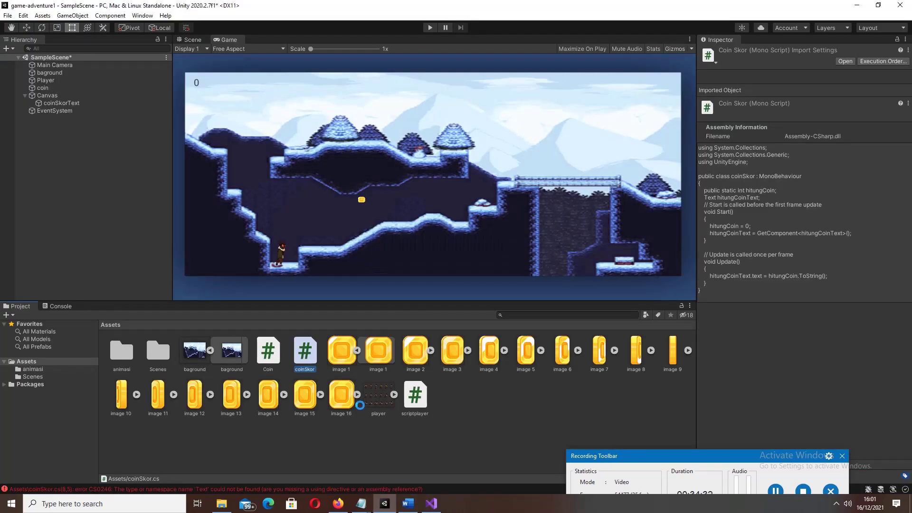
Read the Console's CS0246 'Text could not be found' error, then return to Visual Studio
left_click(62, 307)
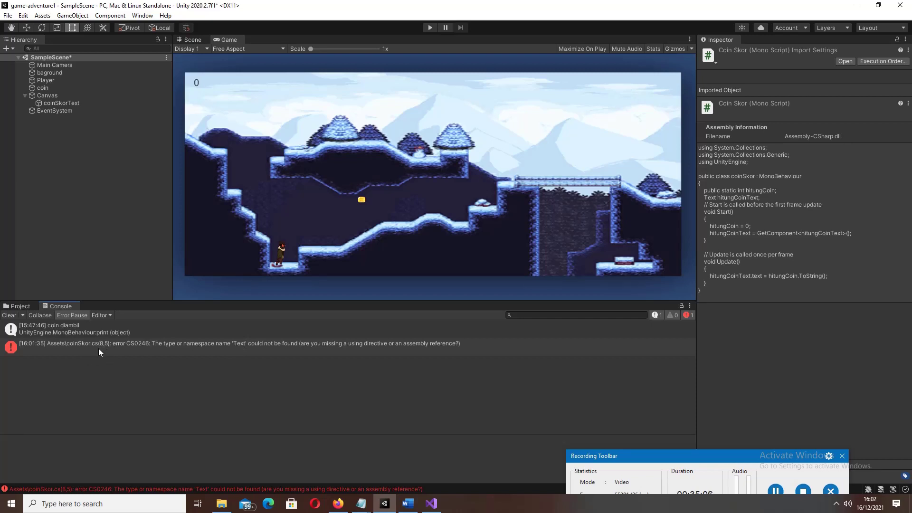
left_click(431, 504)
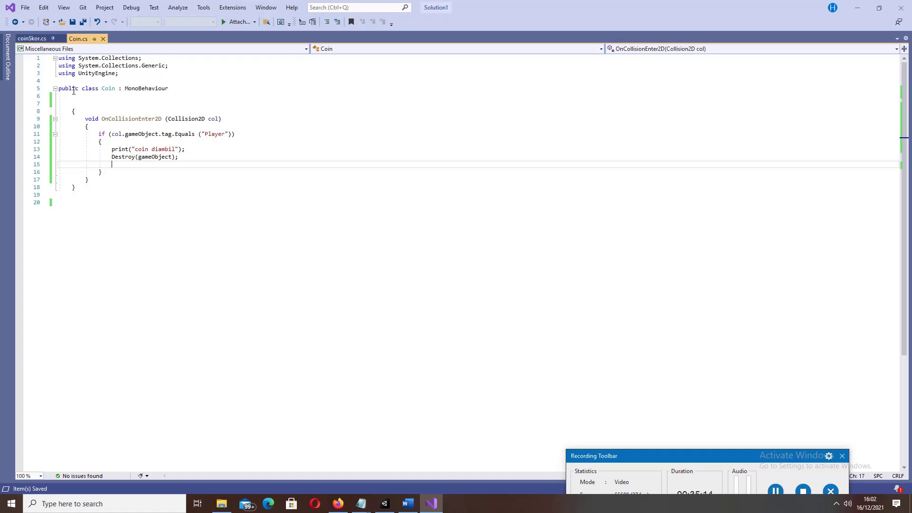
Reopen the coinSkor.cs tab and put the cursor on empty line 4 above the class
left_click(38, 39)
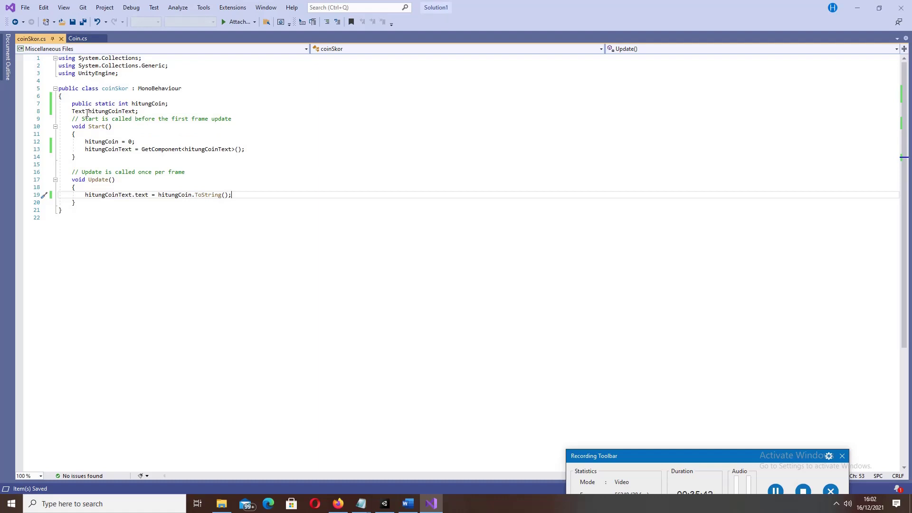
mouse_move(96, 114)
left_click(776, 491)
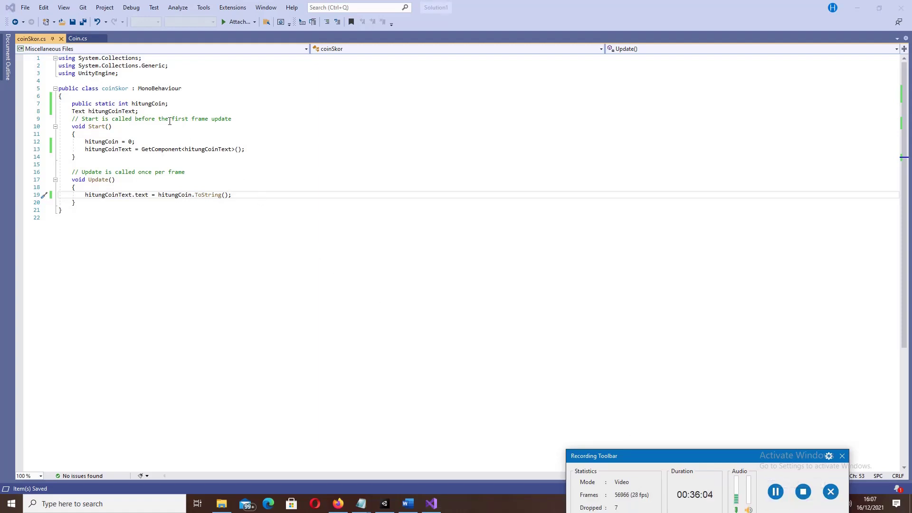
left_click(100, 80)
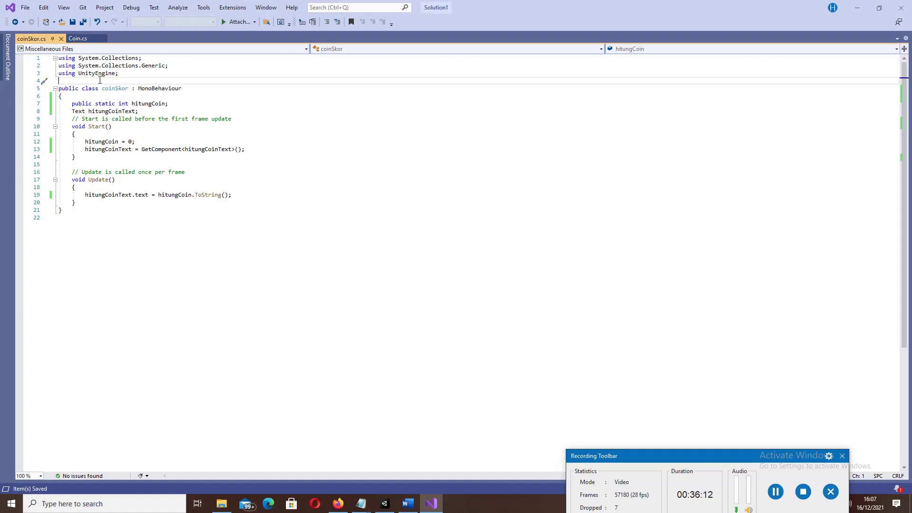
Add 'using UnityEngine.UI;' on line 4, save coinSkor.cs, and switch to Unity
type("Usin")
type(" Unity")
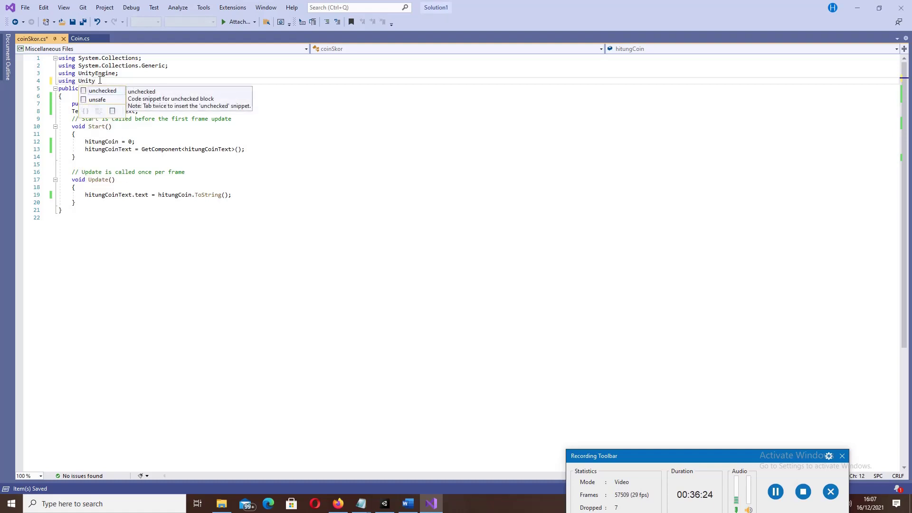
type("En")
type("gi")
type("e")
type(".UI")
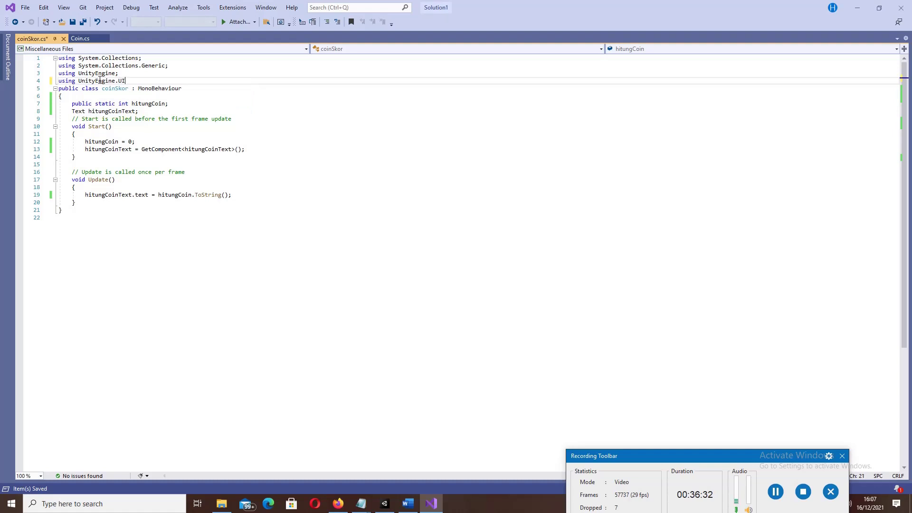
type(";")
left_click(72, 22)
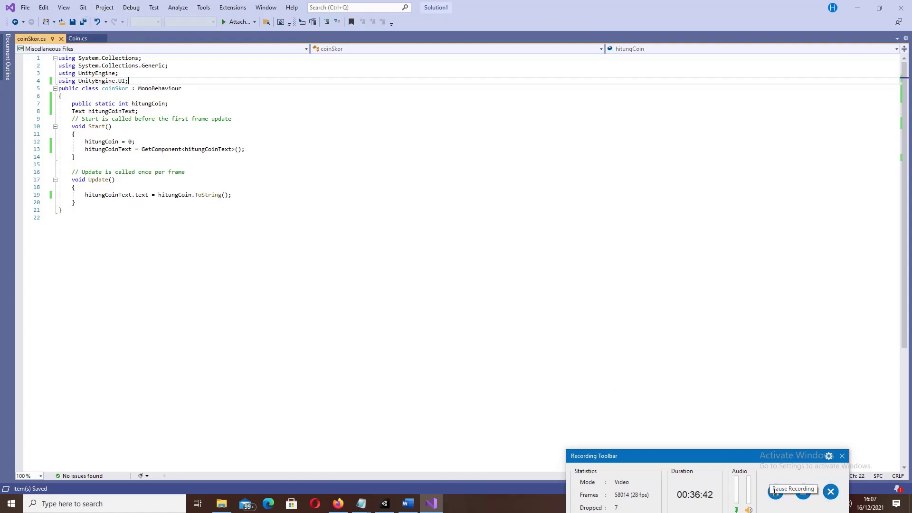
left_click(384, 504)
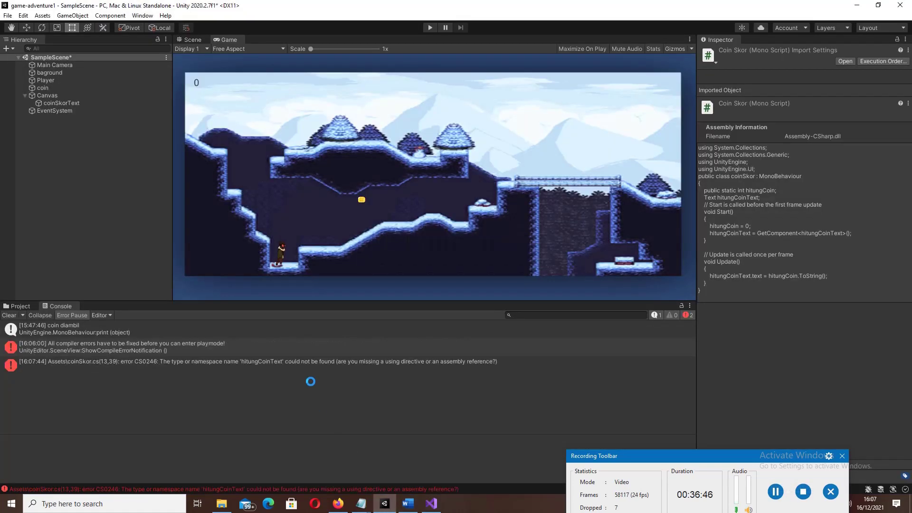
Press Play, see it blocked by the CS0246 hitungCoinText error, and go back to Visual Studio
left_click(432, 28)
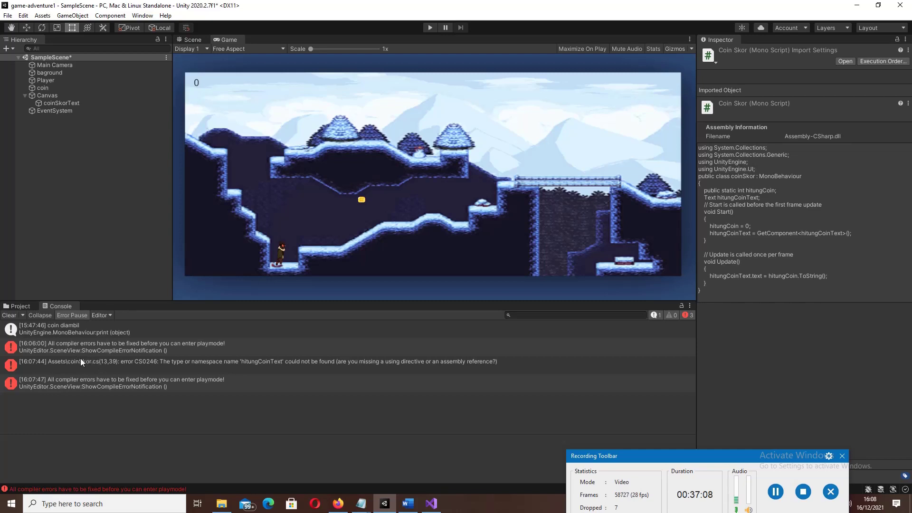
left_click(431, 503)
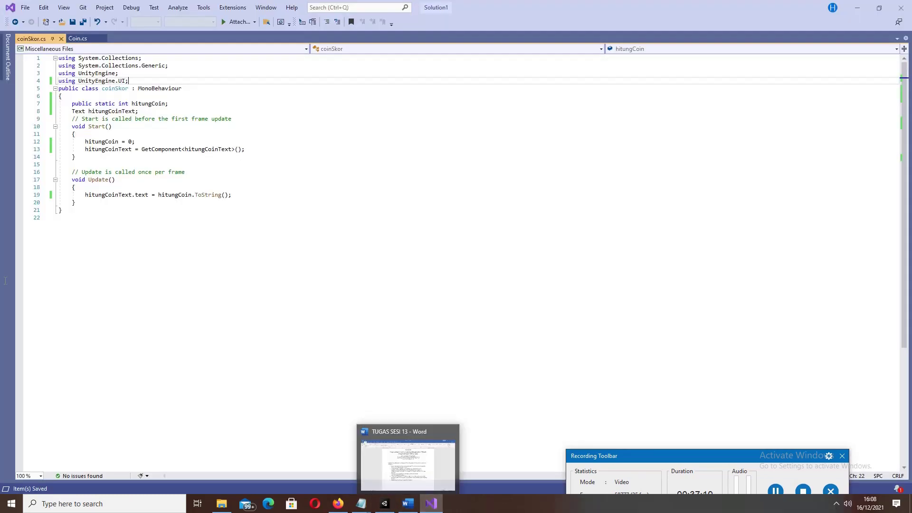
Change GetComponent<hitungCoinText>() to GetComponent<Text>() on line 13 and save coinSkor.cs
left_click(82, 149)
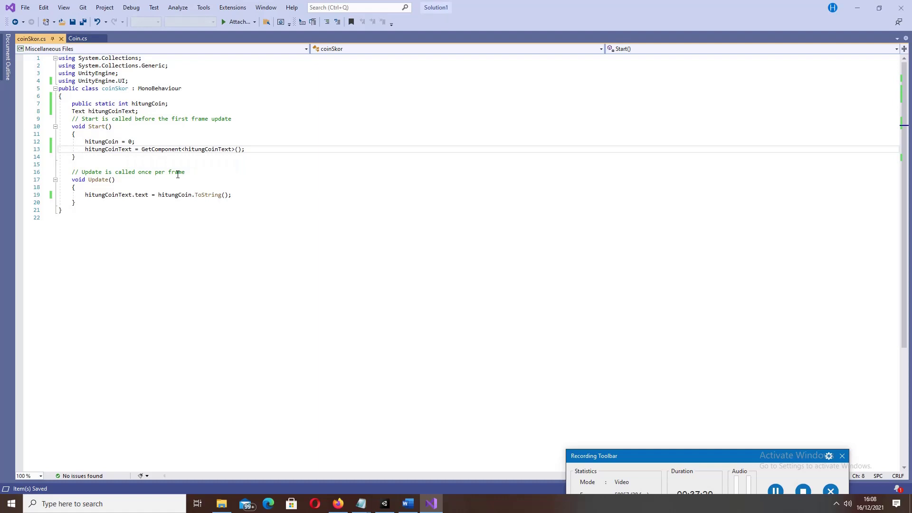
left_click(776, 490)
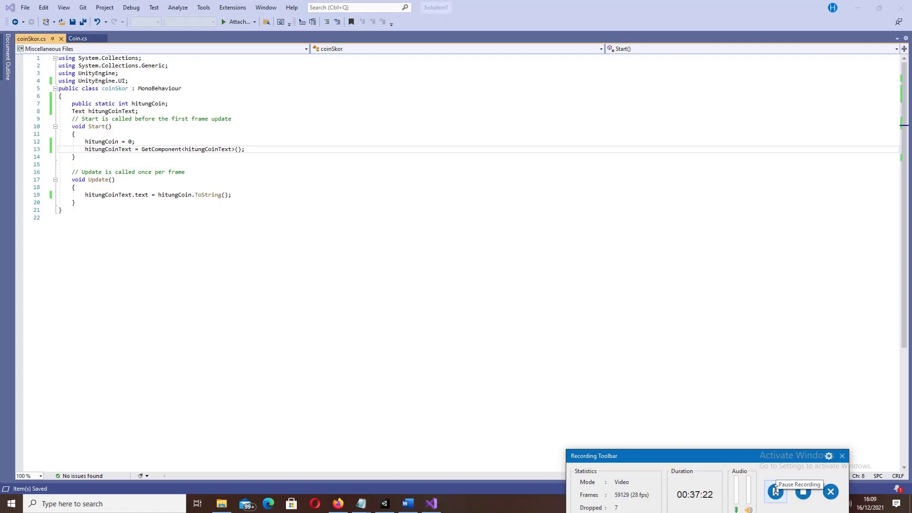
left_click(219, 149)
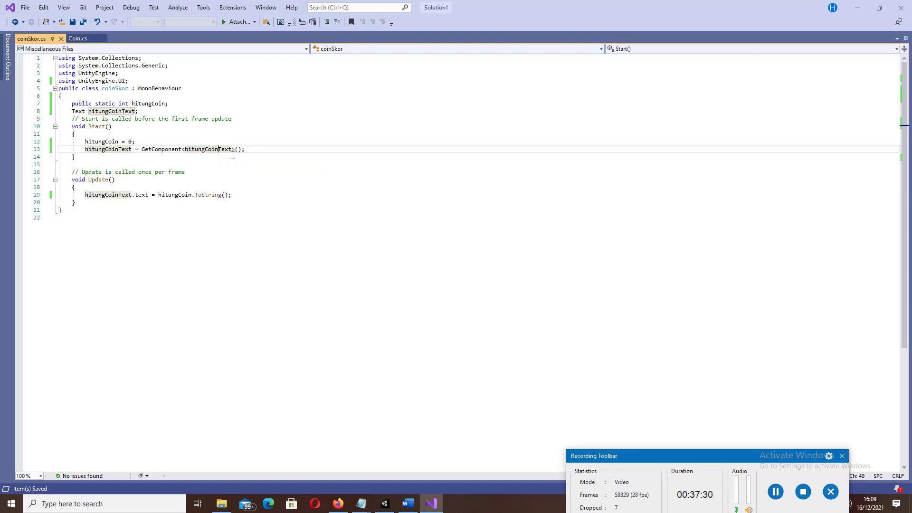
key("BackSpace")
key("BackSpace")
key("BackSpace")
key("BackSpace")
key("BackSpace")
key("BackSpace")
key("BackSpace")
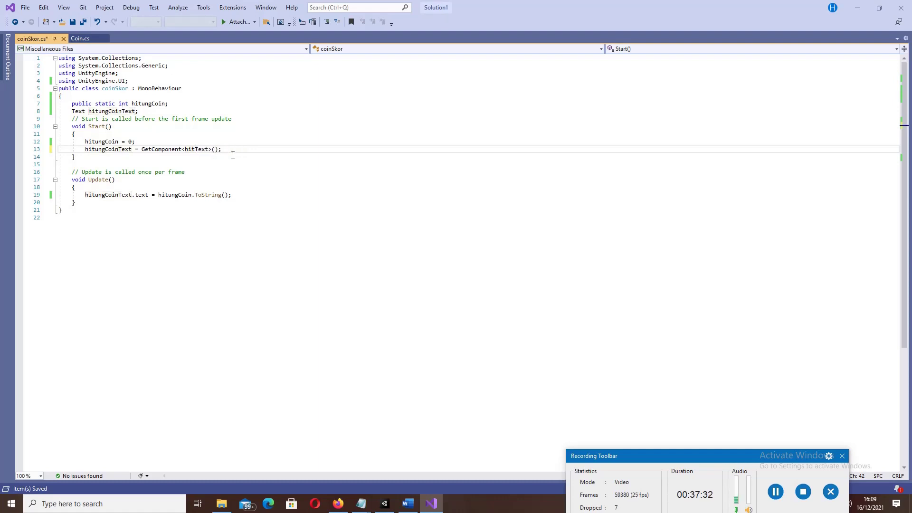
key("BackSpace")
key("BackSpace")
key("BackSpace")
left_click(72, 23)
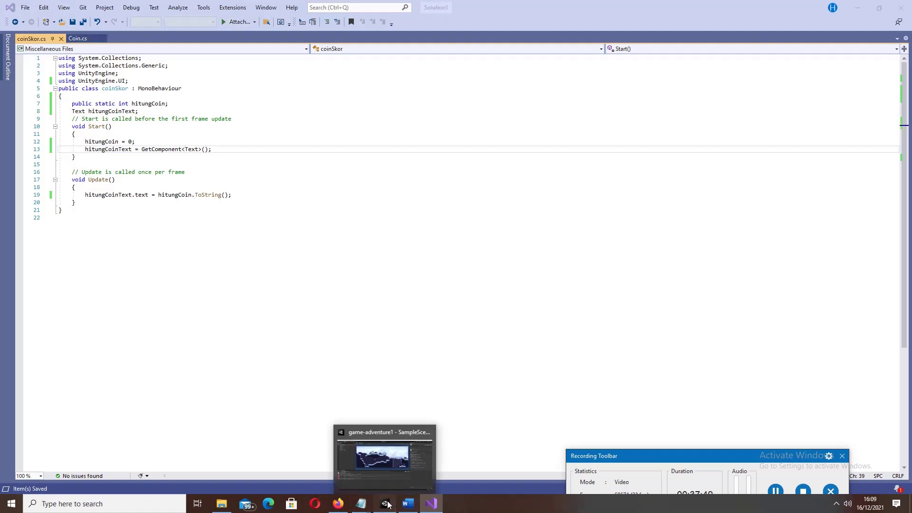
Playtest collecting the coin in Unity, see the score stay at 0, then show Assets
left_click(385, 503)
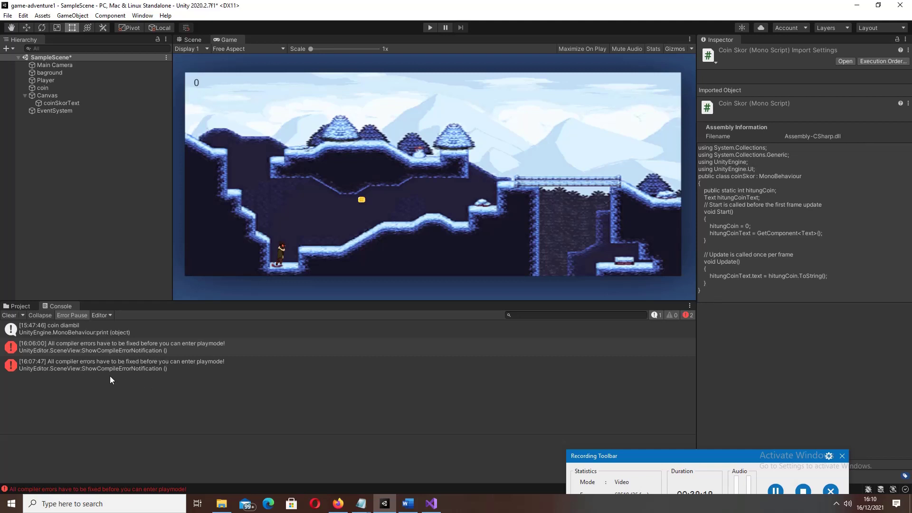
left_click(430, 28)
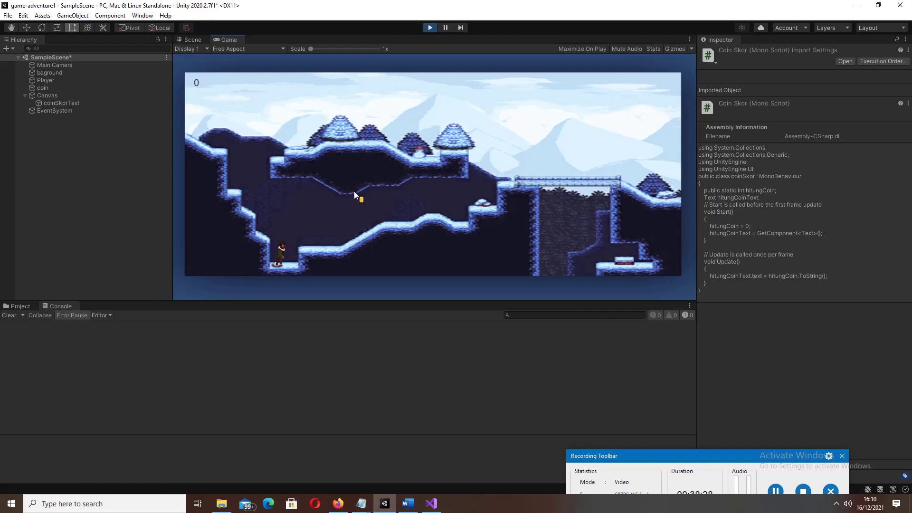
key("space")
key("Right")
key("Right")
key("space")
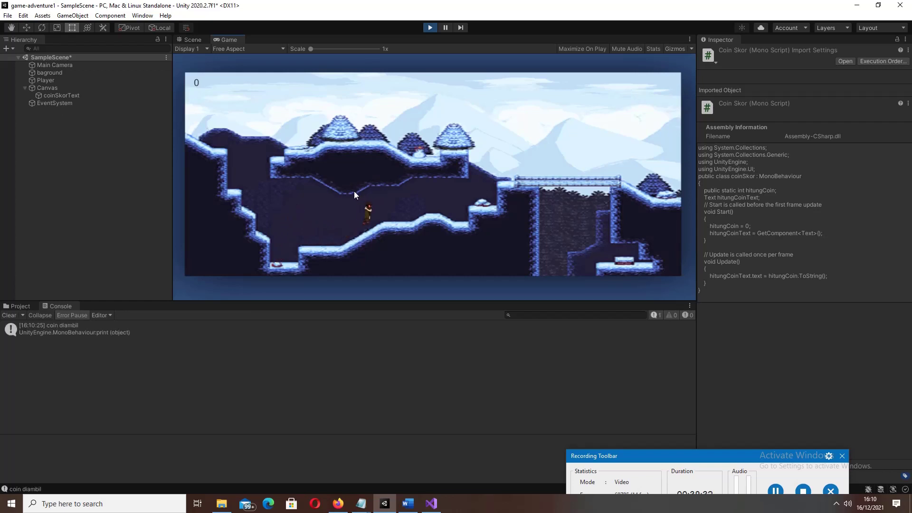
key("Left")
key("Left")
key("Left")
left_click(430, 27)
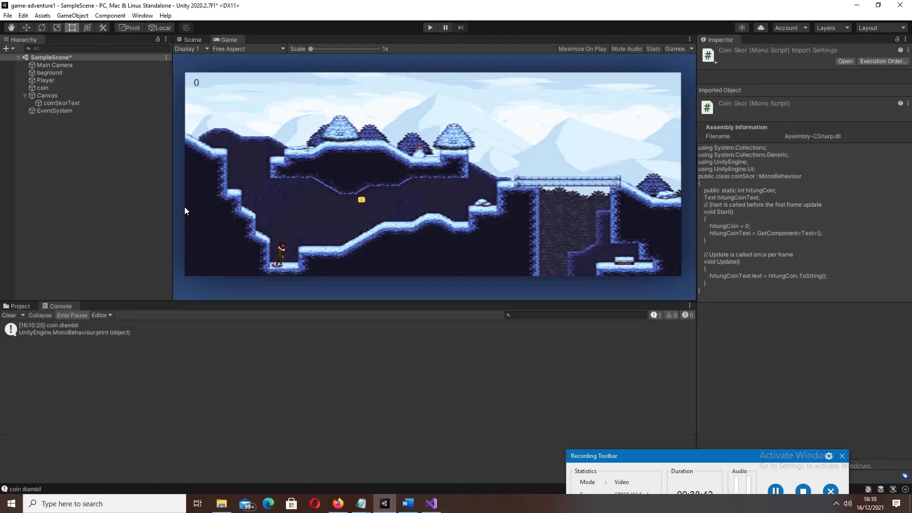
left_click(21, 306)
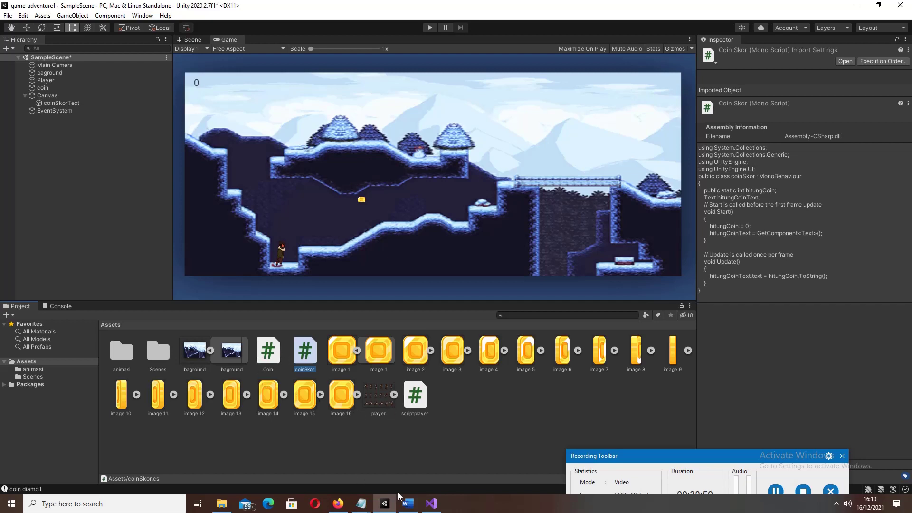
Add coinSkor.hitungCoin += 50; after Destroy(gameObject) in Coin.cs's OnCollisionEnter2D
left_click(431, 504)
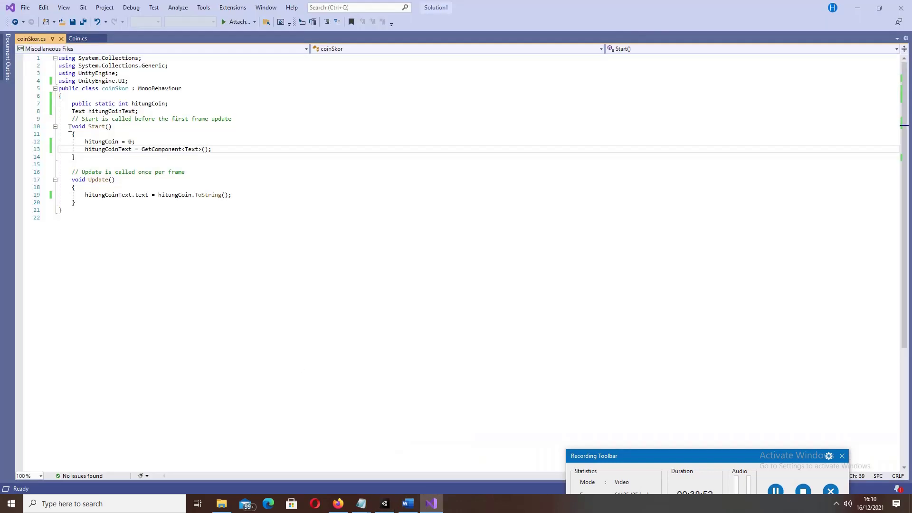
left_click(78, 38)
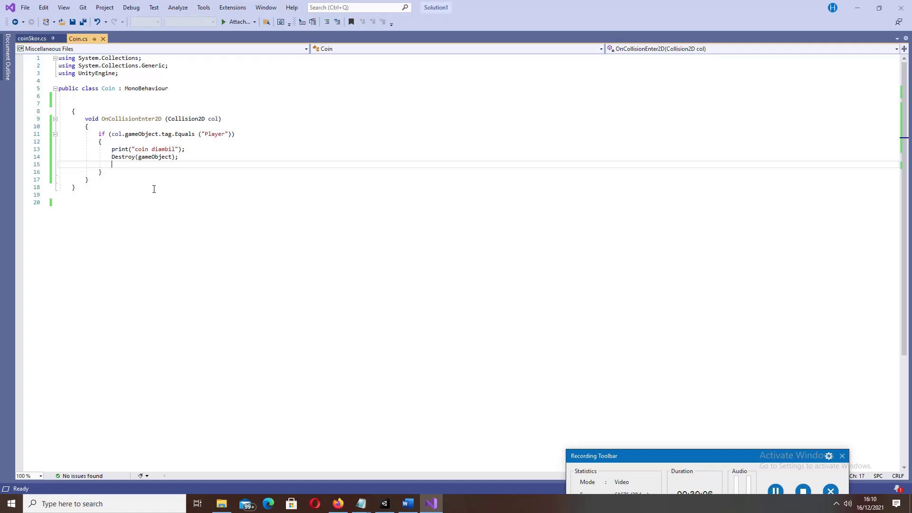
type("coin")
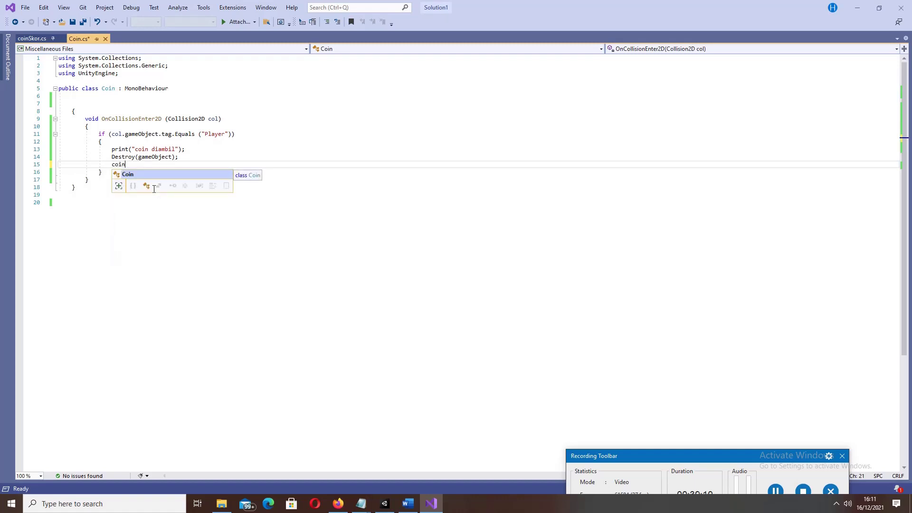
type("S")
type("ko")
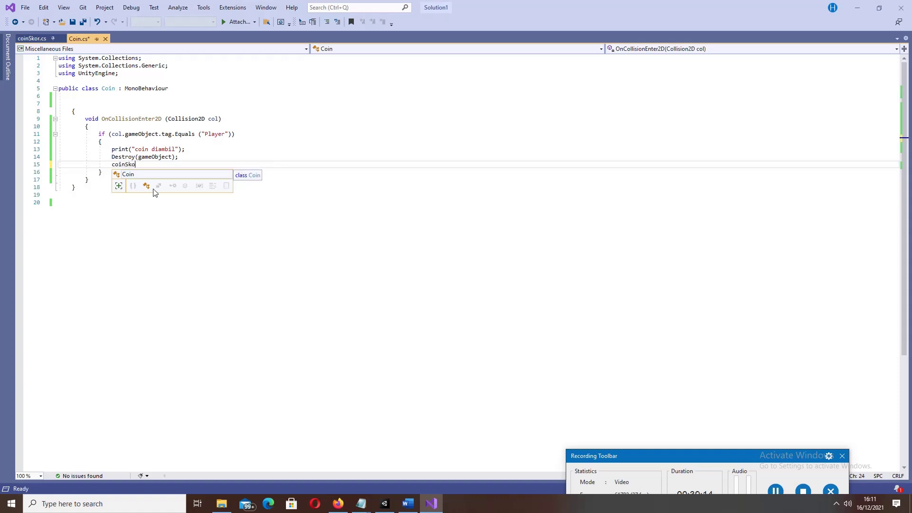
type("r")
type(".h")
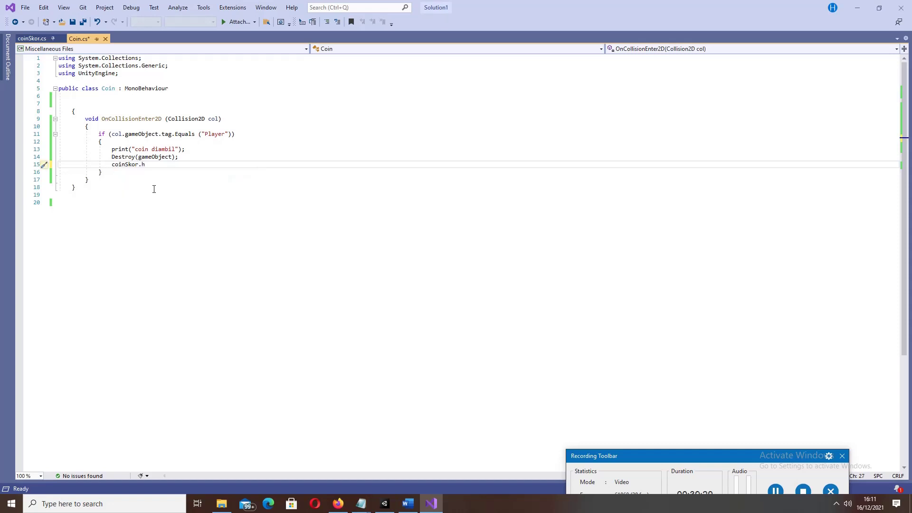
type("it")
type("ung")
type("C")
type("oi")
type("n")
type("m+")
key("BackSpace")
key("BackSpace")
type("+= ")
type("50")
type(";")
Check the new += 50 line and save Coin.cs
left_click_drag(97, 165, 159, 165)
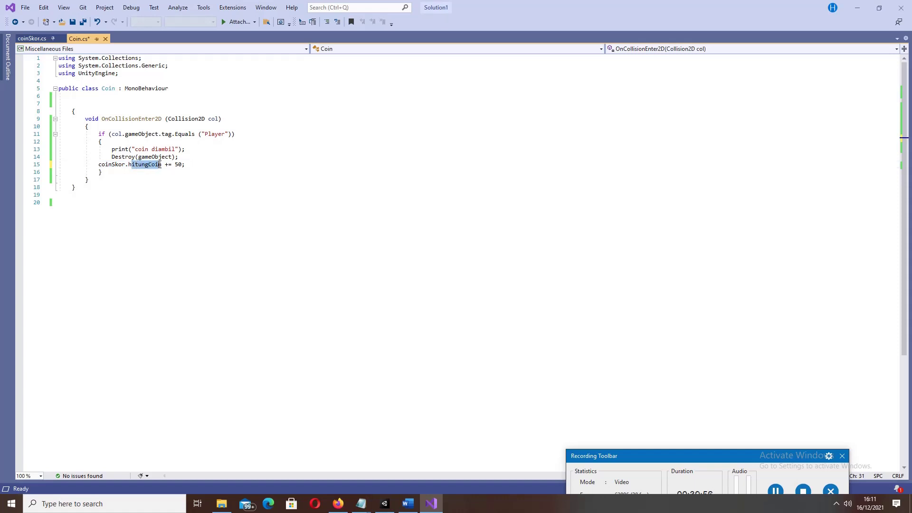
left_click_drag(166, 164, 169, 164)
left_click(194, 165)
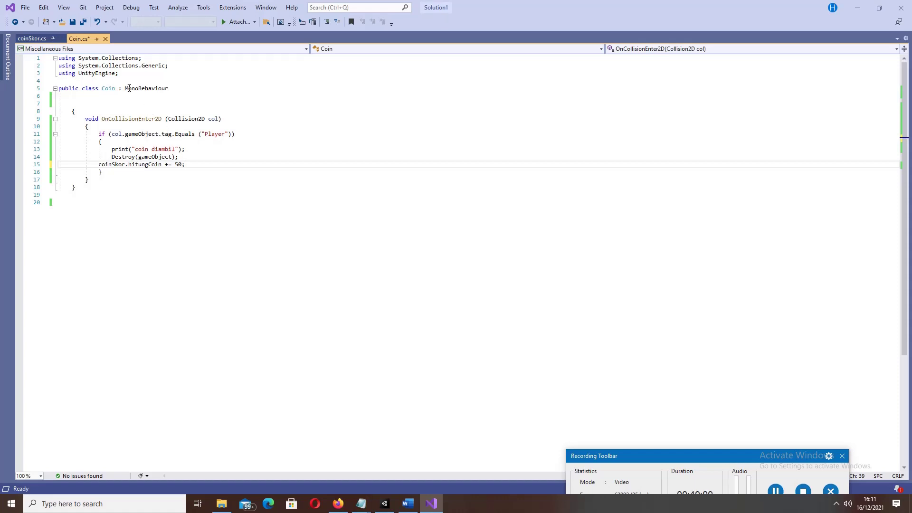
left_click(77, 24)
left_click(73, 22)
mouse_move(385, 505)
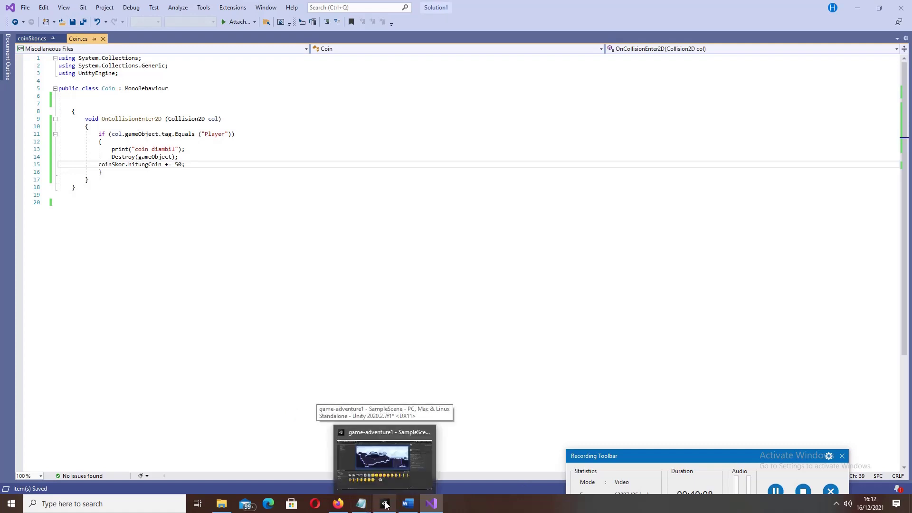
Playtest the level, steer the player into the coin, watch the score reach 50, then stop
left_click(386, 505)
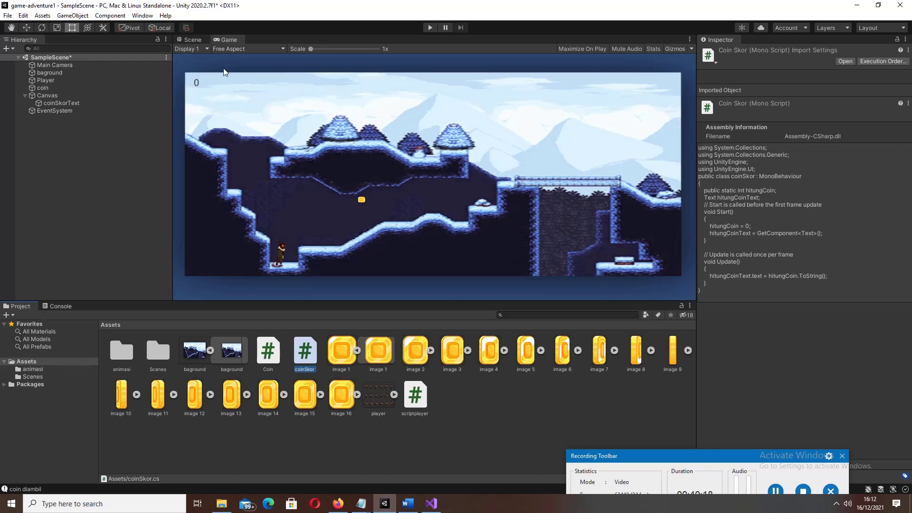
left_click(431, 27)
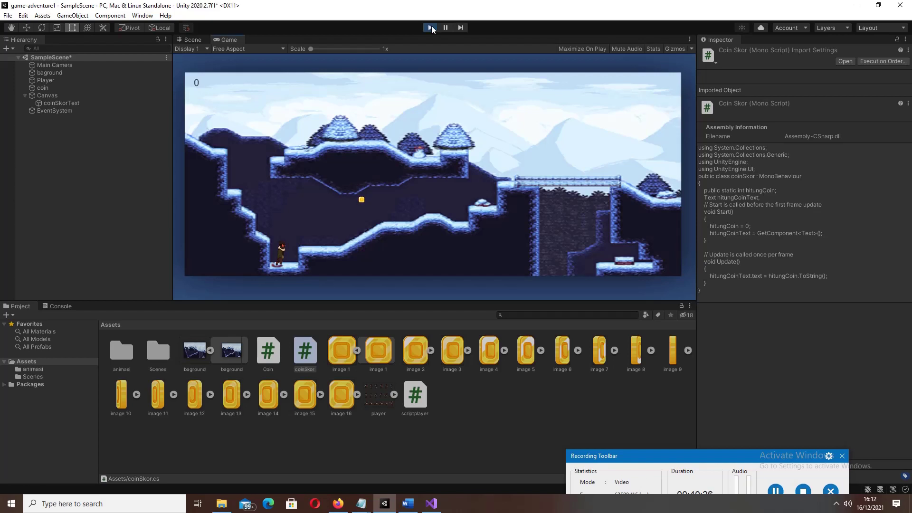
key("Right")
key("space")
key("space")
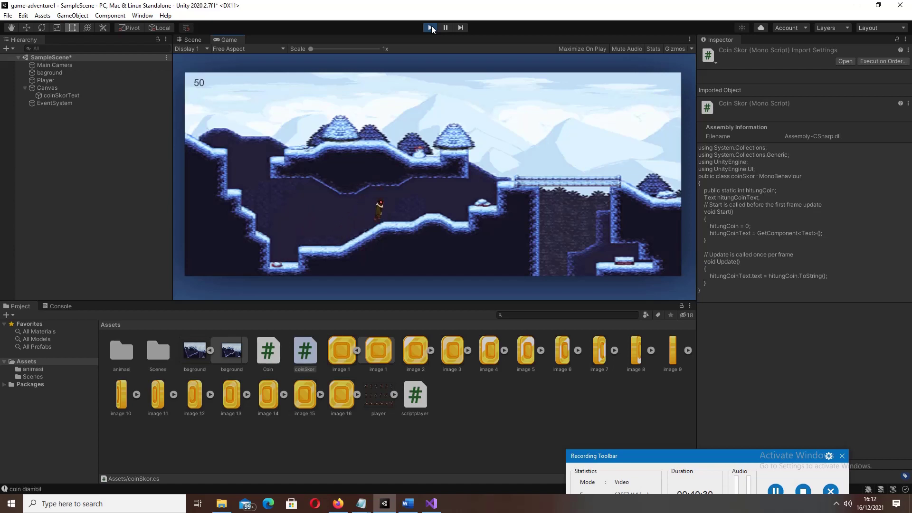
key("Left")
key("Left")
key("space")
key("Right")
key("Right")
key("Left")
key("Left")
key("Left")
left_click(429, 29)
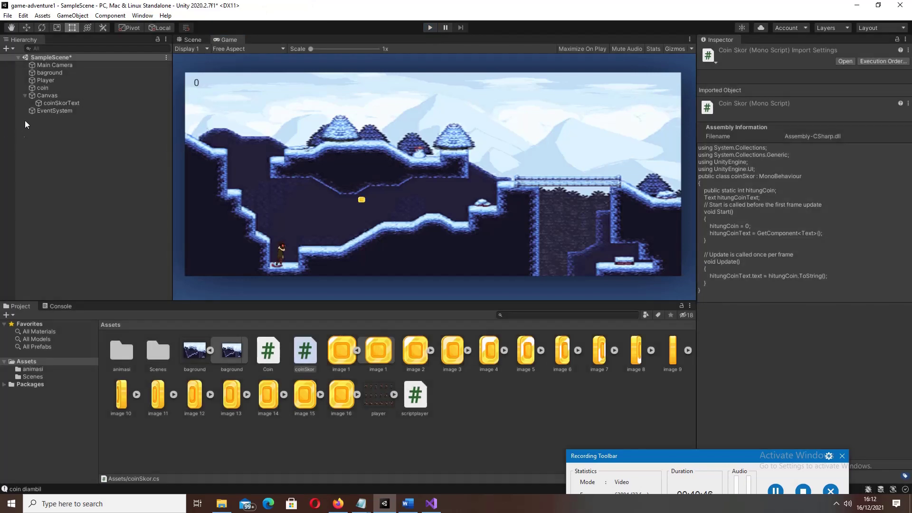
left_click(44, 89)
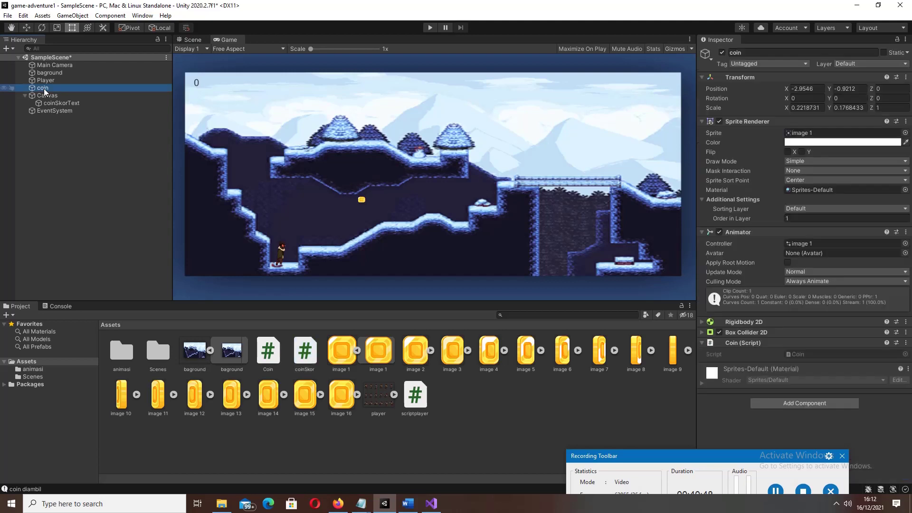
right_click(43, 89)
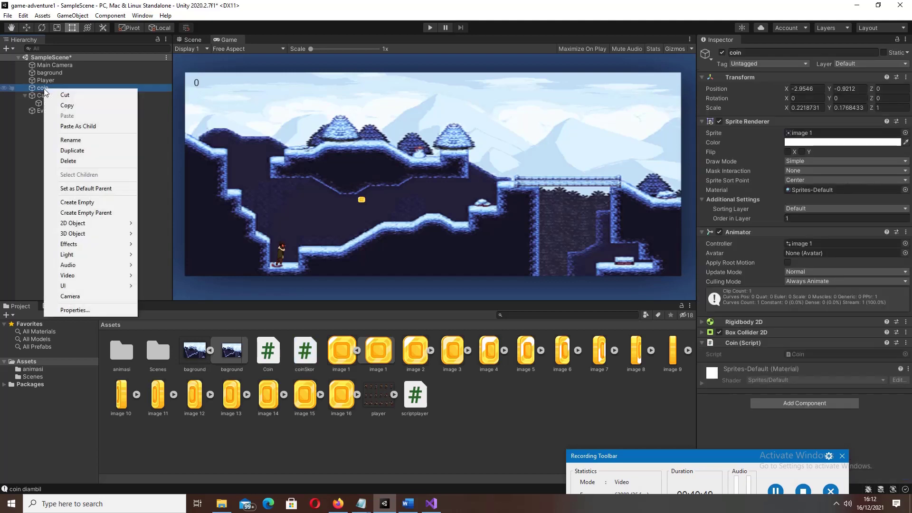
left_click(66, 151)
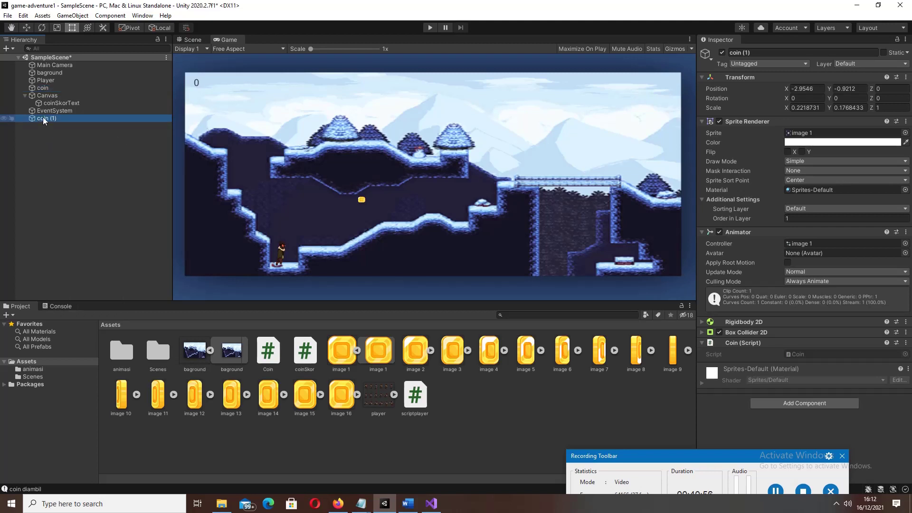
right_click(43, 119)
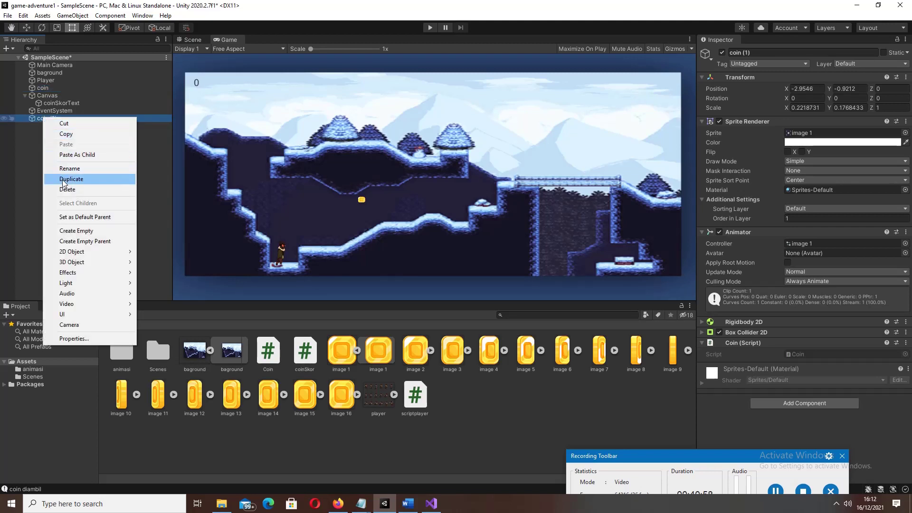
left_click(33, 151)
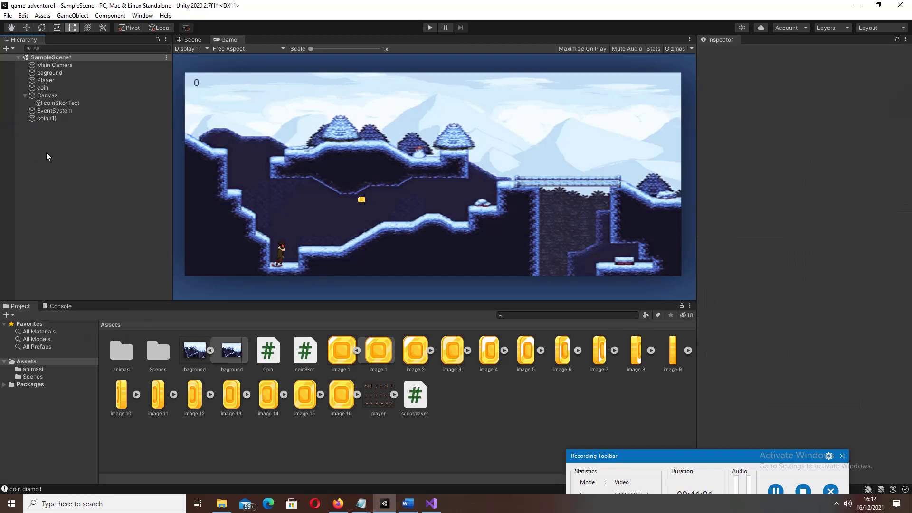
left_click(46, 120)
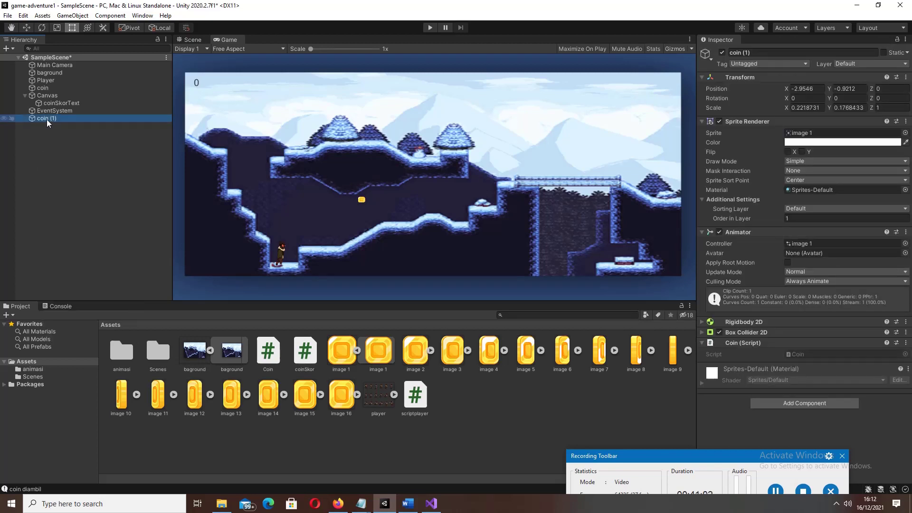
left_click(25, 25)
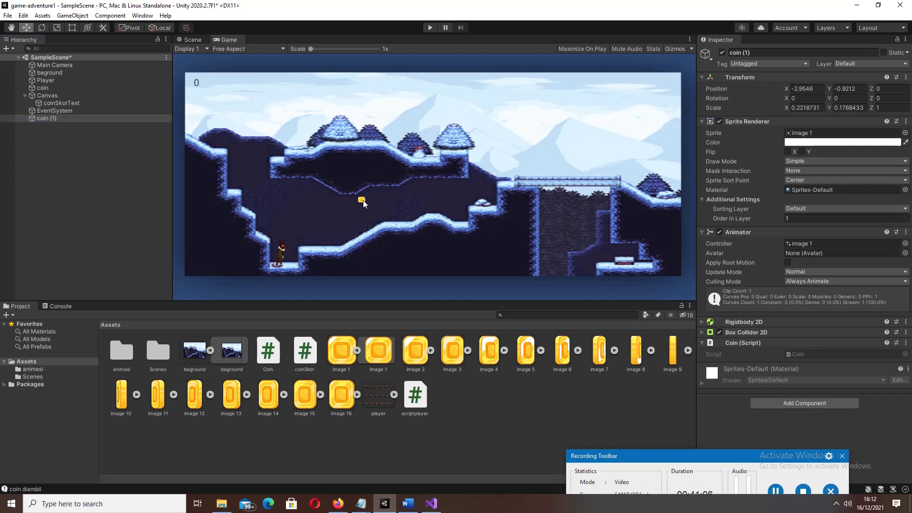
scroll(364, 207, "up", 2)
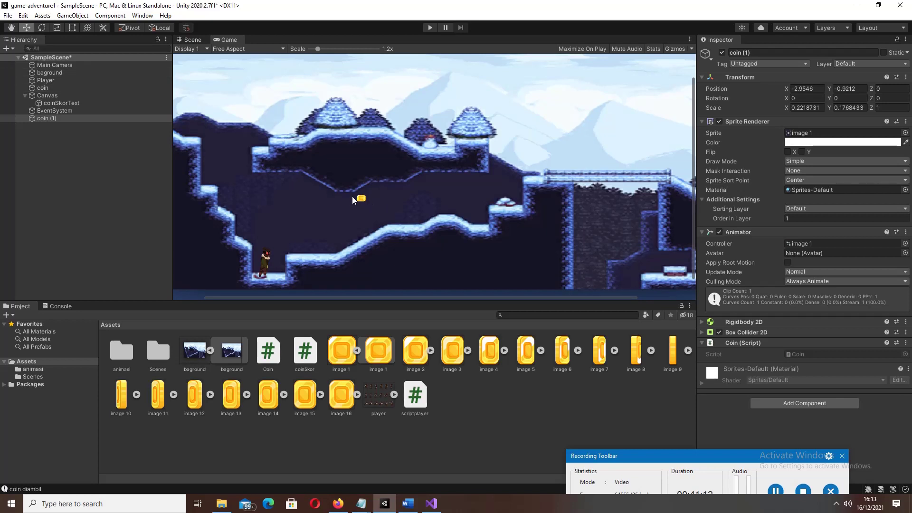
scroll(352, 196, "down", 2)
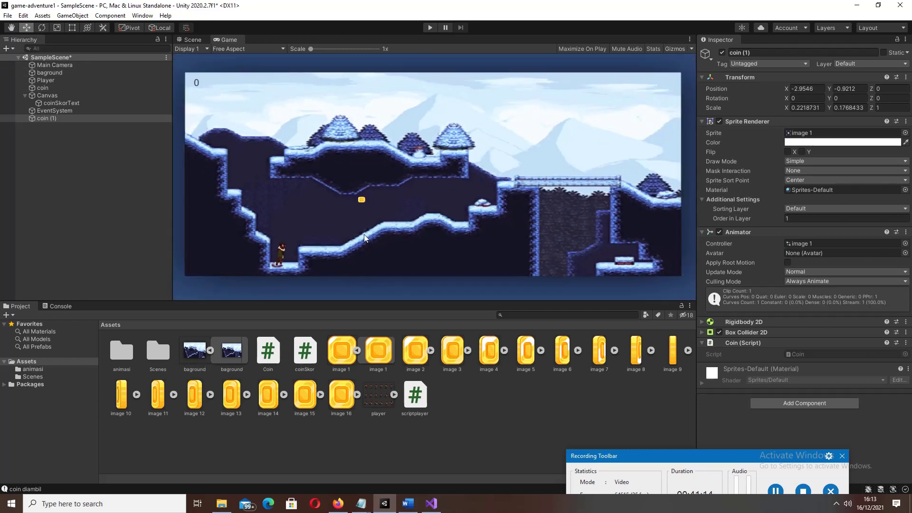
left_click(53, 119)
left_click(366, 202)
left_click(49, 117)
Move coin (1) up and right beside the bridge at X 2.38, Y 0.16
left_click(193, 41)
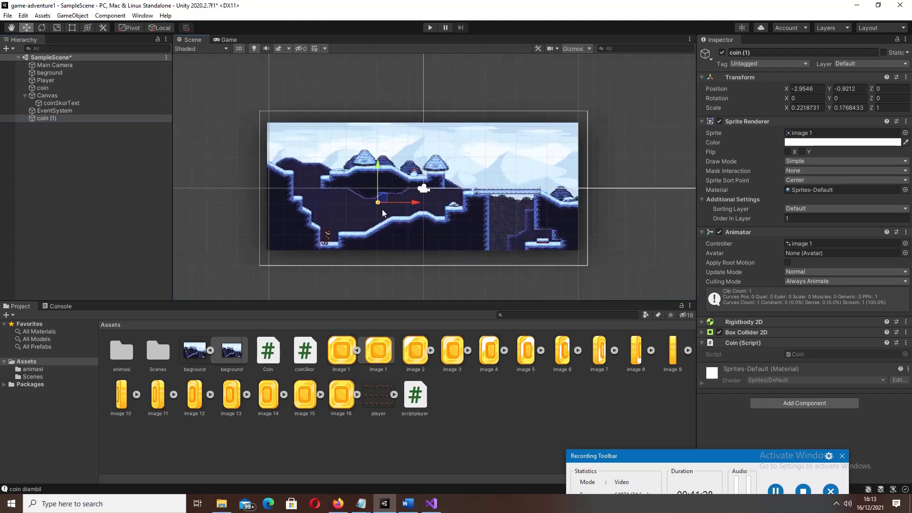
scroll(381, 209, "up", 3)
scroll(380, 209, "up", 3)
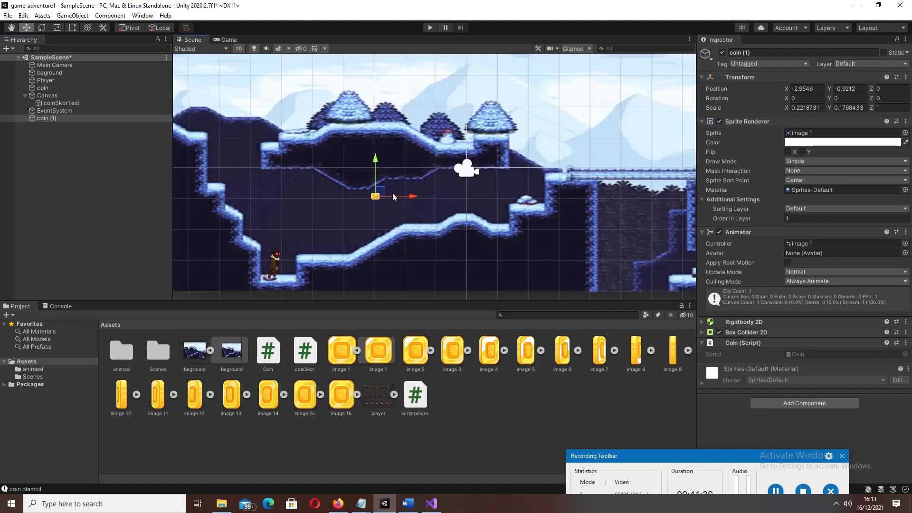
left_click_drag(401, 199, 420, 196)
mouse_move(415, 196)
left_mouse_down()
mouse_move(529, 193)
mouse_move(503, 165)
left_mouse_up()
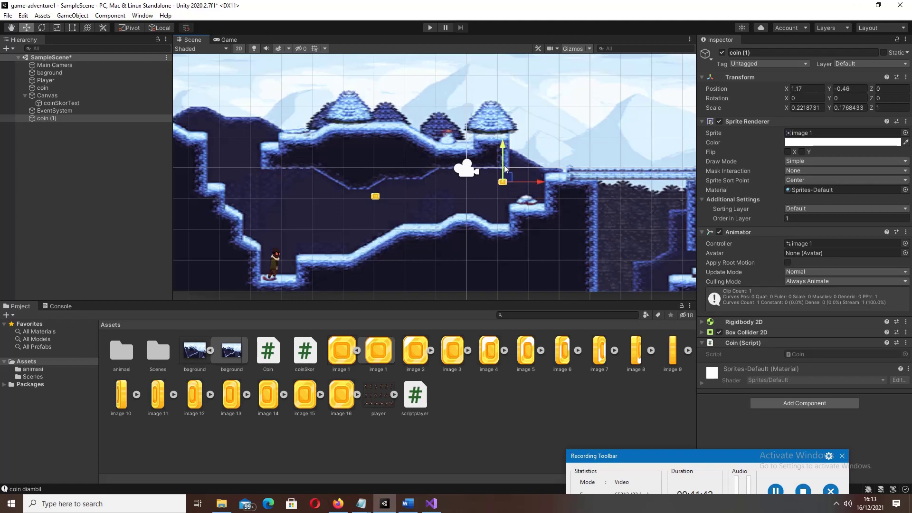
left_click(523, 180)
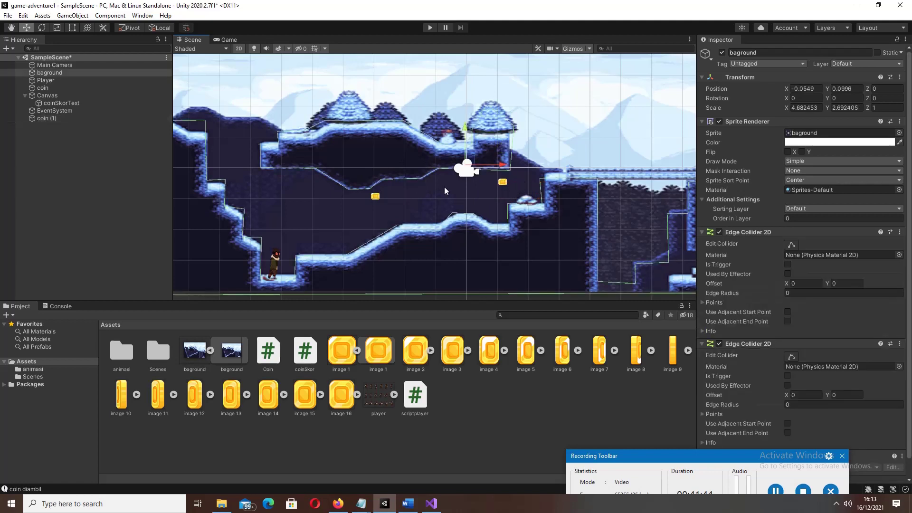
left_click(503, 182)
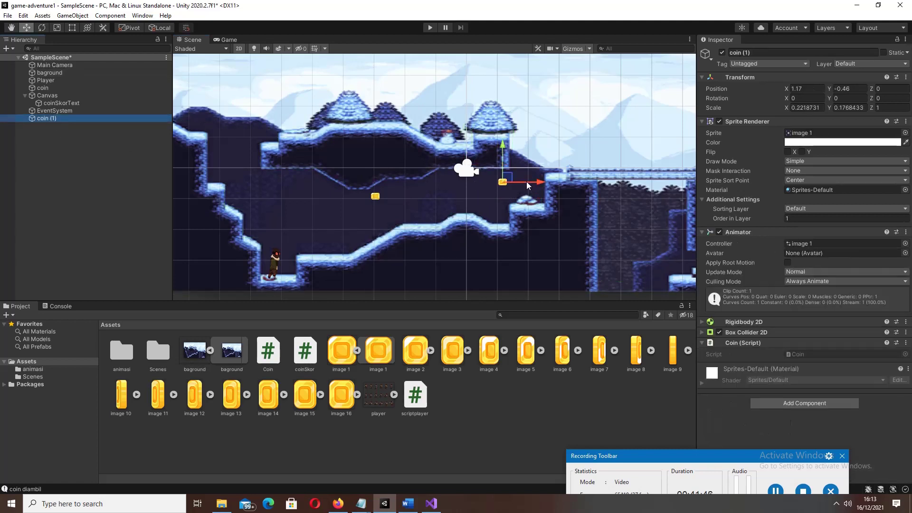
left_click_drag(526, 182, 564, 182)
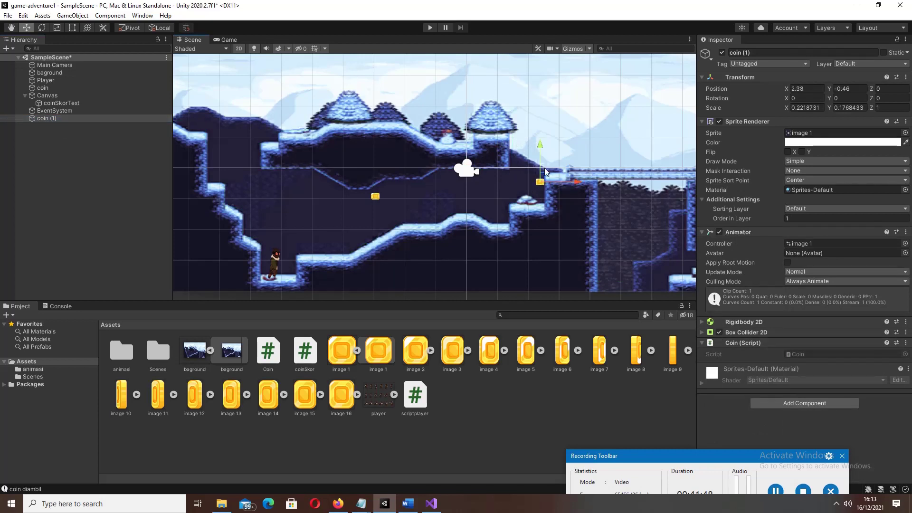
left_click_drag(541, 169, 543, 150)
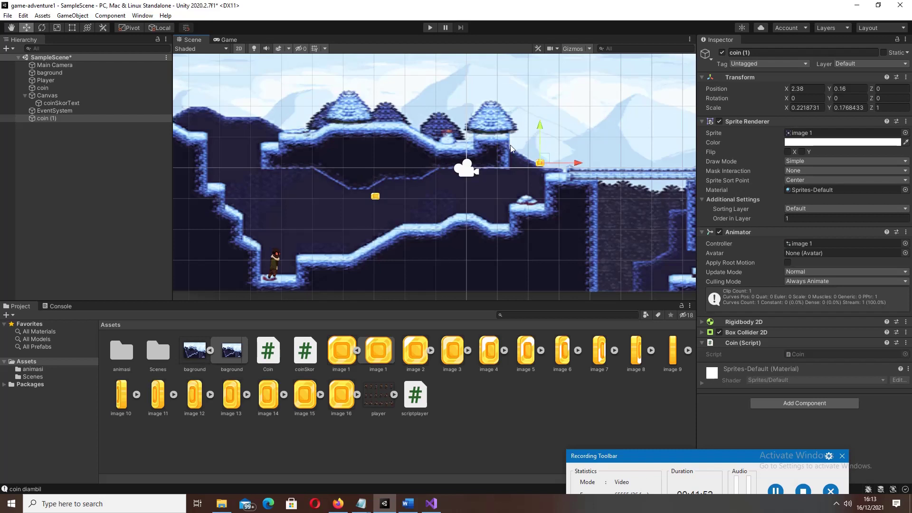
Rename coin (1) to coint2
left_click(49, 118)
left_click(768, 54)
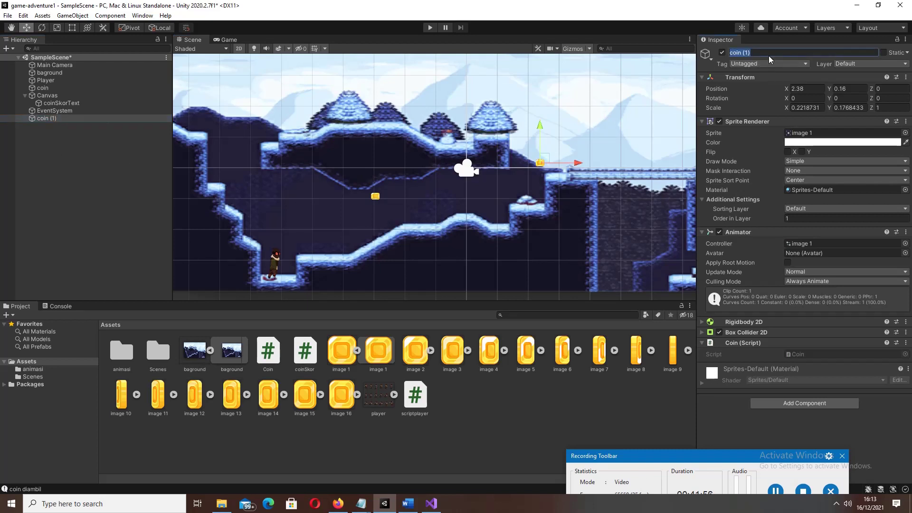
type("coin")
type("t")
type("2")
Duplicate the coint2 coin
left_click(44, 117)
right_click(44, 118)
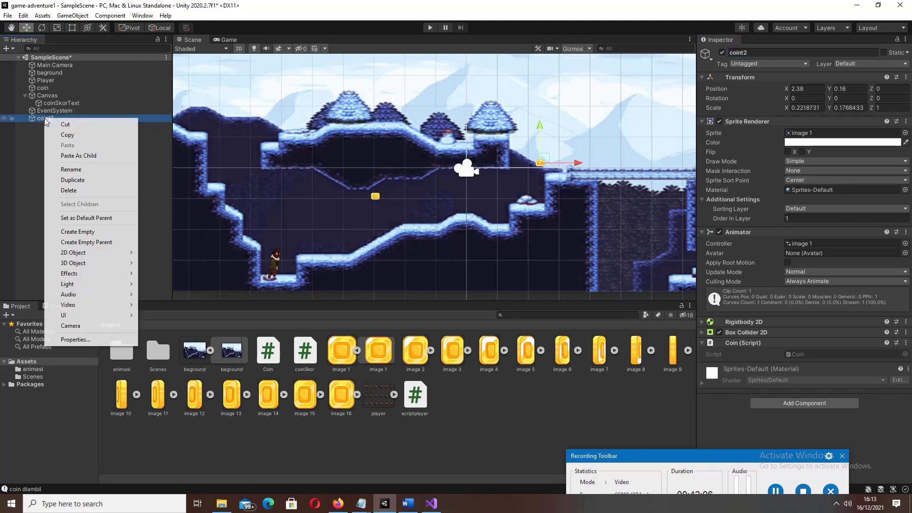
left_click(41, 118)
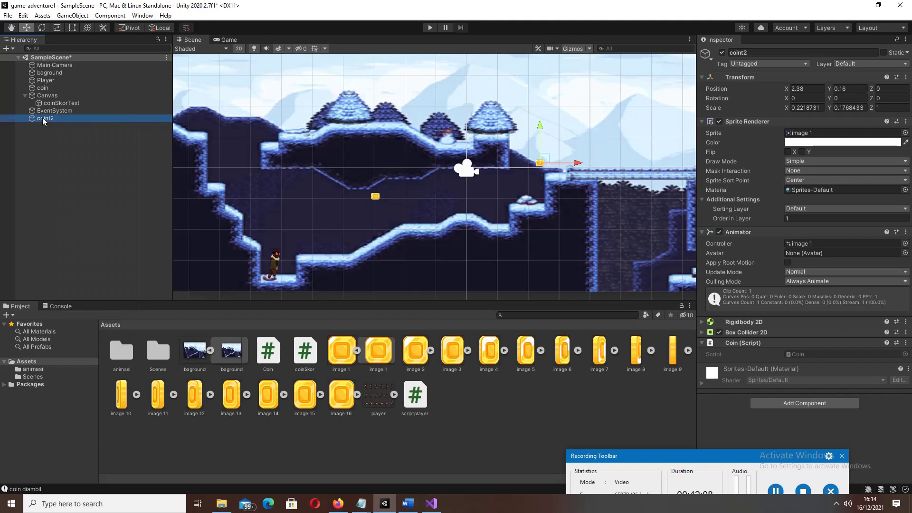
right_click(42, 119)
key("Escape")
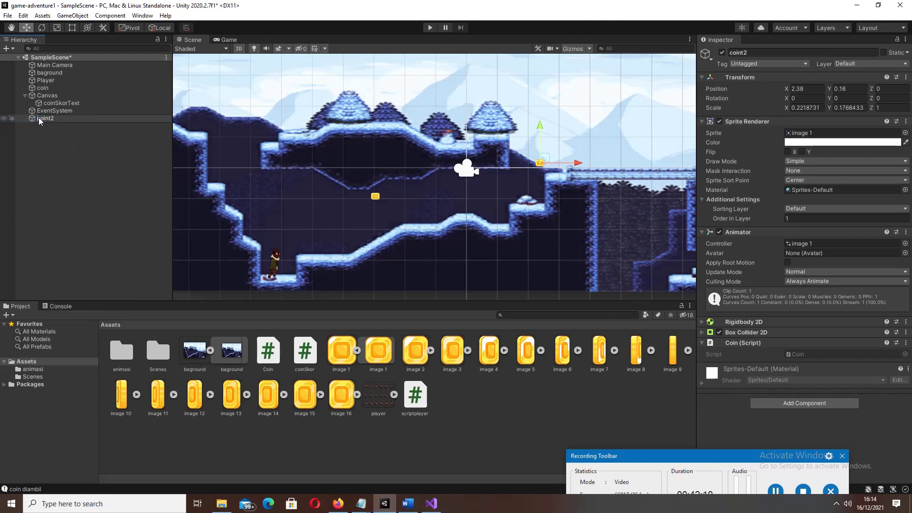
left_click(33, 122)
right_click(31, 120)
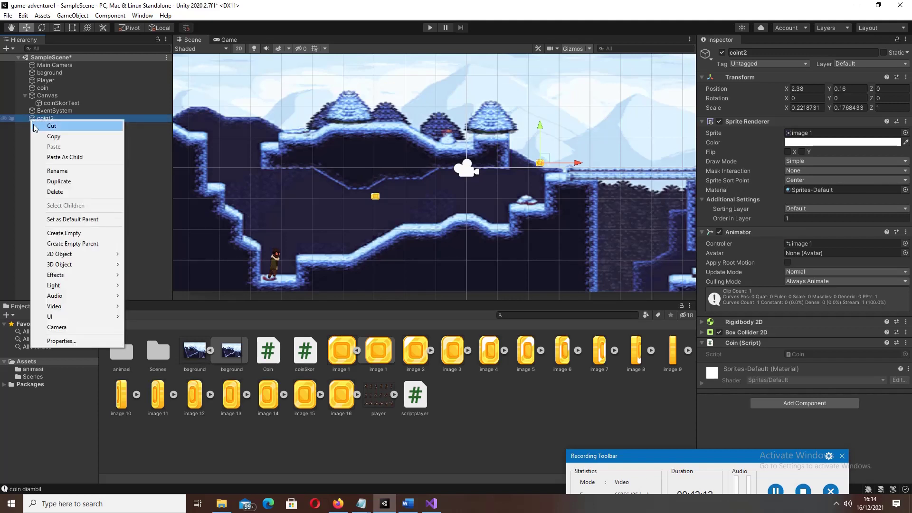
left_click(67, 183)
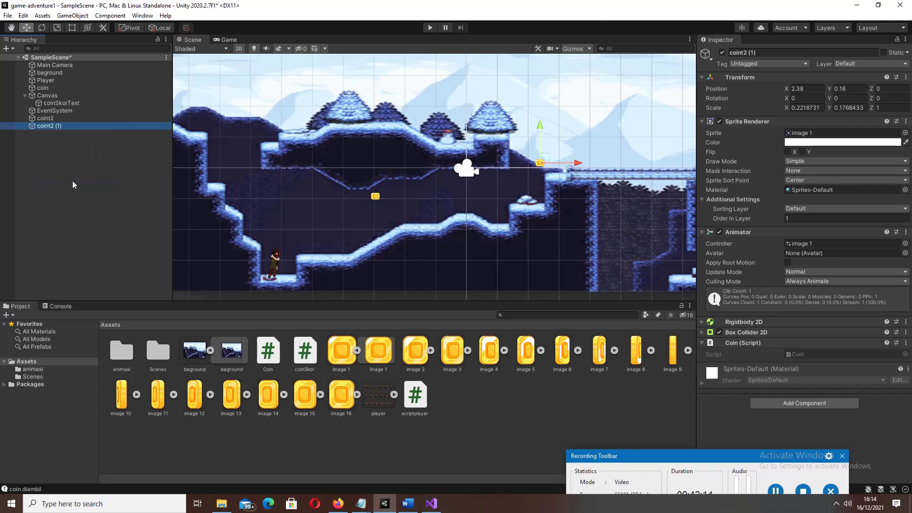
Move the copy into the lower-right pit at X 5.6, Y -2.53
left_click(560, 163)
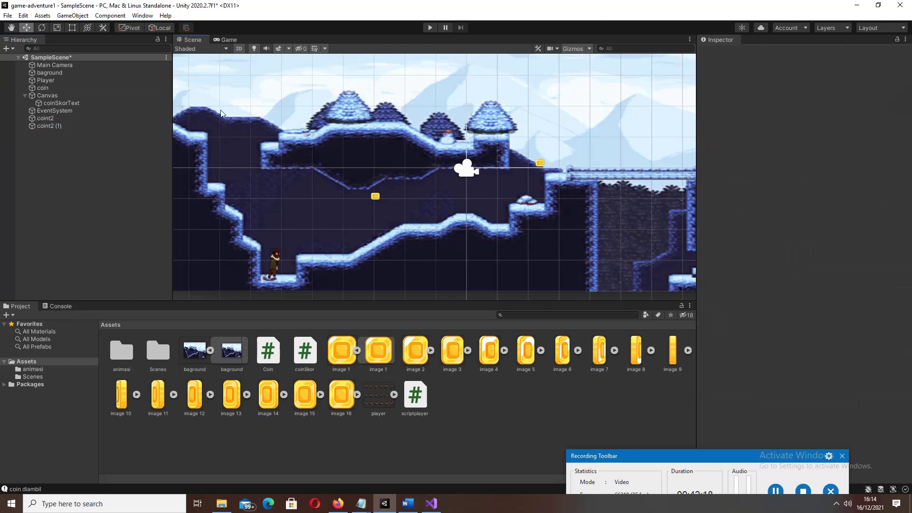
left_click(48, 127)
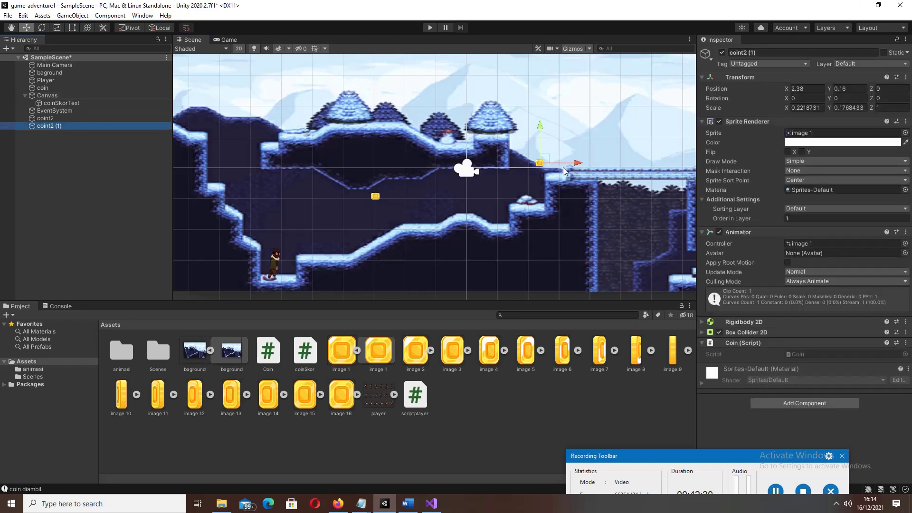
left_click_drag(564, 162, 641, 172)
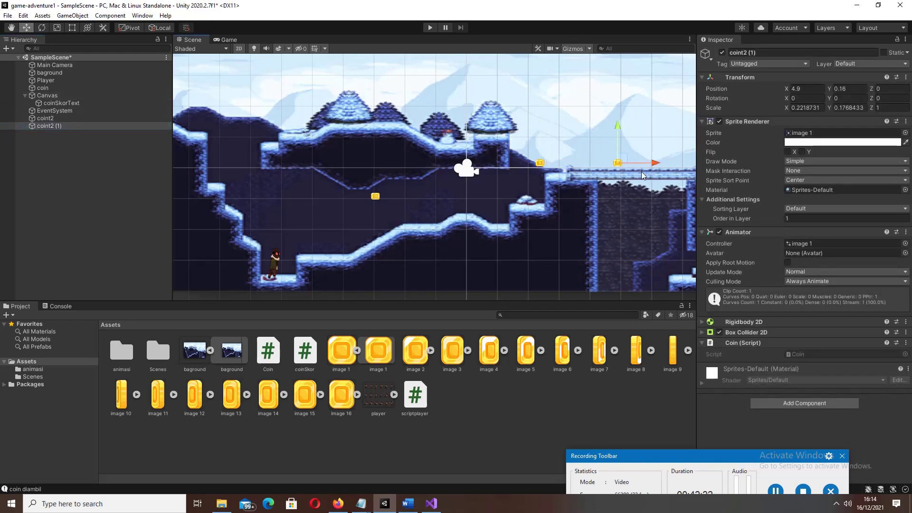
left_click_drag(617, 138, 625, 220)
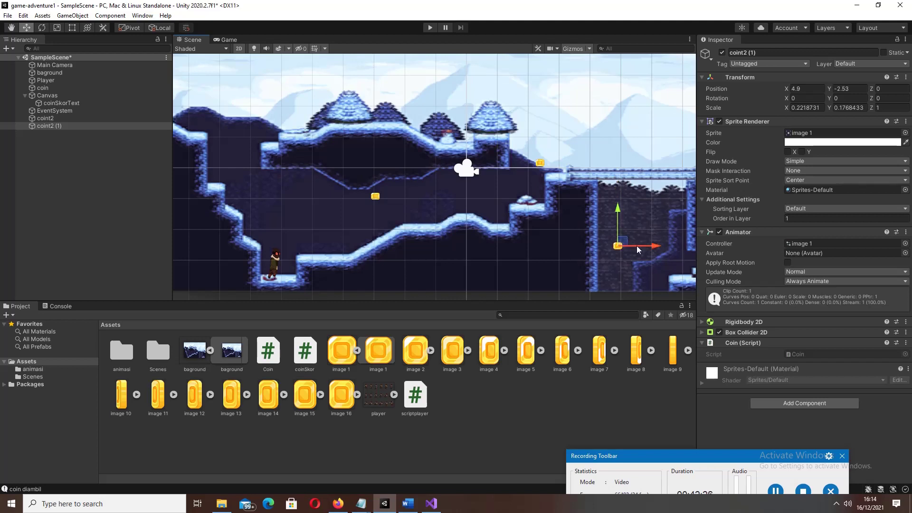
left_click_drag(639, 247, 659, 247)
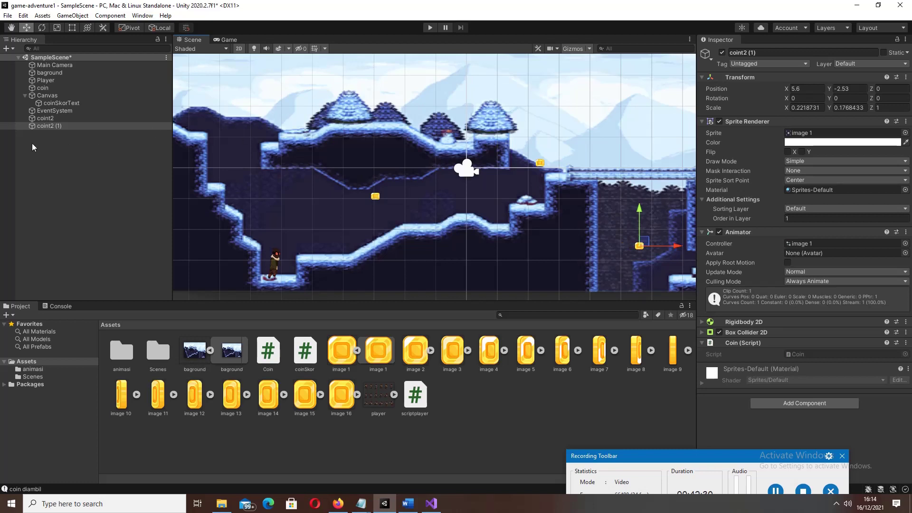
Rename the copied coin to coint3
left_click(779, 54)
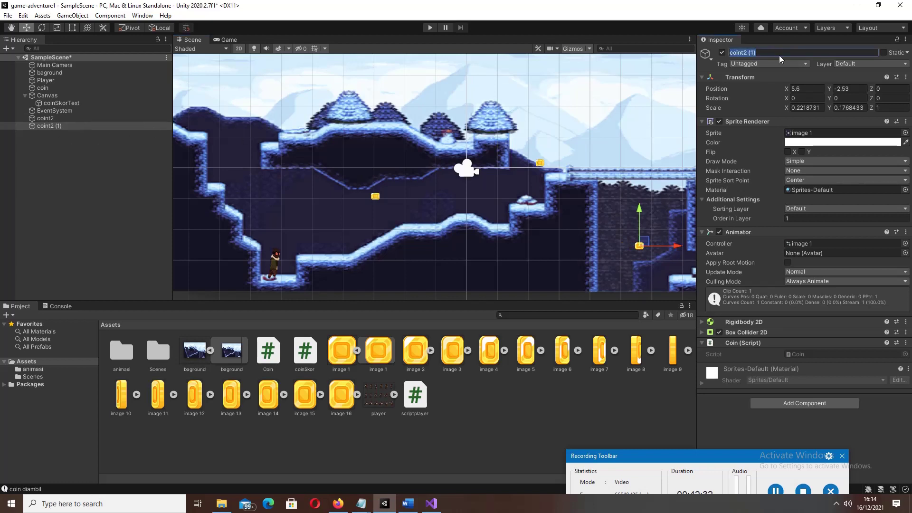
type("coint")
type("3")
left_click(61, 118)
left_click(59, 125)
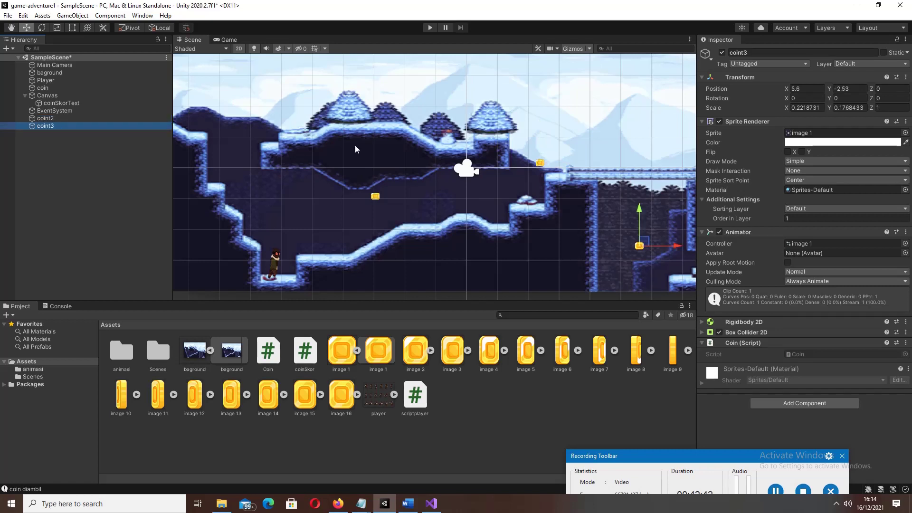
Enter Play mode to test the level with its three coins and score 0
left_click(430, 28)
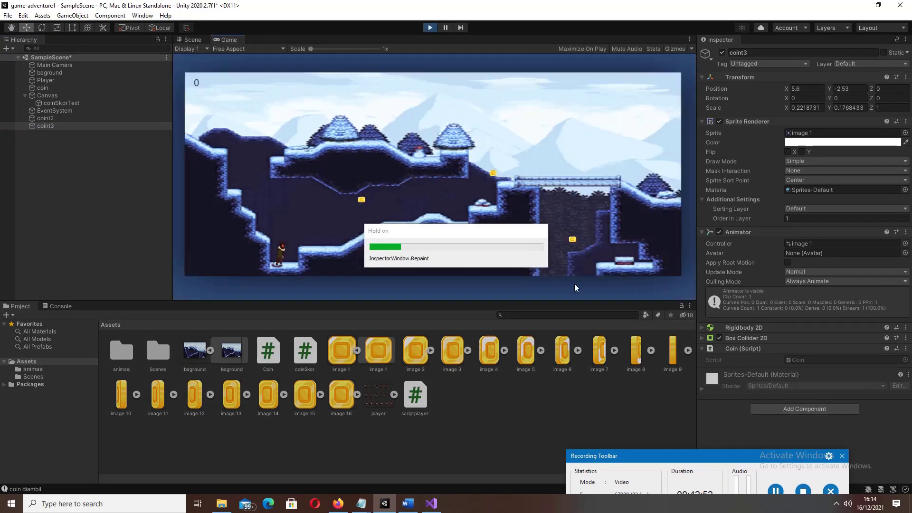
left_click_drag(755, 453, 745, 491)
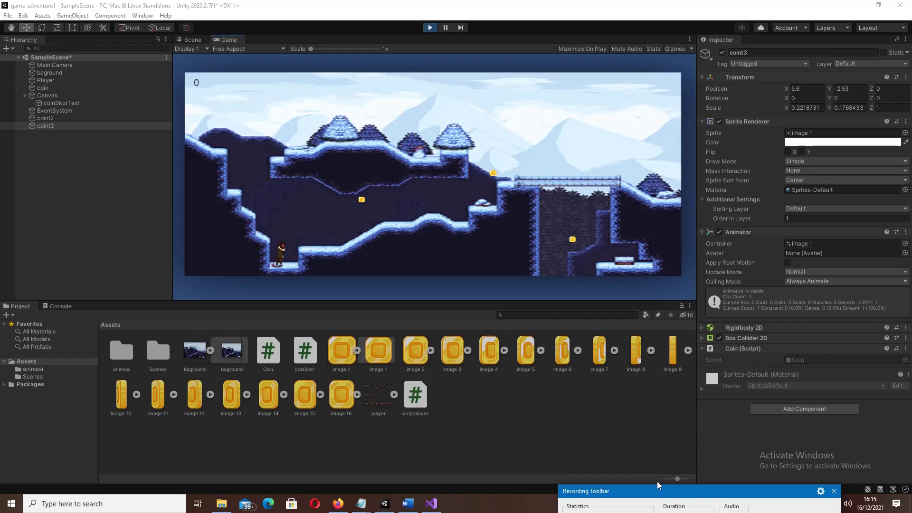
Stop the running game and restart it in Play mode
mouse_move(657, 491)
key("ctrl+p")
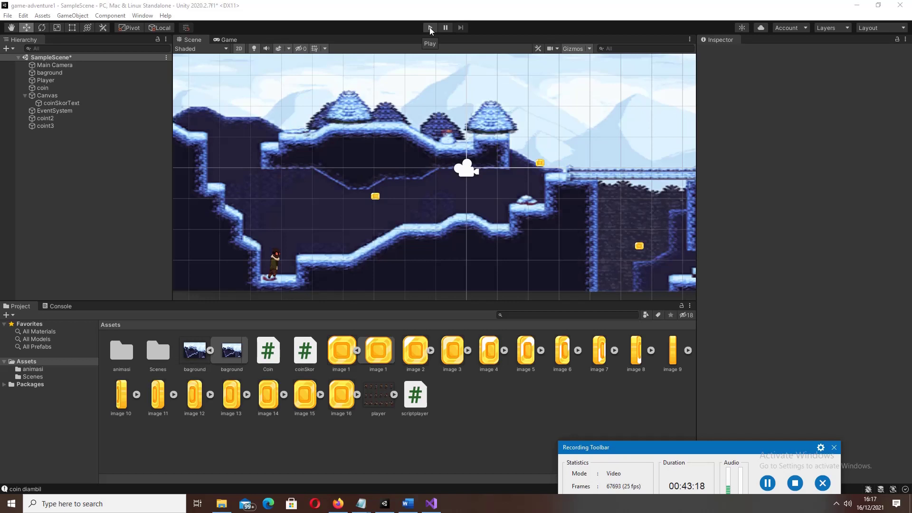
left_click(430, 27)
left_click(430, 28)
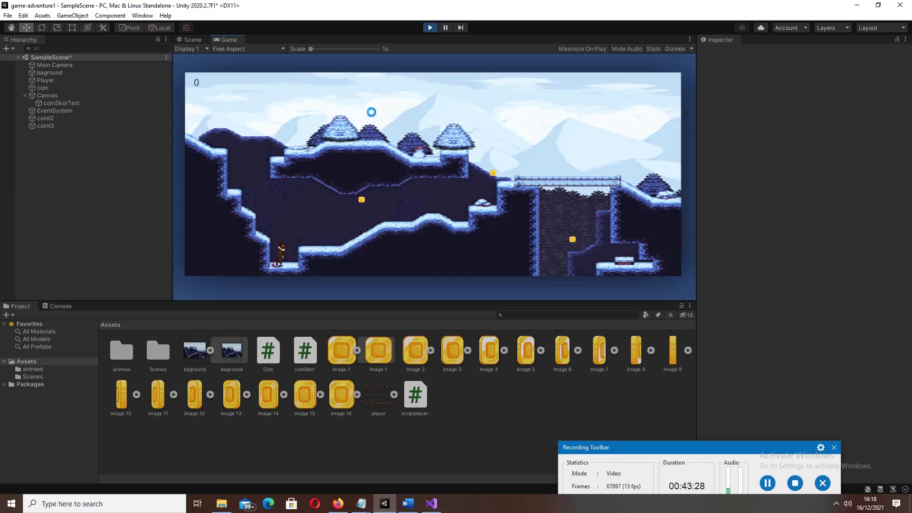
Run and jump the player up the slope and snowy step to the bridge, collecting all three coins for 150
key("space")
key("Right")
key("Left")
key("space")
key("Right")
key("space")
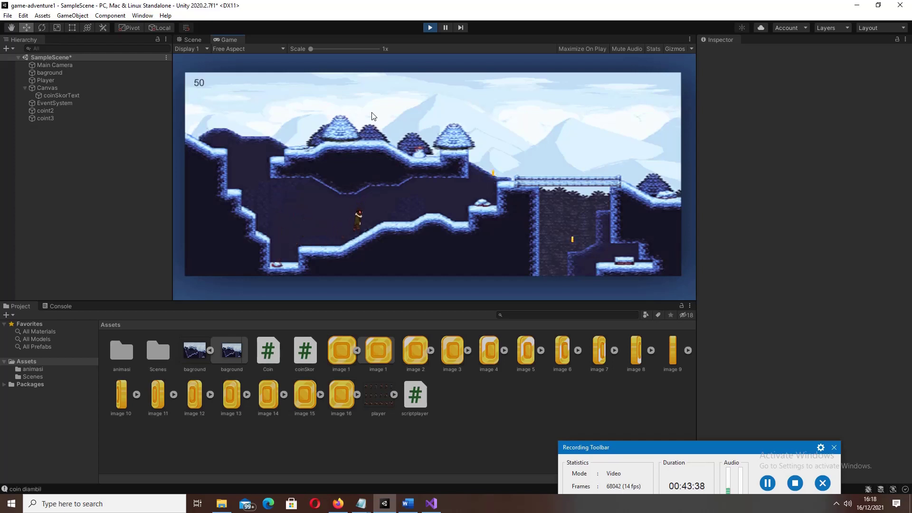
key("Right")
key("Left")
key("space")
key("Right")
key("Right")
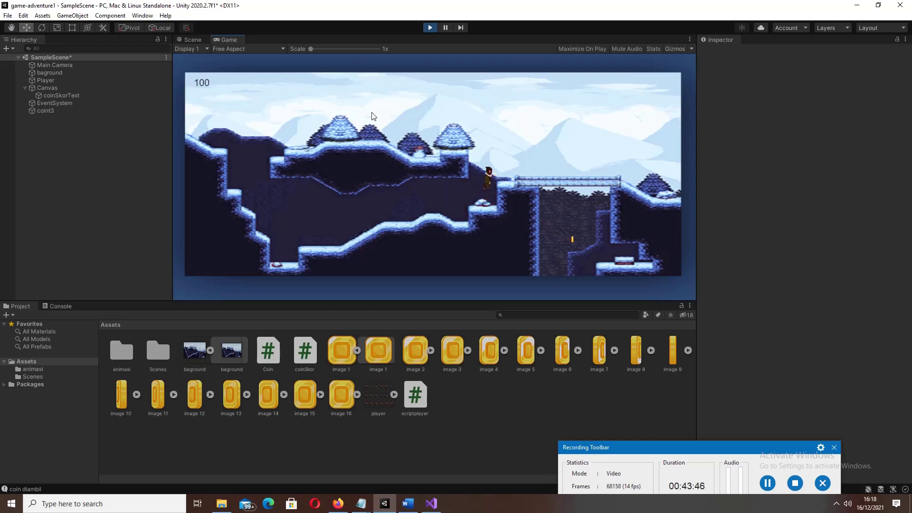
key("space")
key("Right")
key("Right")
key("Right")
key("Right")
Stop the test run, switch to the Game view showing score 0, and select coinSkorText
left_click(428, 31)
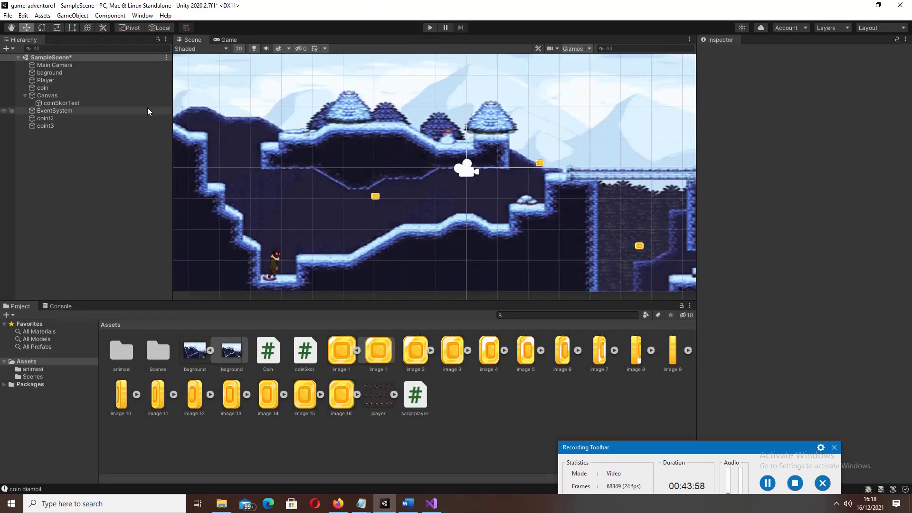
scroll(308, 139, "down", 2)
scroll(291, 127, "down", 2)
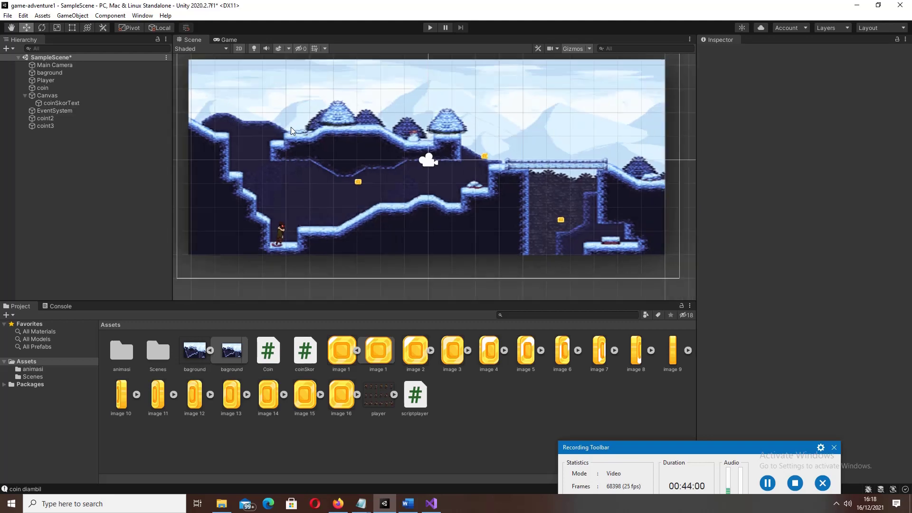
scroll(291, 128, "down", 1)
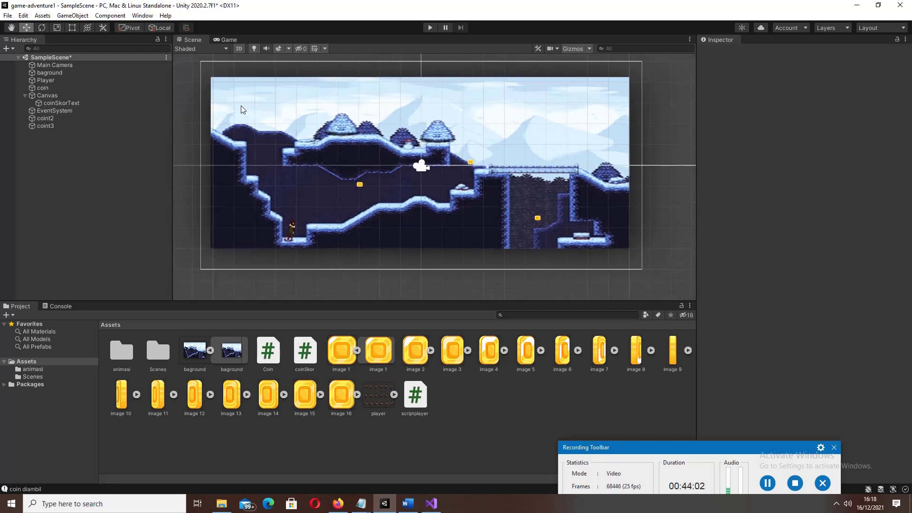
left_click(225, 40)
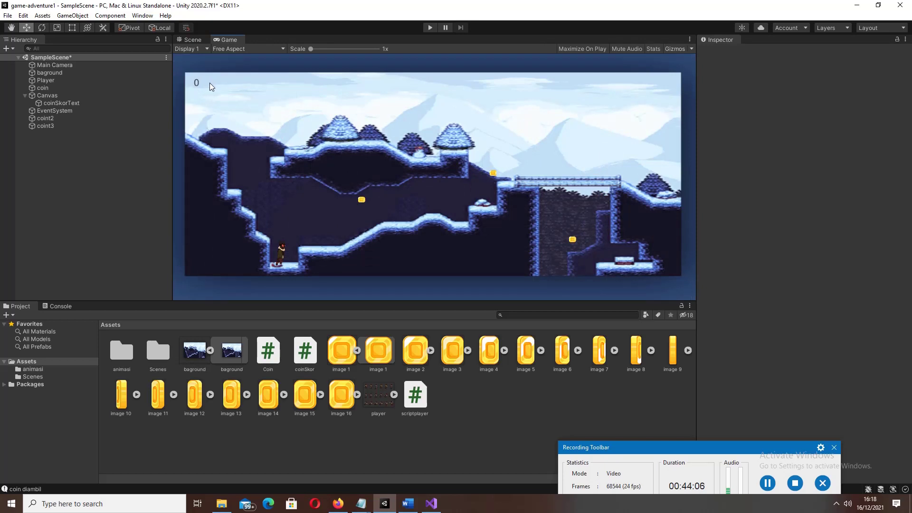
left_click(57, 103)
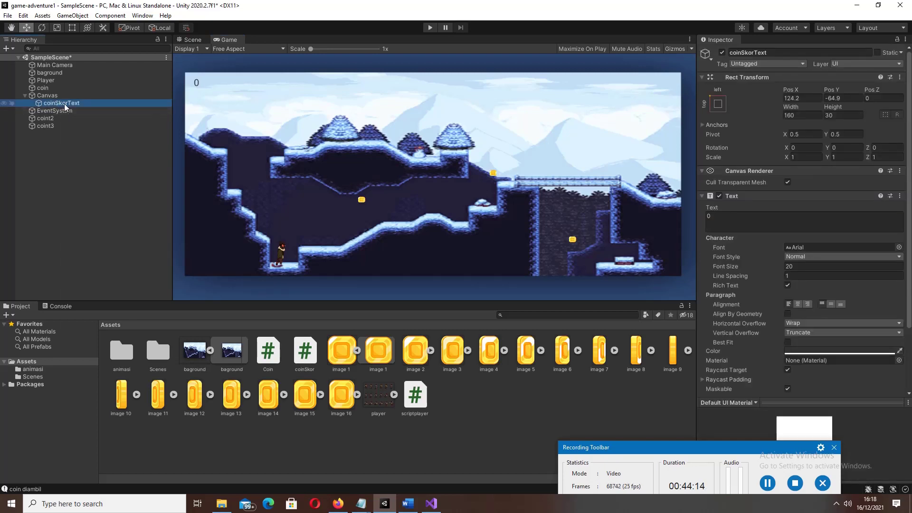
Duplicate the coinSkorText label to create coinSkorText (1)
right_click(65, 103)
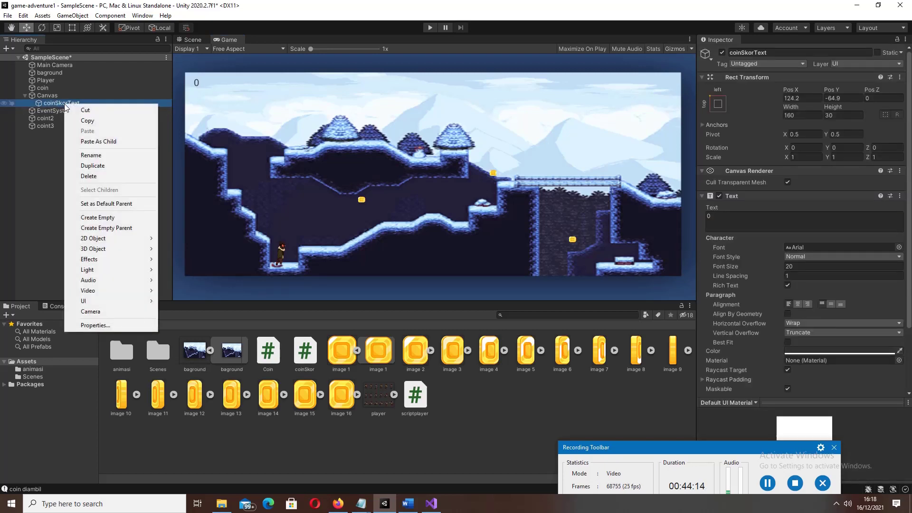
left_click(87, 166)
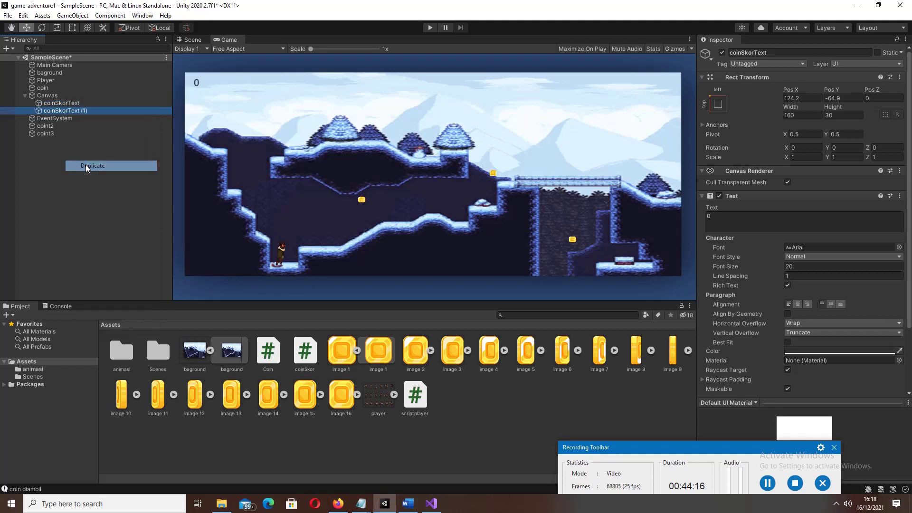
left_click(88, 111)
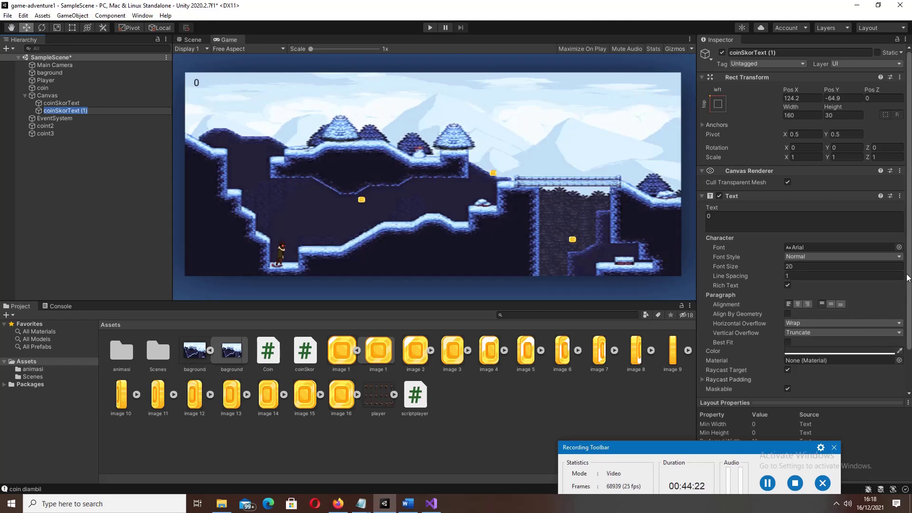
Remove the Coin Skor (Script) component from the coinSkorText (1) copy
left_click_drag(907, 278, 907, 320)
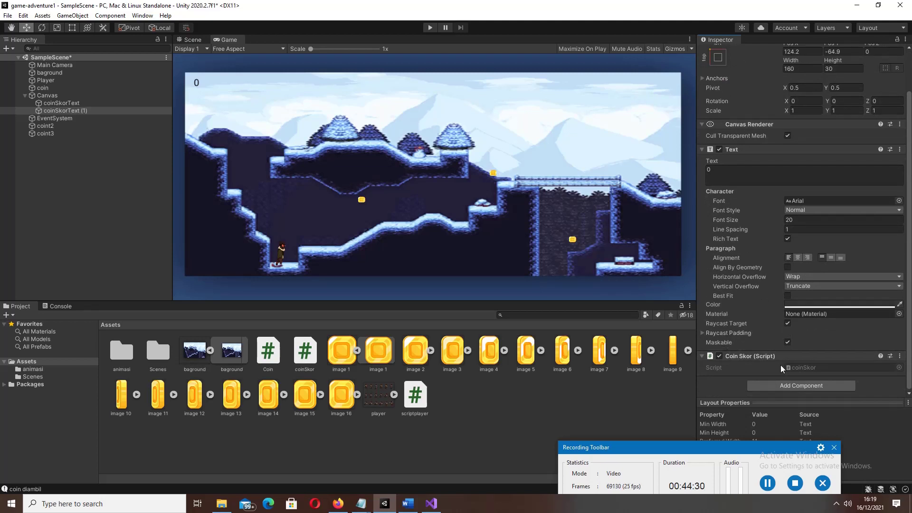
left_click(900, 357)
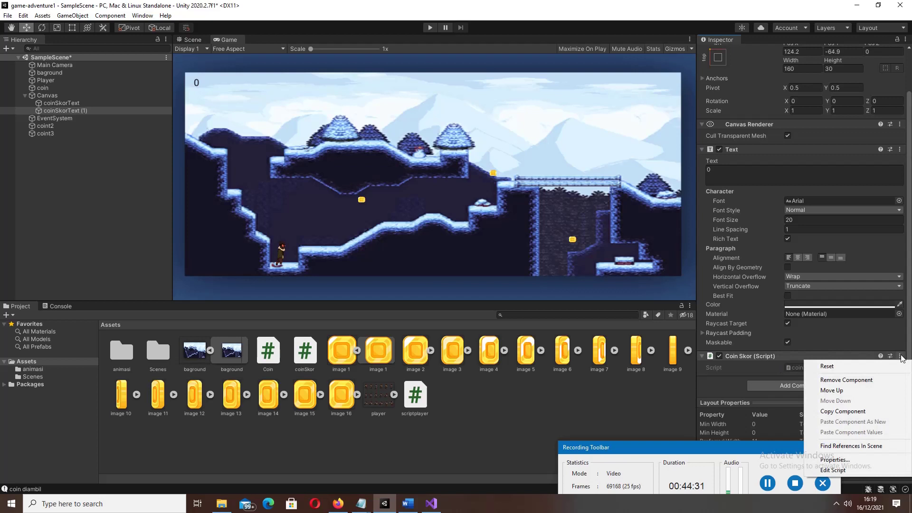
left_click(866, 380)
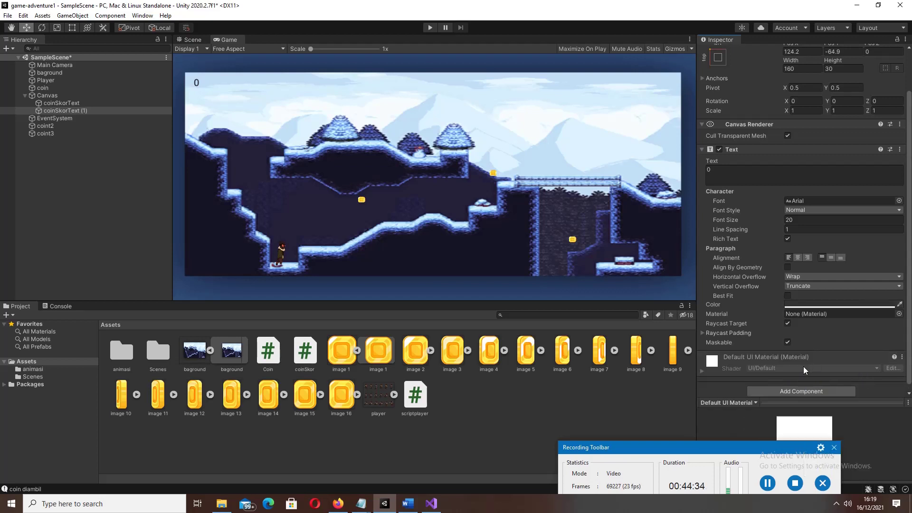
left_click(59, 110)
scroll(802, 141, "up", 3)
Rename the copy to textskorcoin and set its Text to 'Skor :'
left_click(791, 52)
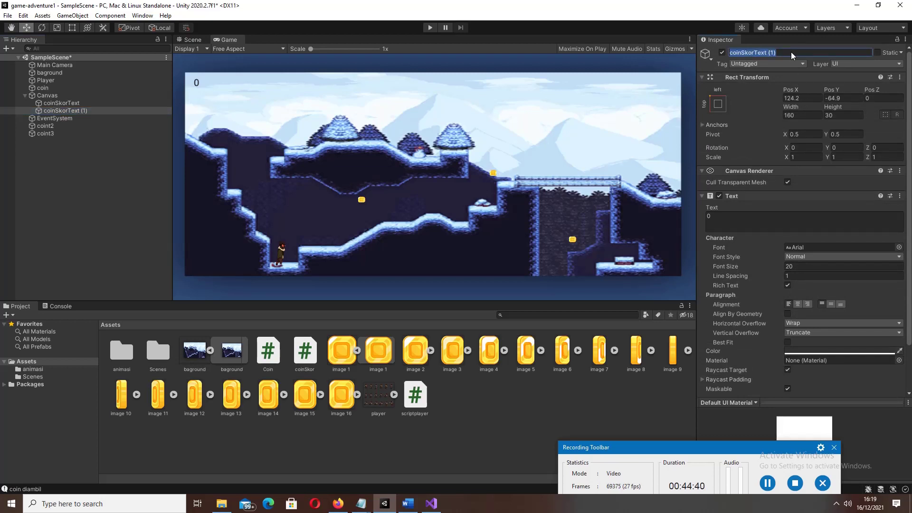
type("text")
type("s")
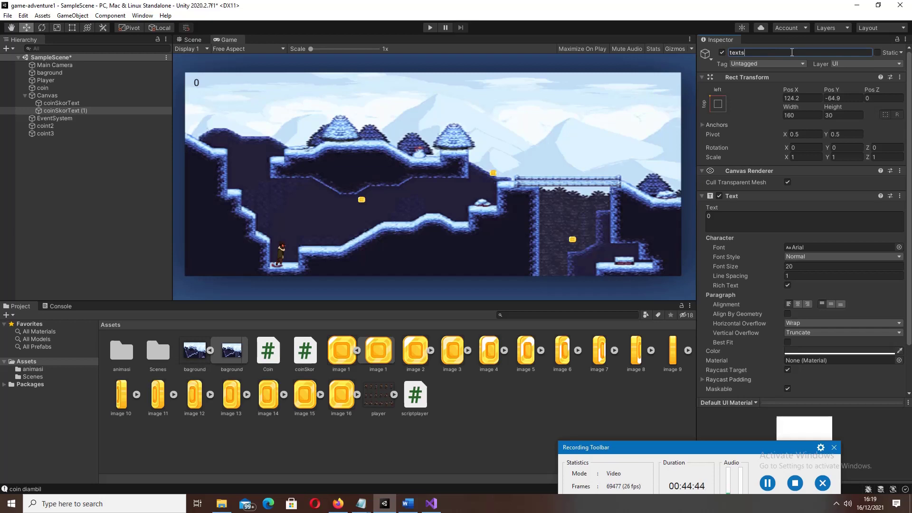
type("korc")
type("oin")
left_click(735, 218)
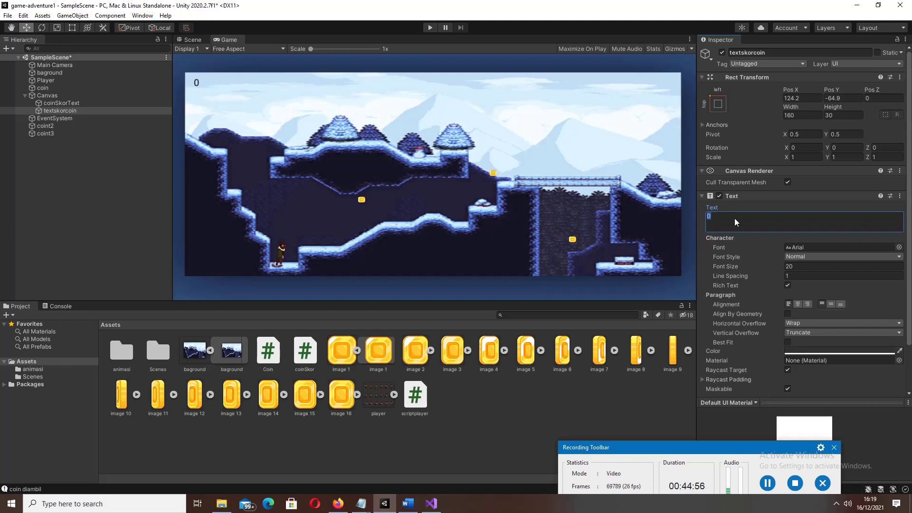
type("Skor :")
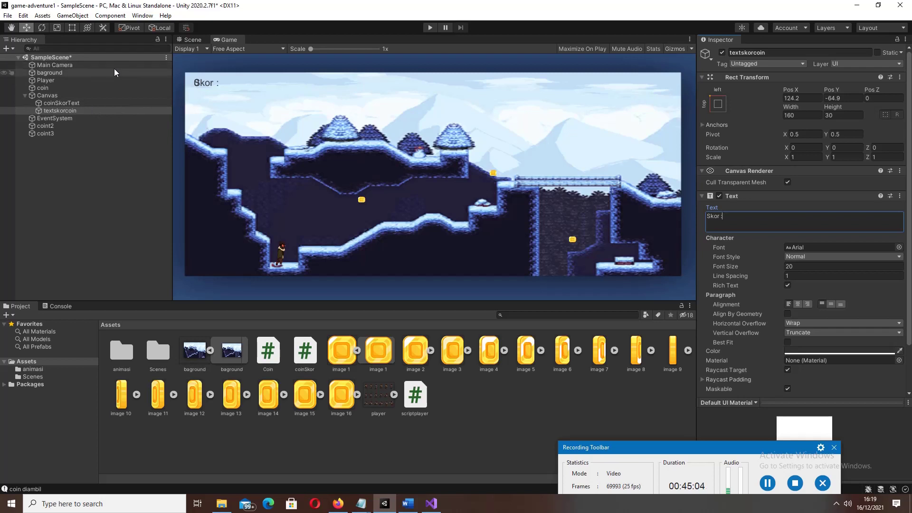
Shift the textskorcoin 'Skor :' label right by dragging its Pos X
left_click(84, 111)
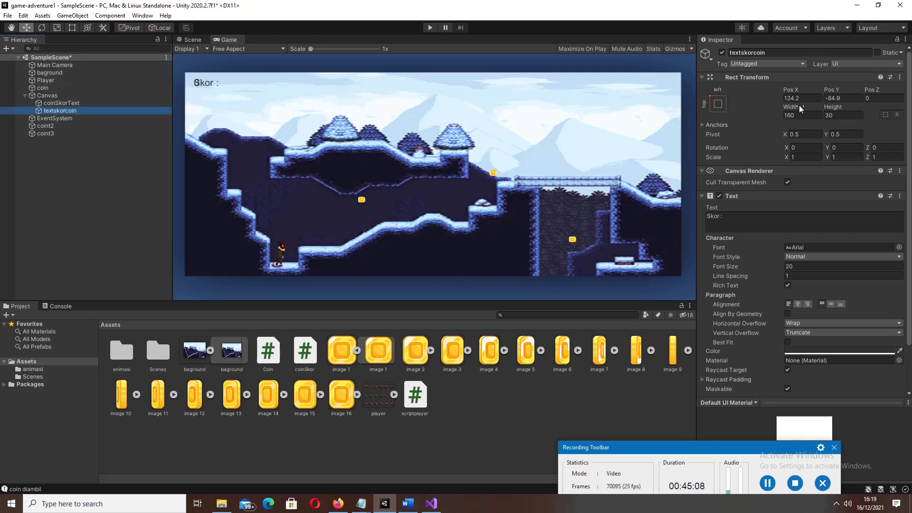
left_click_drag(793, 93, 837, 93)
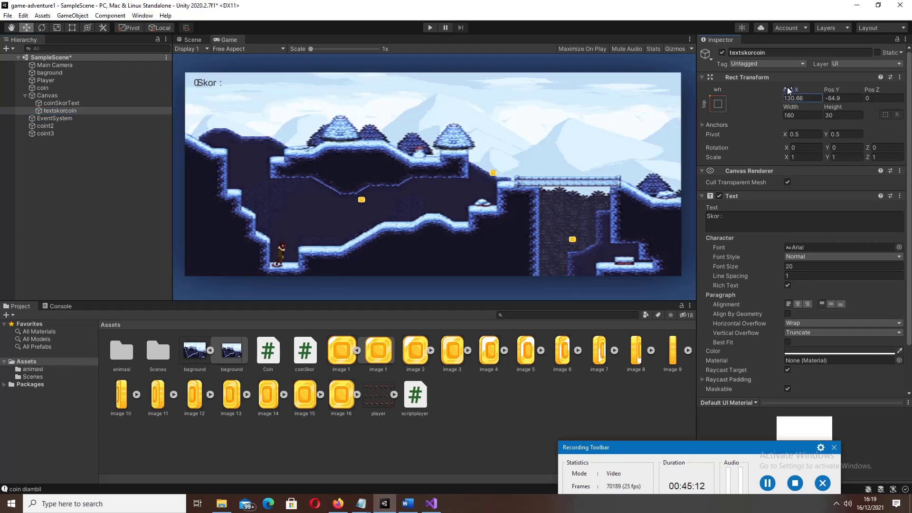
left_click_drag(789, 91, 813, 90)
Move coinSkorText to Pos X 209.8 so it reads 'Skor : 0', then start the game
left_click(73, 104)
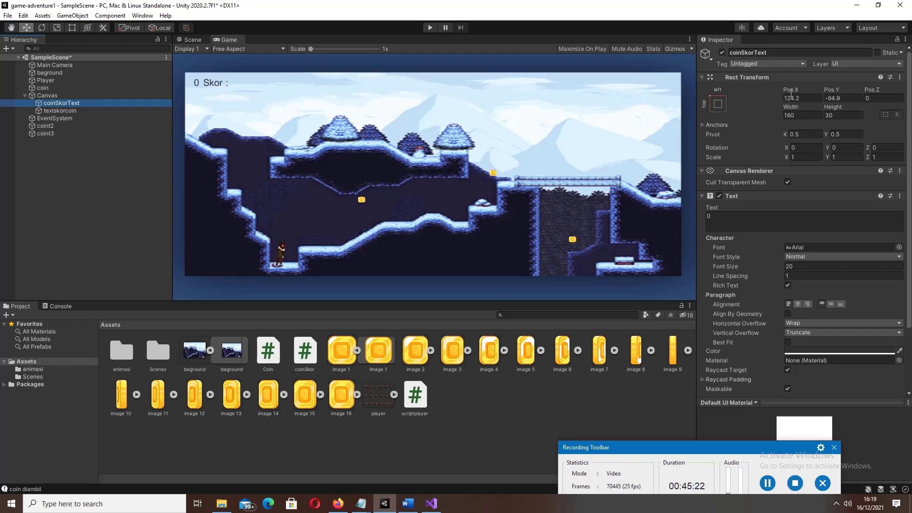
mouse_move(790, 90)
left_mouse_down()
mouse_move(839, 91)
mouse_move(2, 87)
left_mouse_up()
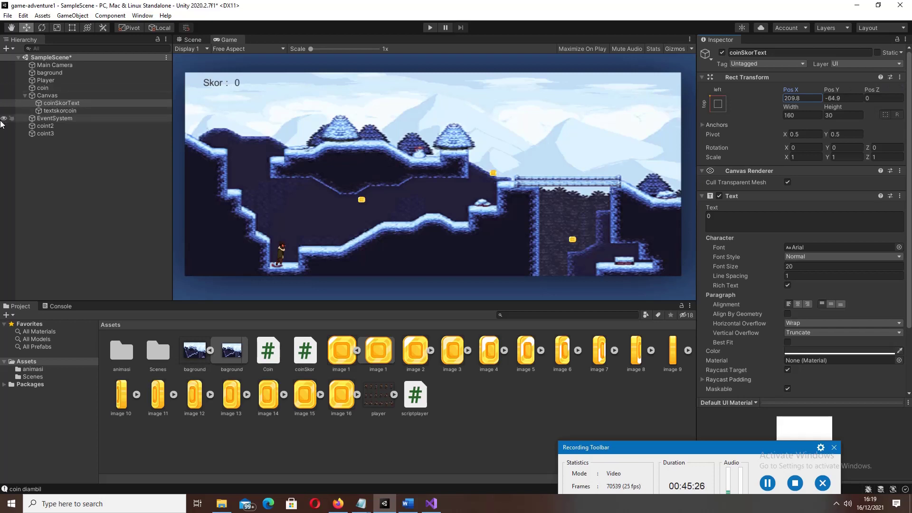
left_click(433, 30)
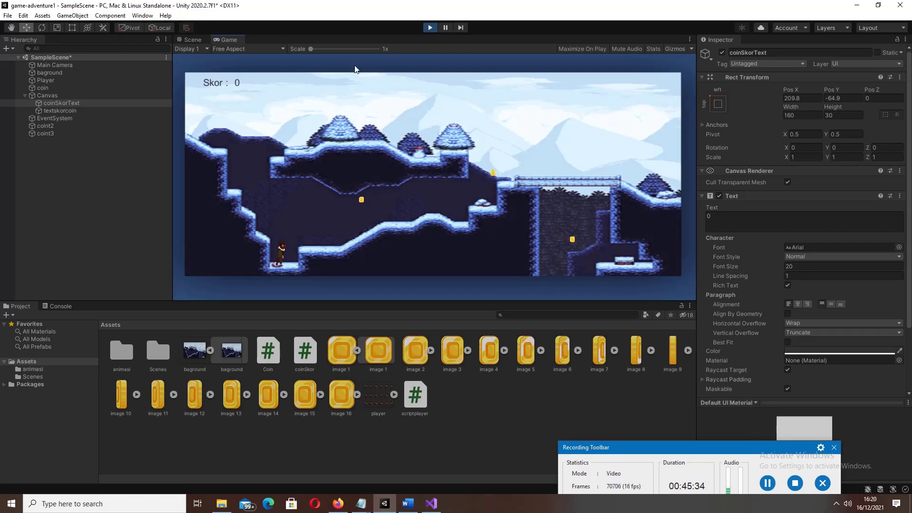
Collect the first coin and jump the player up the slope
key("space")
key("Right")
key("Left")
key("Right")
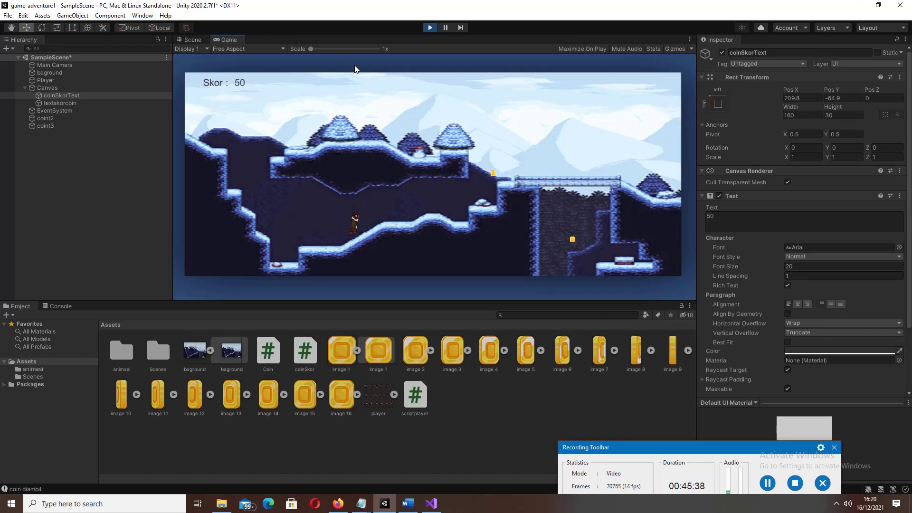
key("Left")
key("space")
key("Right")
key("Left")
Collect the remaining coins on the upper ledges so the score reaches 150, then stop the game
key("Right")
key("Right")
key("space")
key("Right")
key("space")
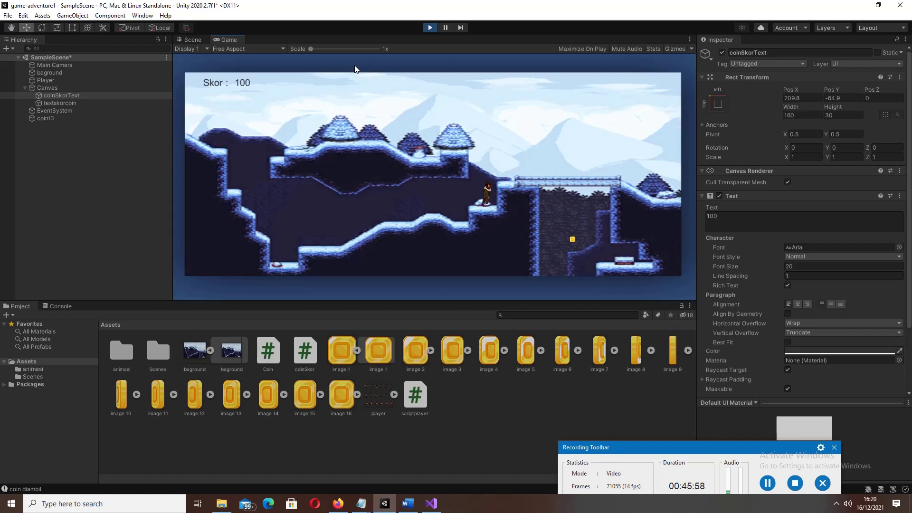
key("space")
key("Right")
key("Right")
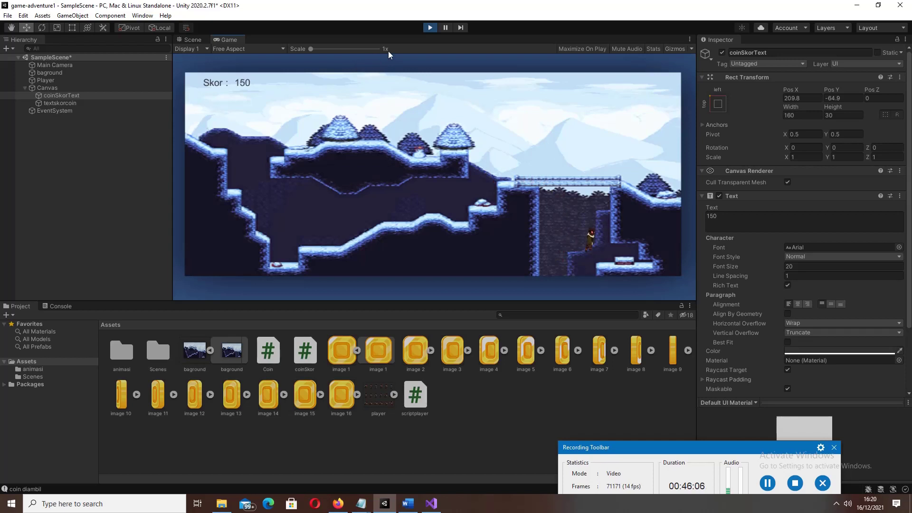
left_click(431, 27)
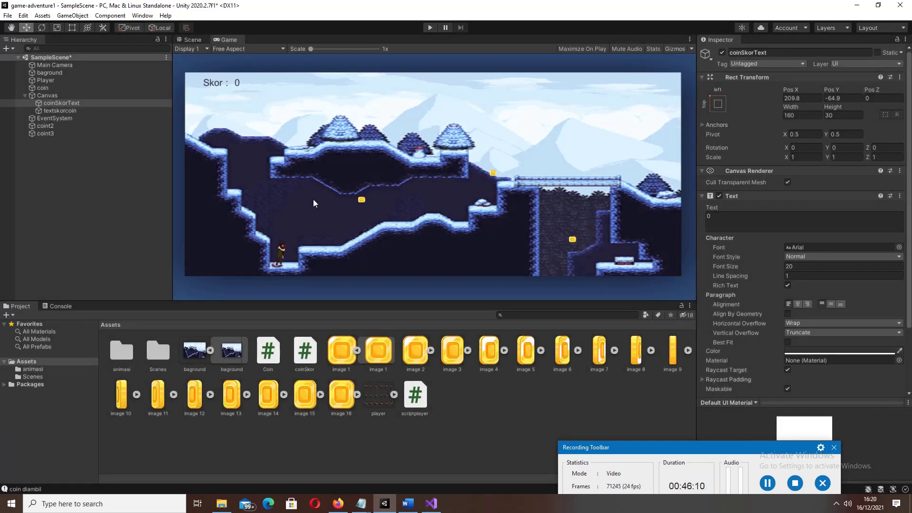